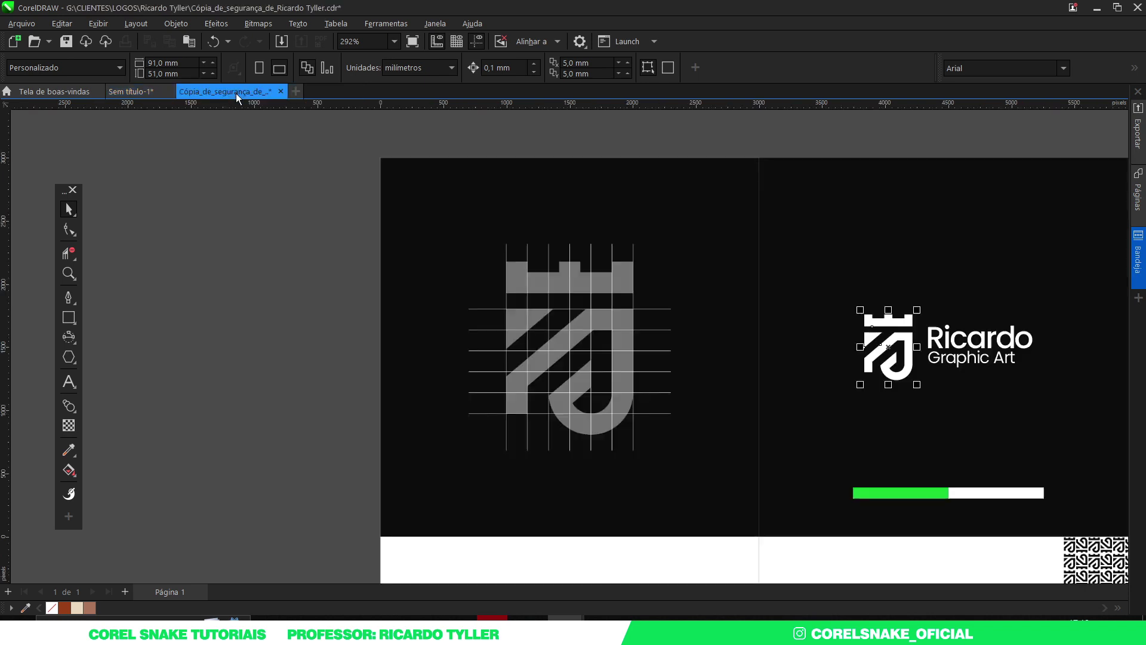
Step: Zoom around the logo board, then switch to the blank Sem título-1 document
{"action": "scroll", "coordinate": [419, 313], "scroll_direction": "down", "scroll_amount": 2}
{"action": "scroll", "coordinate": [664, 316], "scroll_direction": "down", "scroll_amount": 1}
{"action": "scroll", "coordinate": [664, 316], "scroll_direction": "up", "scroll_amount": 2}
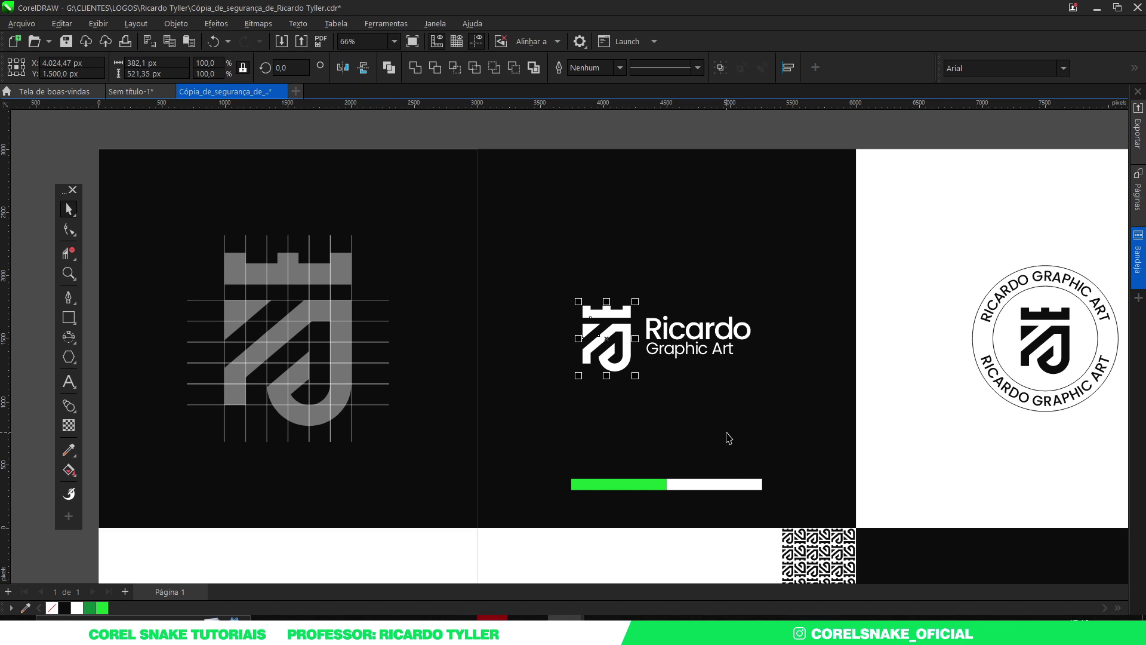
{"action": "scroll", "coordinate": [728, 427], "scroll_direction": "down", "scroll_amount": 3}
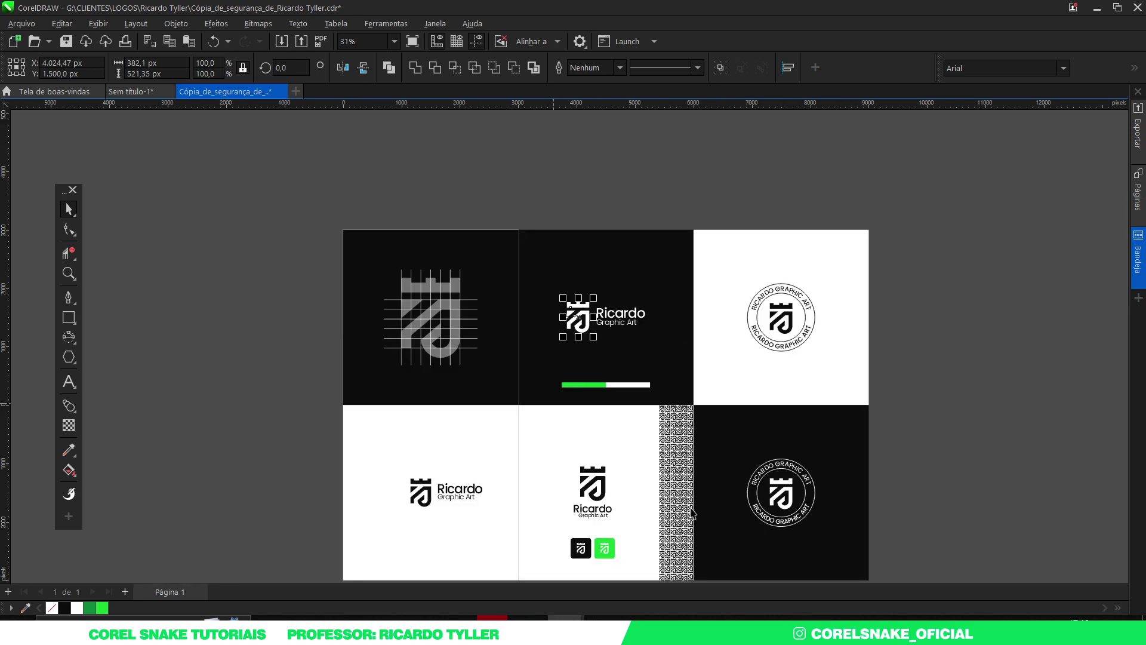
{"action": "scroll", "coordinate": [685, 512], "scroll_direction": "up", "scroll_amount": 6}
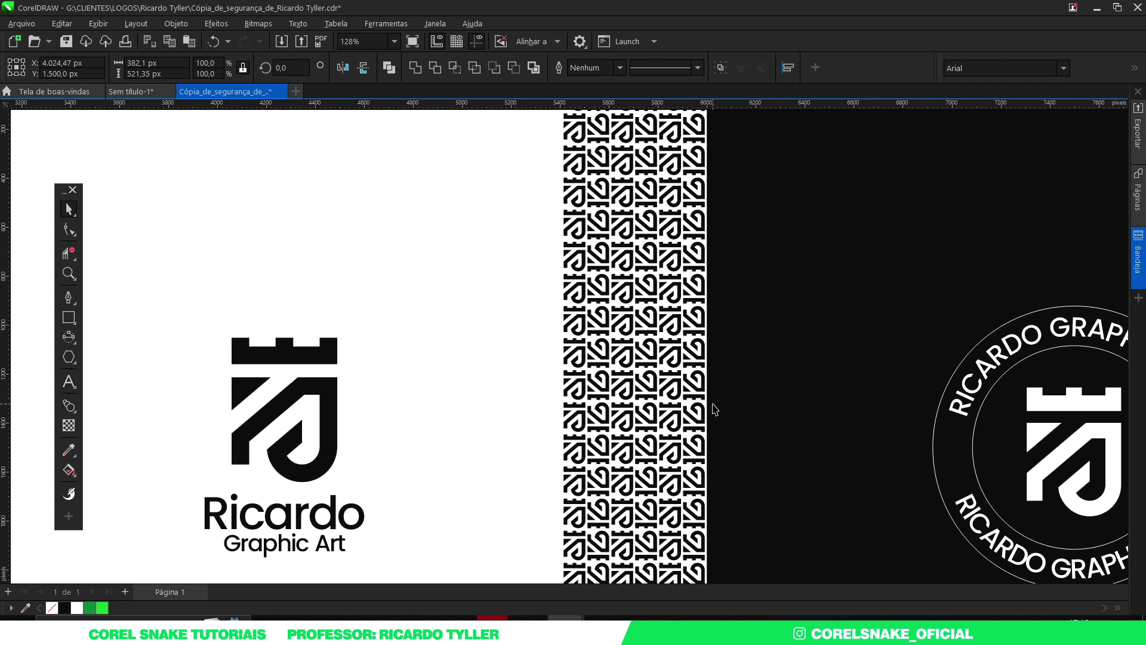
{"action": "scroll", "coordinate": [715, 409], "scroll_direction": "down", "scroll_amount": 5}
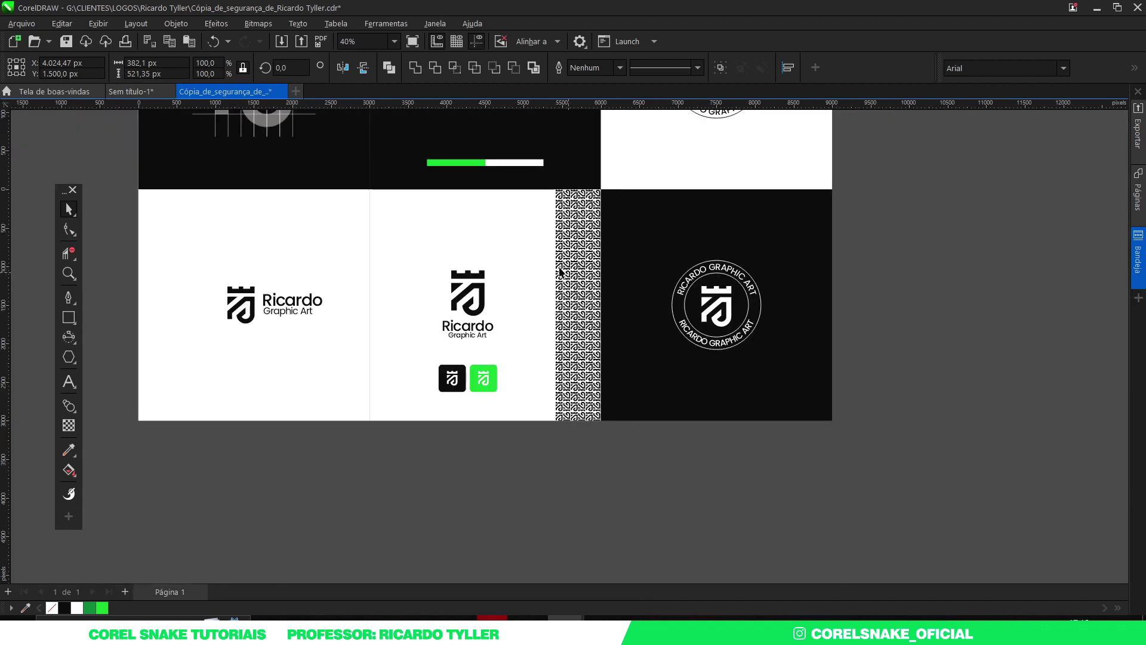
{"action": "scroll", "coordinate": [384, 162], "scroll_direction": "up", "scroll_amount": 3}
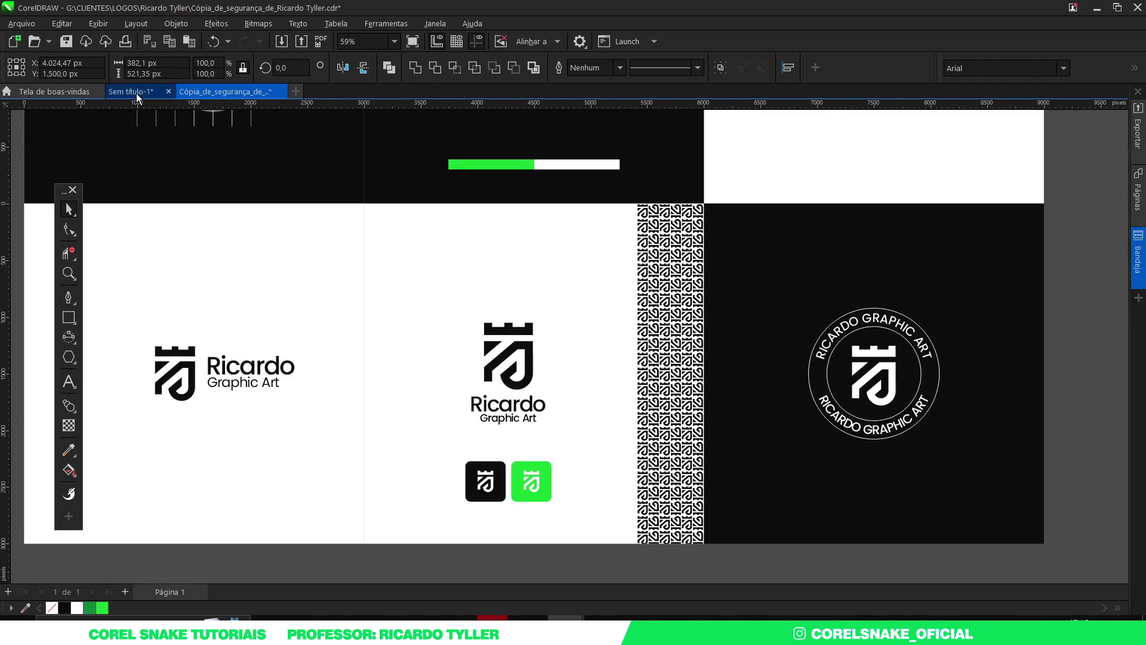
{"action": "left_click", "coordinate": [135, 93]}
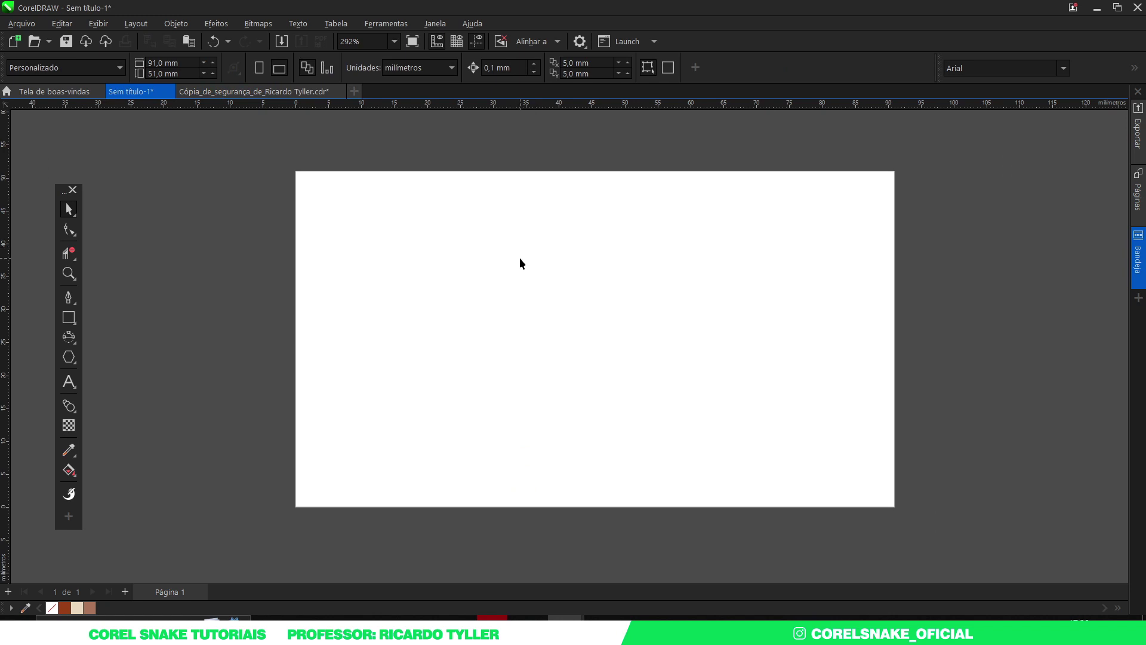
Step: Create a page-sized brown rectangle with no outline
{"action": "double_click", "coordinate": [68, 318]}
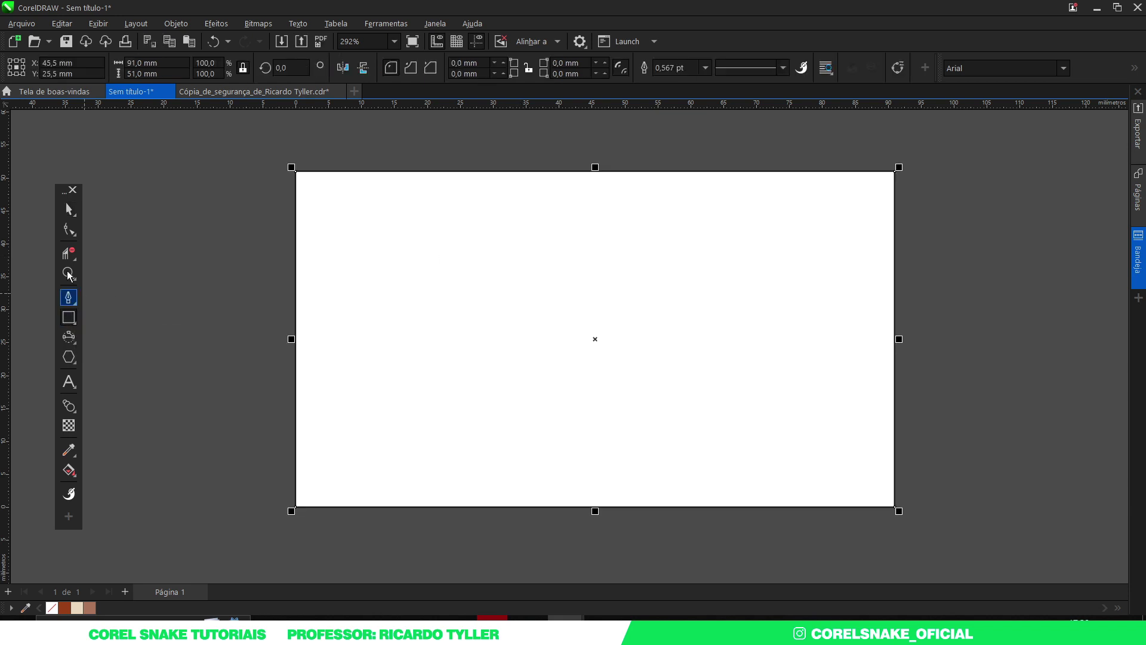
{"action": "left_click", "coordinate": [63, 608]}
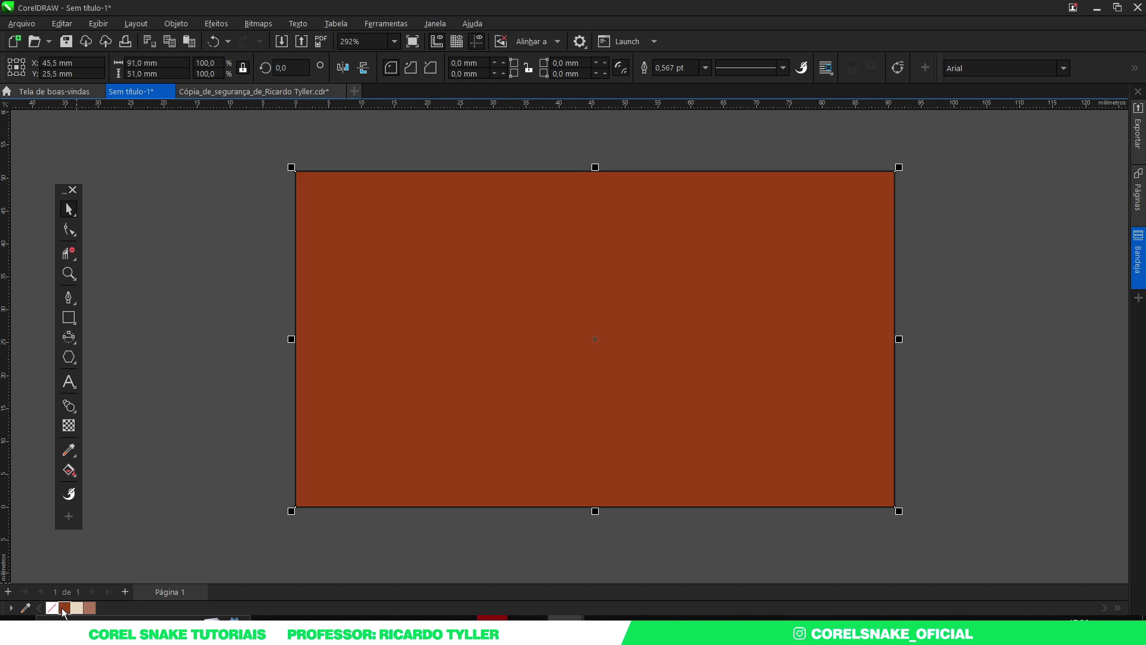
{"action": "right_click", "coordinate": [52, 608]}
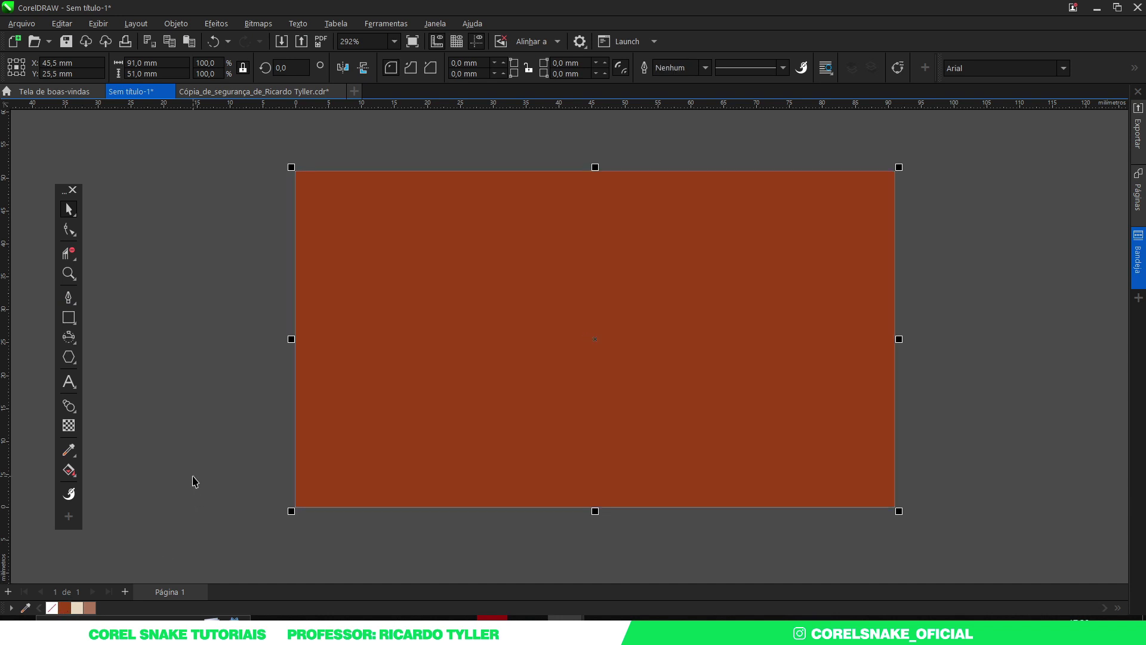
Step: Make a left-side panel on the card and fill it light tan
{"action": "left_click_drag", "start_coordinate": [292, 338], "coordinate": [552, 350]}
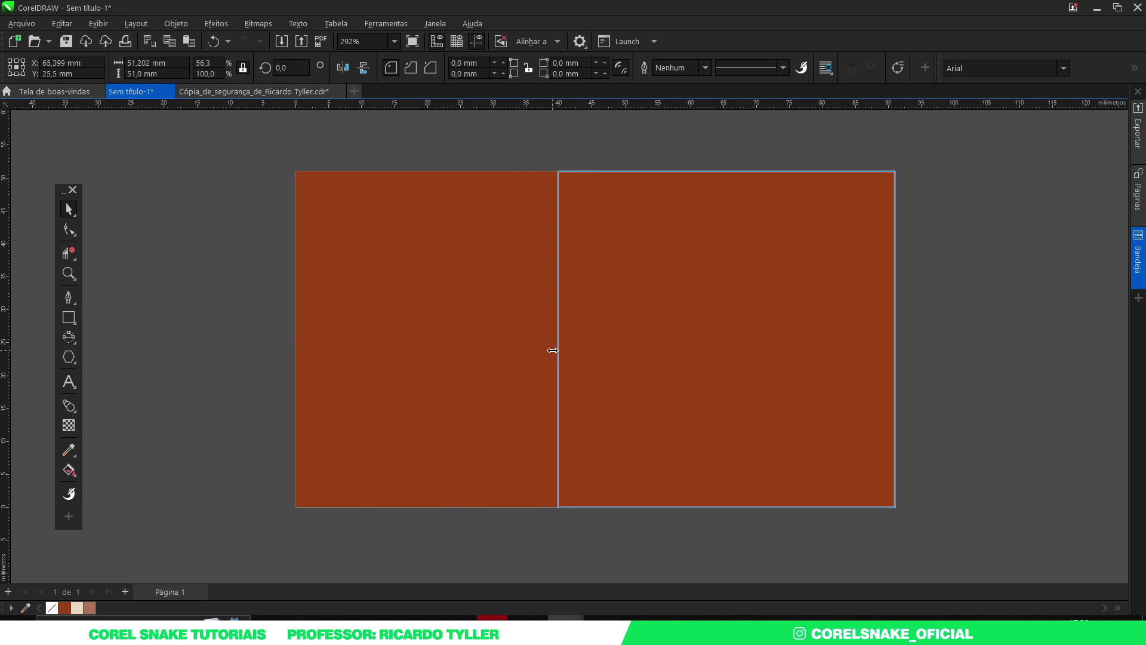
{"action": "left_click_drag", "start_coordinate": [552, 351], "coordinate": [557, 349]}
{"action": "key", "text": "Escape"}
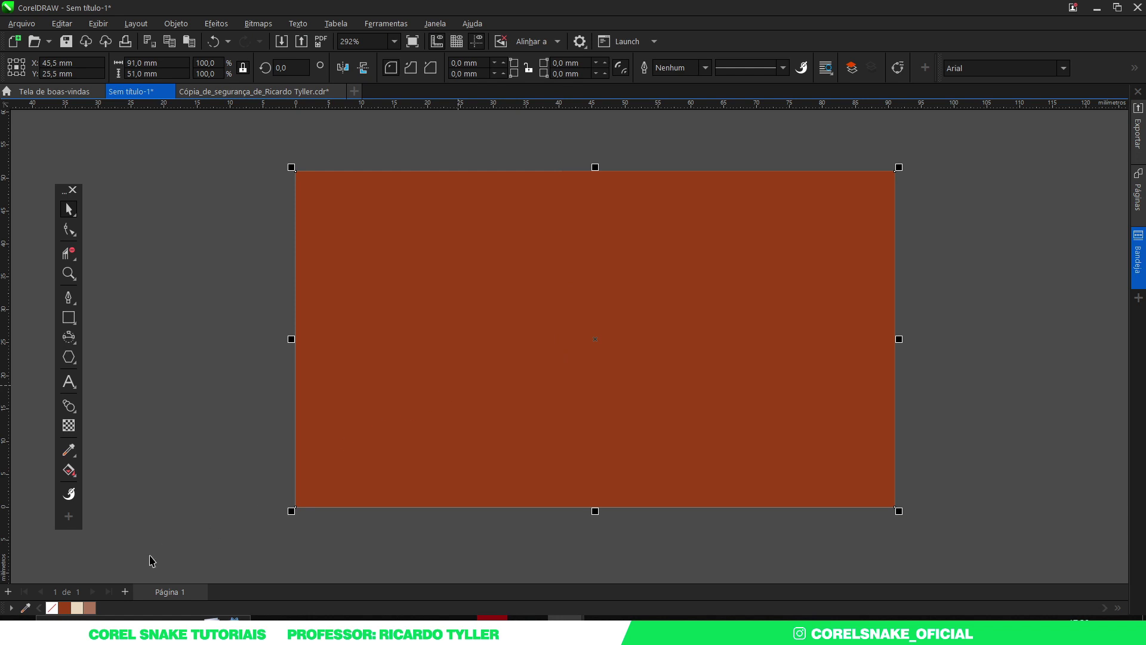
{"action": "left_click", "coordinate": [91, 608]}
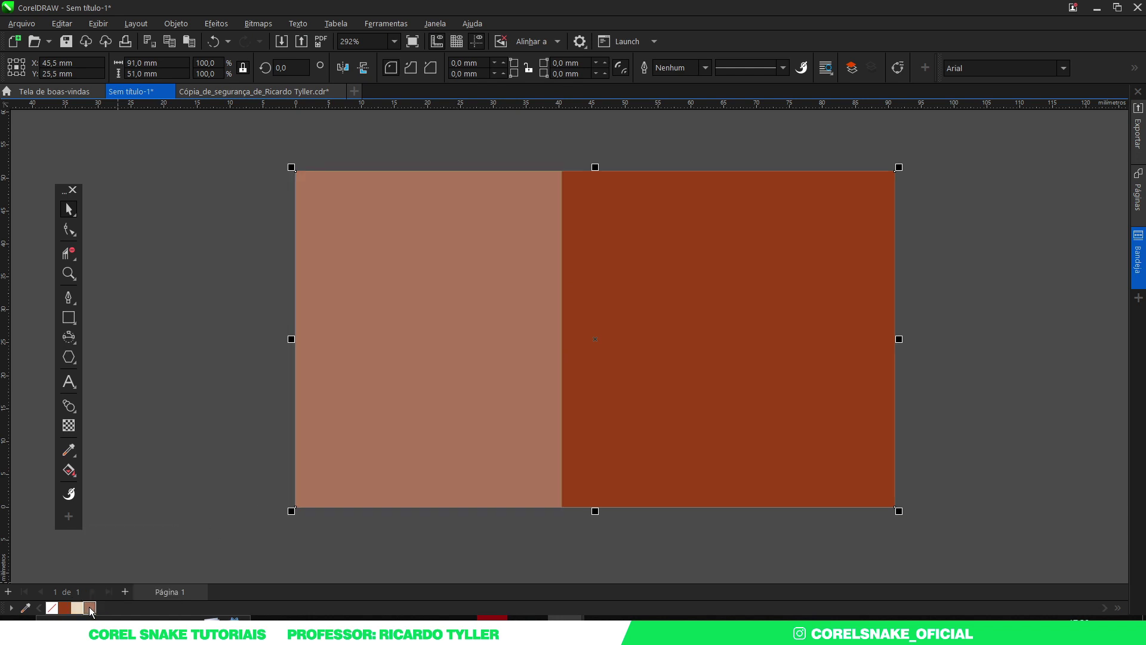
{"action": "left_click", "coordinate": [193, 506]}
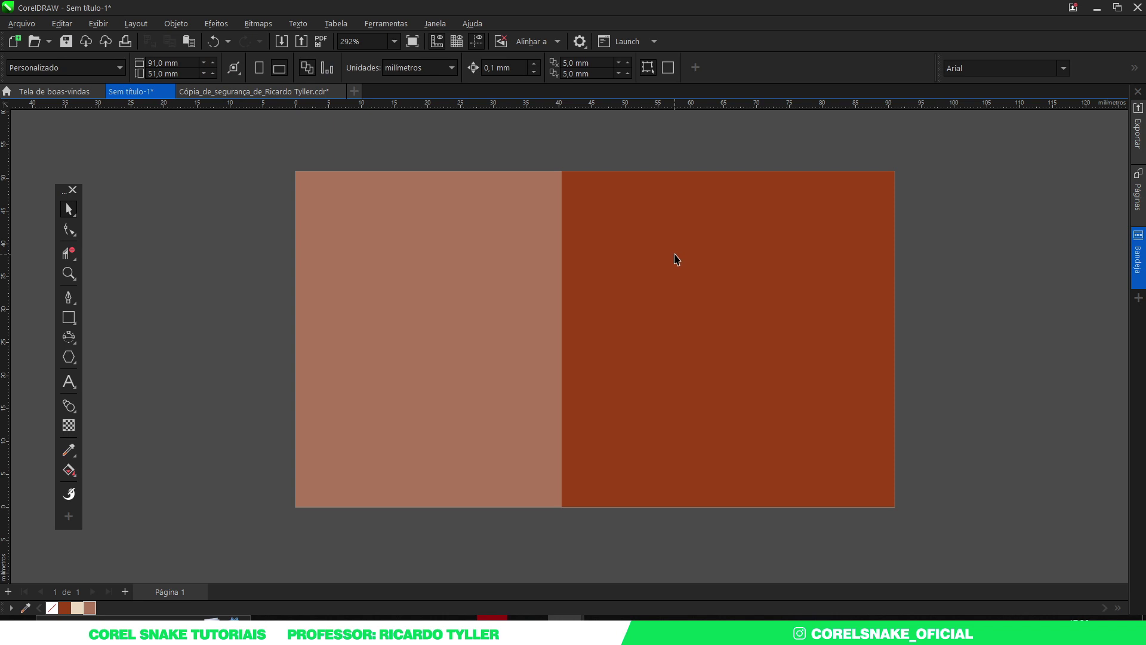
Step: Type the cardholder's name above the card and set it in Cardium C Med
{"action": "left_click", "coordinate": [69, 381]}
{"action": "left_click", "coordinate": [621, 163]}
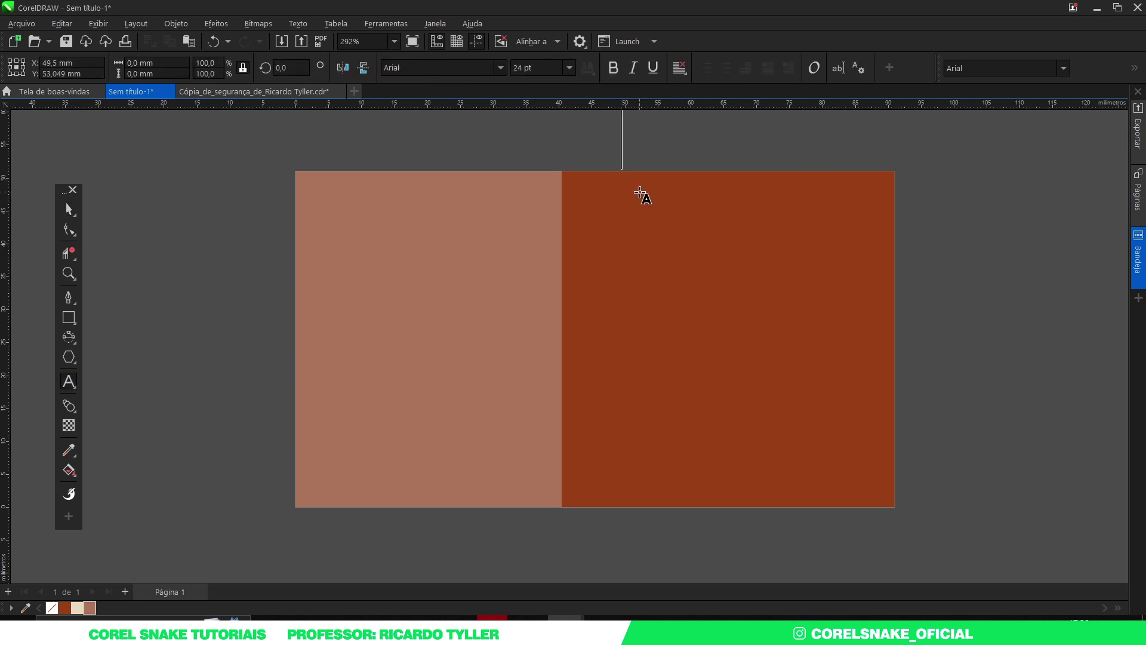
{"action": "scroll", "coordinate": [640, 267], "scroll_direction": "down", "scroll_amount": 1}
{"action": "scroll", "coordinate": [645, 176], "scroll_direction": "up", "scroll_amount": 1}
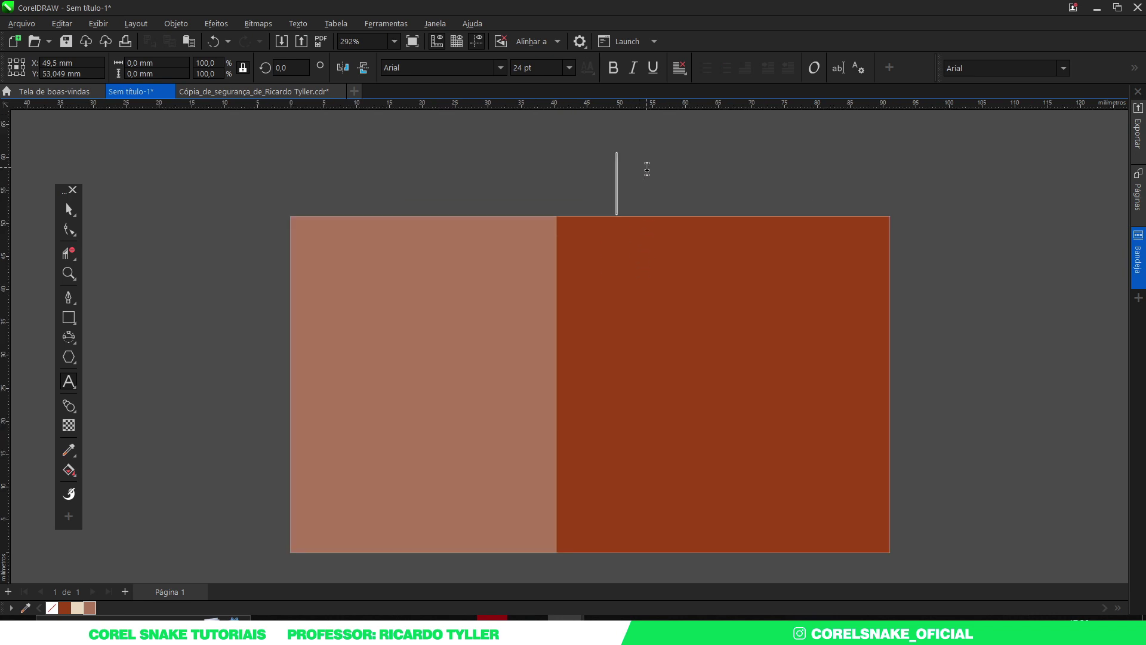
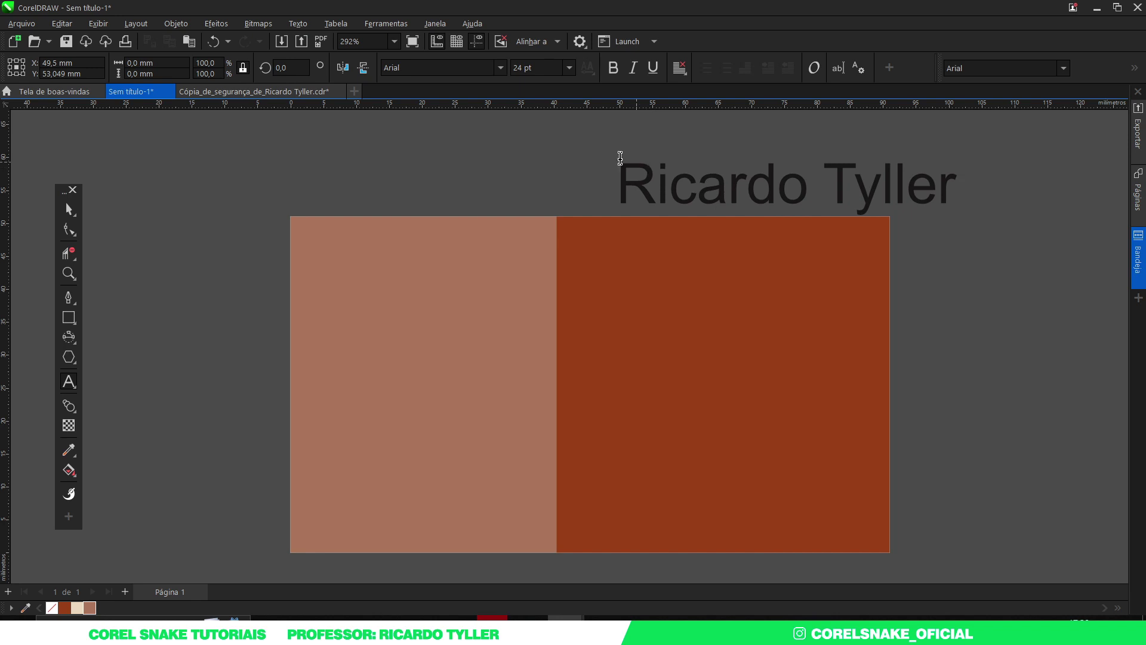
{"action": "left_click", "coordinate": [69, 209]}
{"action": "left_click", "coordinate": [504, 69]}
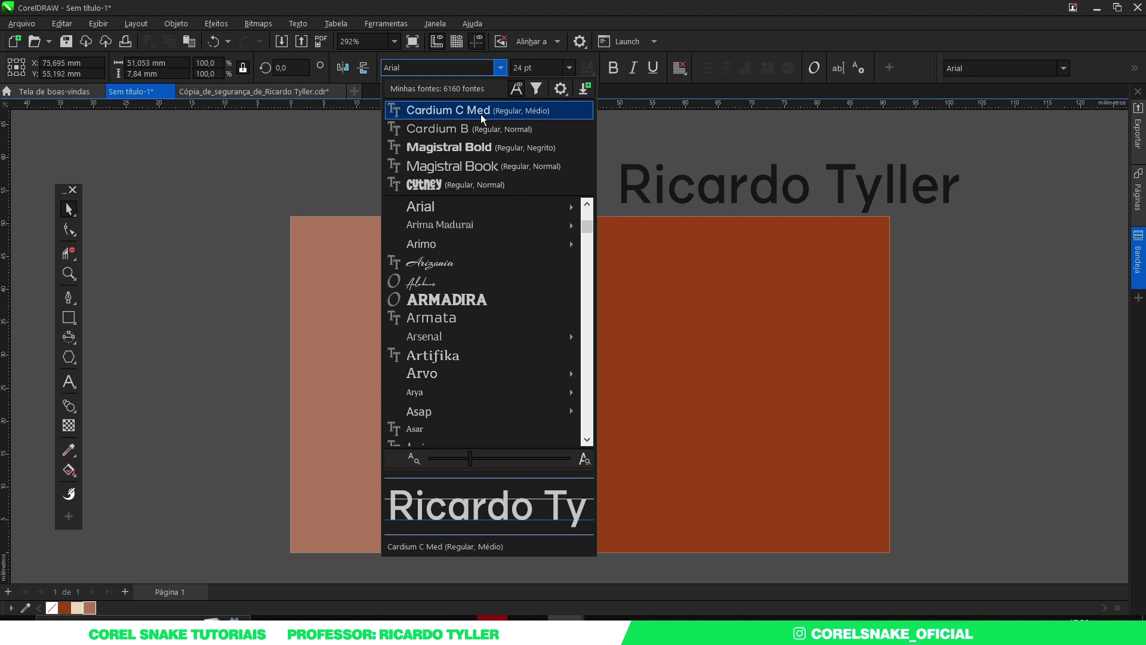
{"action": "left_click", "coordinate": [481, 113]}
Step: Move the name onto the brown panel in cream, shrink it, and add a guideline at its left edge
{"action": "left_click_drag", "start_coordinate": [721, 192], "coordinate": [675, 267]}
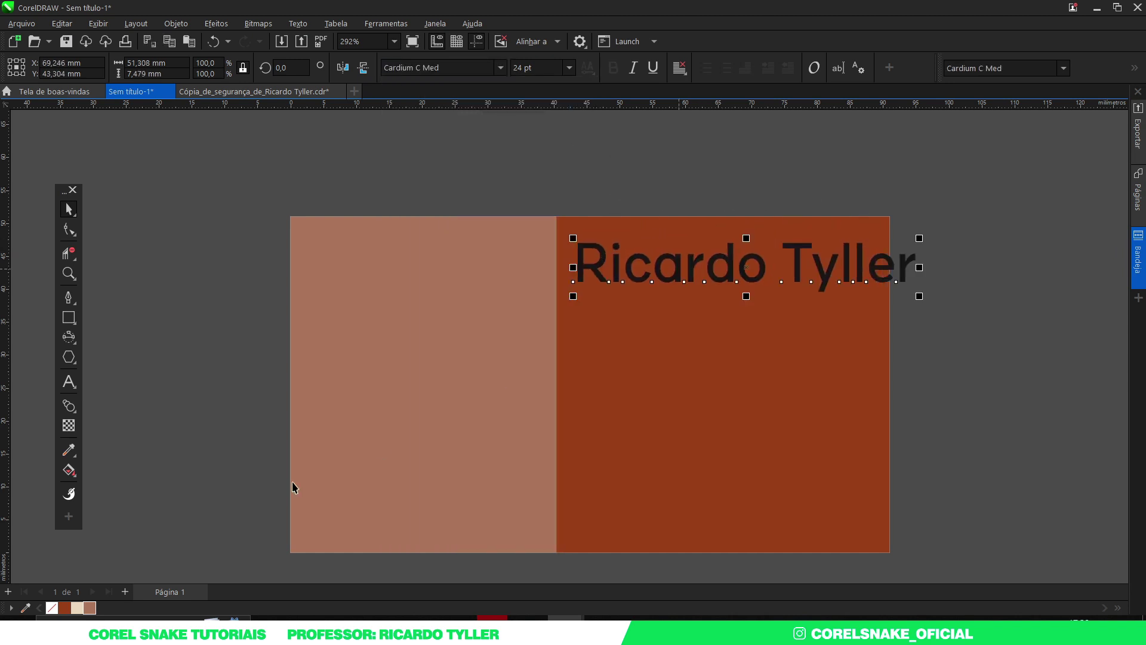
{"action": "left_click", "coordinate": [77, 607]}
{"action": "left_click_drag", "start_coordinate": [919, 296], "coordinate": [749, 273]}
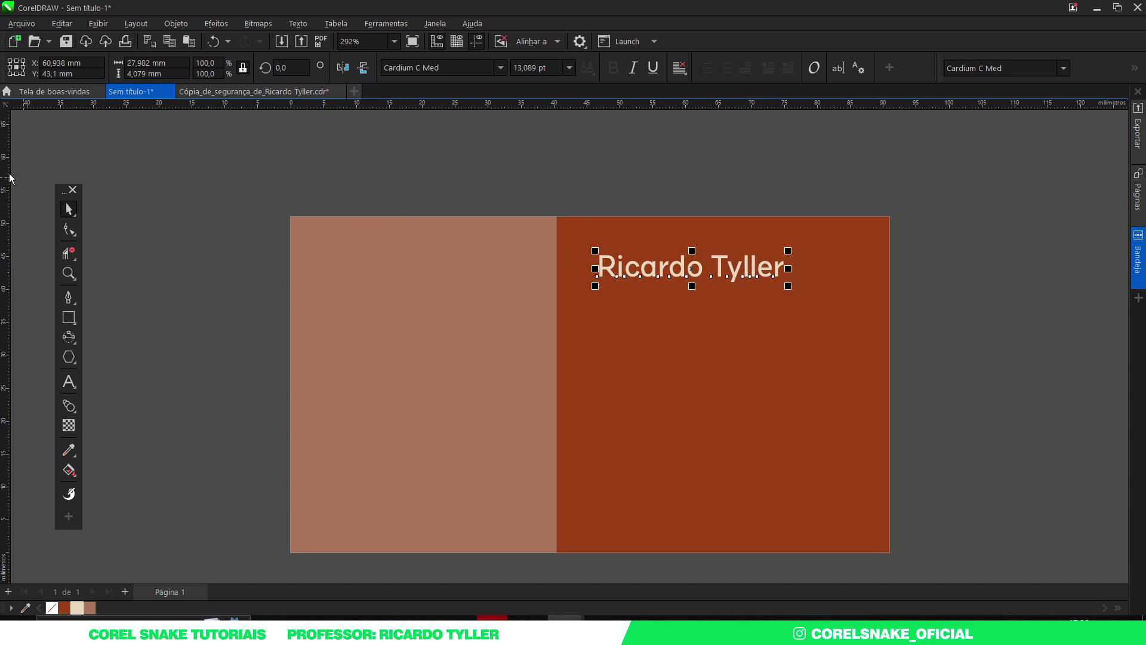
{"action": "left_click_drag", "start_coordinate": [5, 175], "coordinate": [600, 270]}
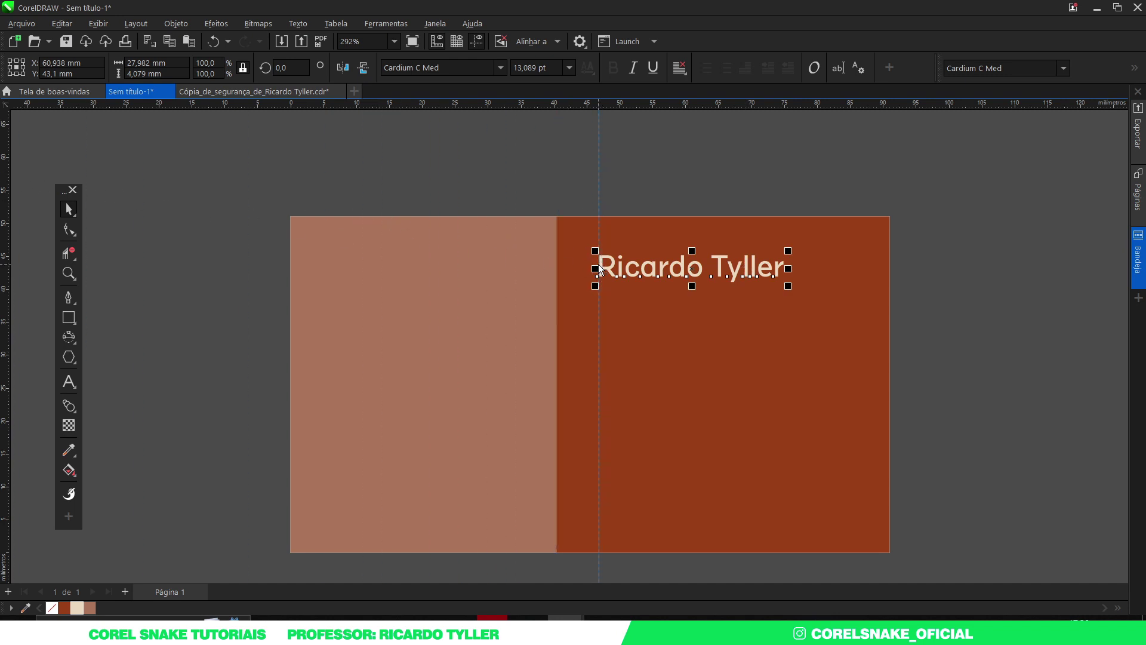
Step: Turn on Snap to Guidelines and snap the name's left edge to the guide
{"action": "left_click", "coordinate": [598, 270]}
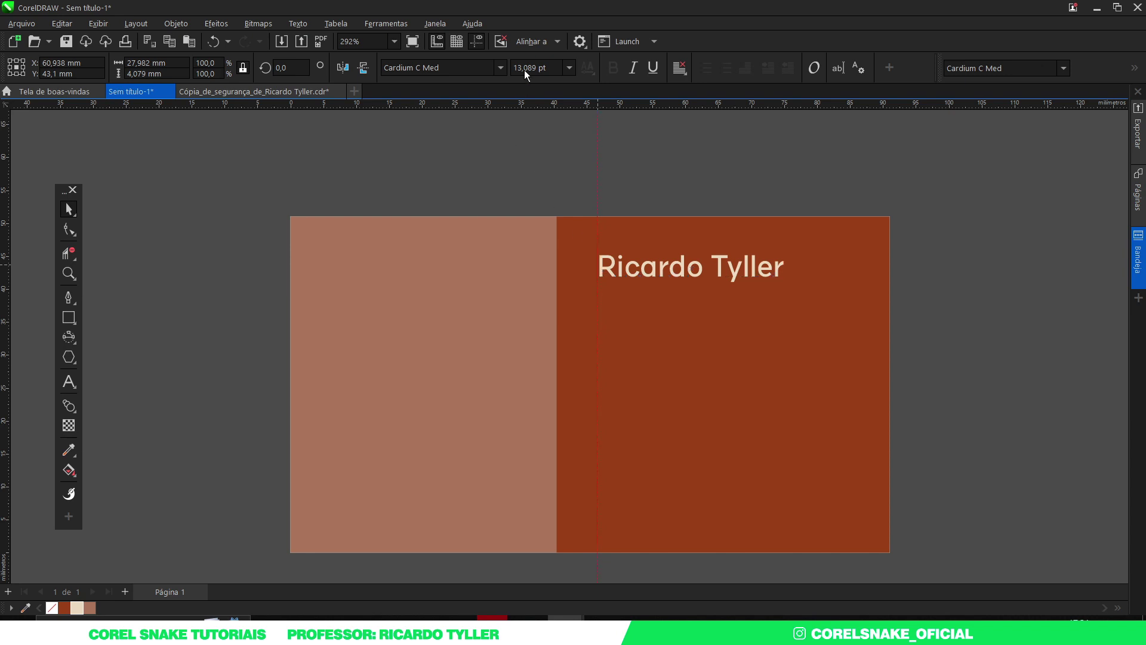
{"action": "left_click", "coordinate": [533, 43]}
{"action": "left_click", "coordinate": [544, 104]}
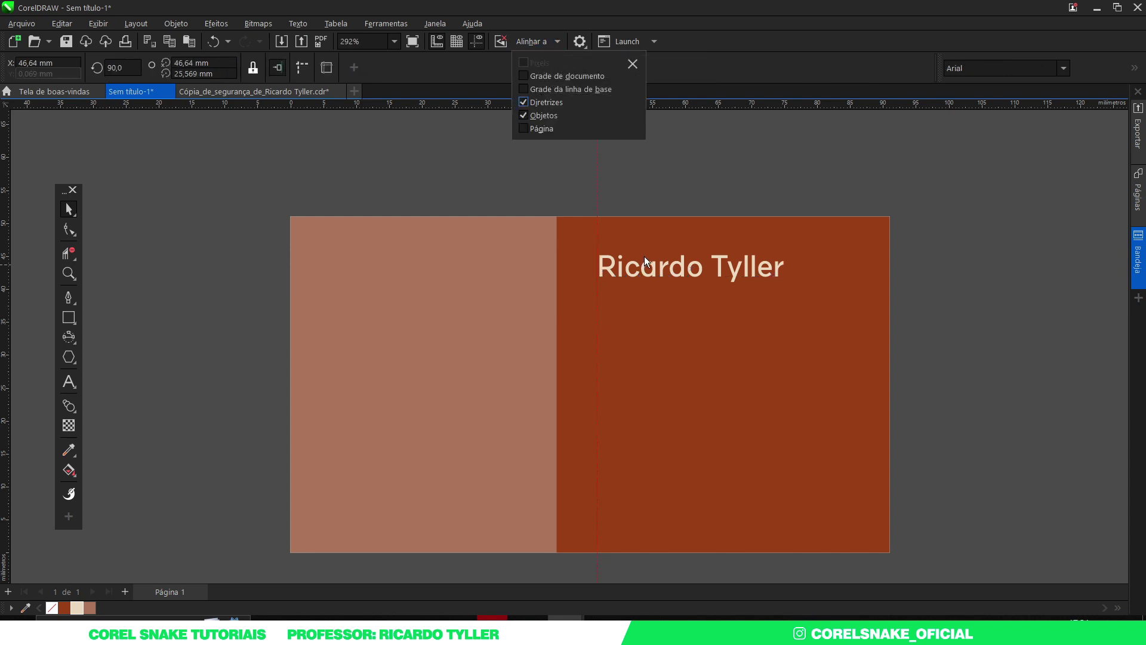
{"action": "mouse_move", "coordinate": [655, 271]}
{"action": "left_mouse_down"}
{"action": "mouse_move", "coordinate": [674, 269]}
{"action": "mouse_move", "coordinate": [651, 275]}
{"action": "left_mouse_up"}
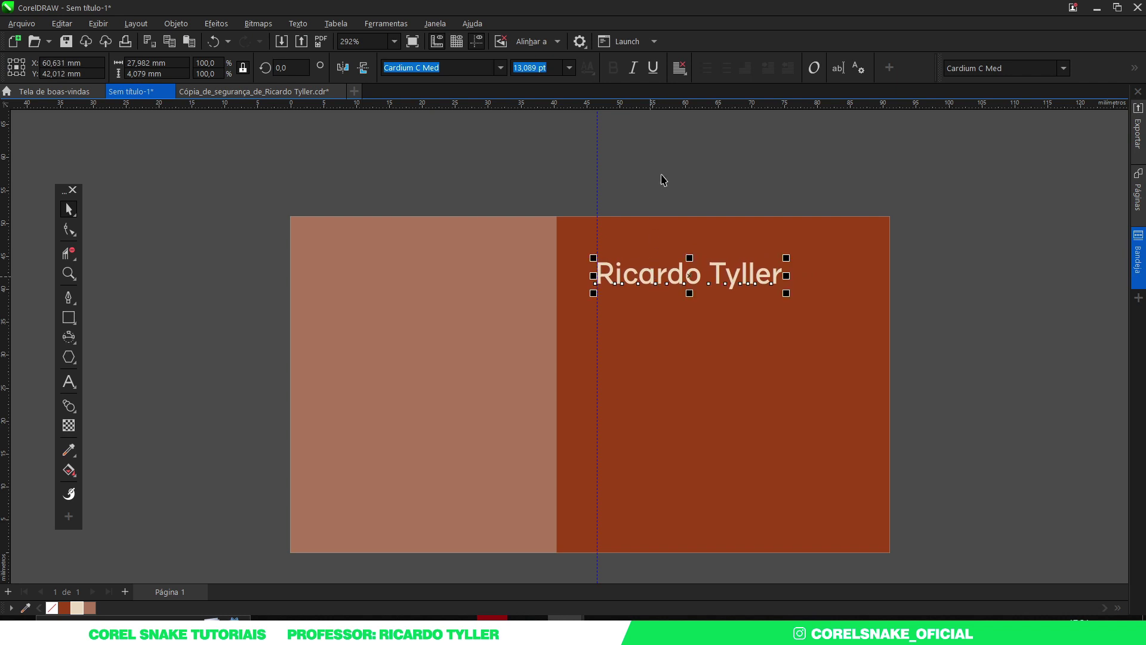
{"action": "left_click", "coordinate": [663, 183]}
Step: Tighten the name's letter spacing and place a 5,218 pt copy just below it
{"action": "left_click", "coordinate": [661, 275]}
{"action": "left_click", "coordinate": [68, 229]}
{"action": "left_click_drag", "start_coordinate": [790, 296], "coordinate": [781, 295]}
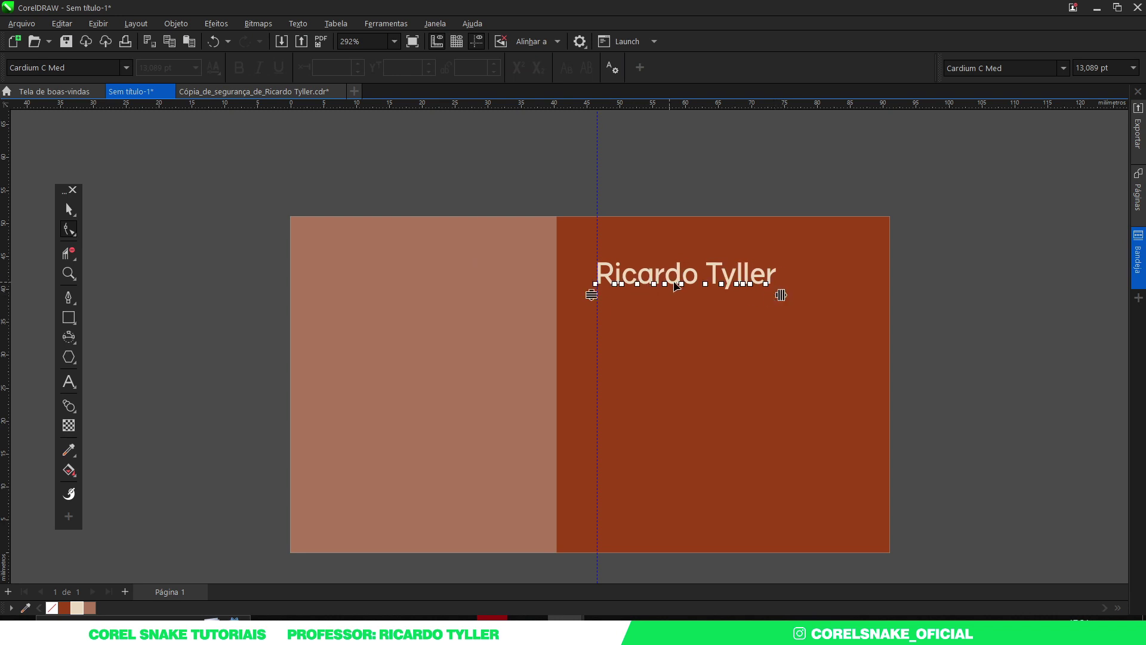
{"action": "left_click", "coordinate": [68, 208]}
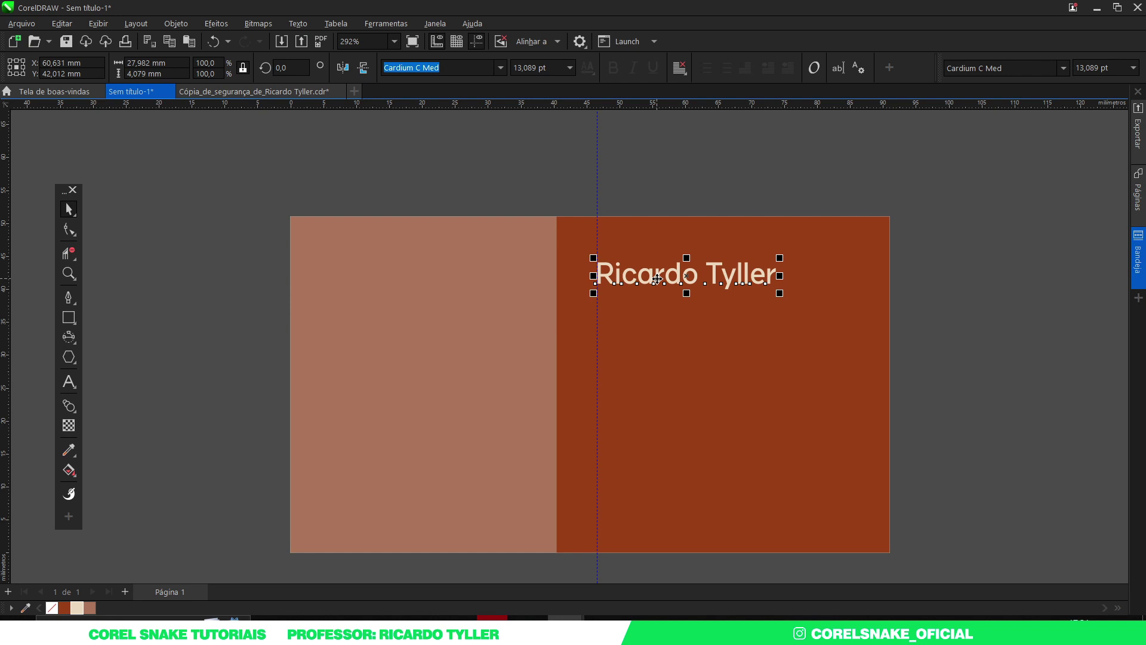
{"action": "left_click_drag", "start_coordinate": [657, 279], "coordinate": [667, 304]}
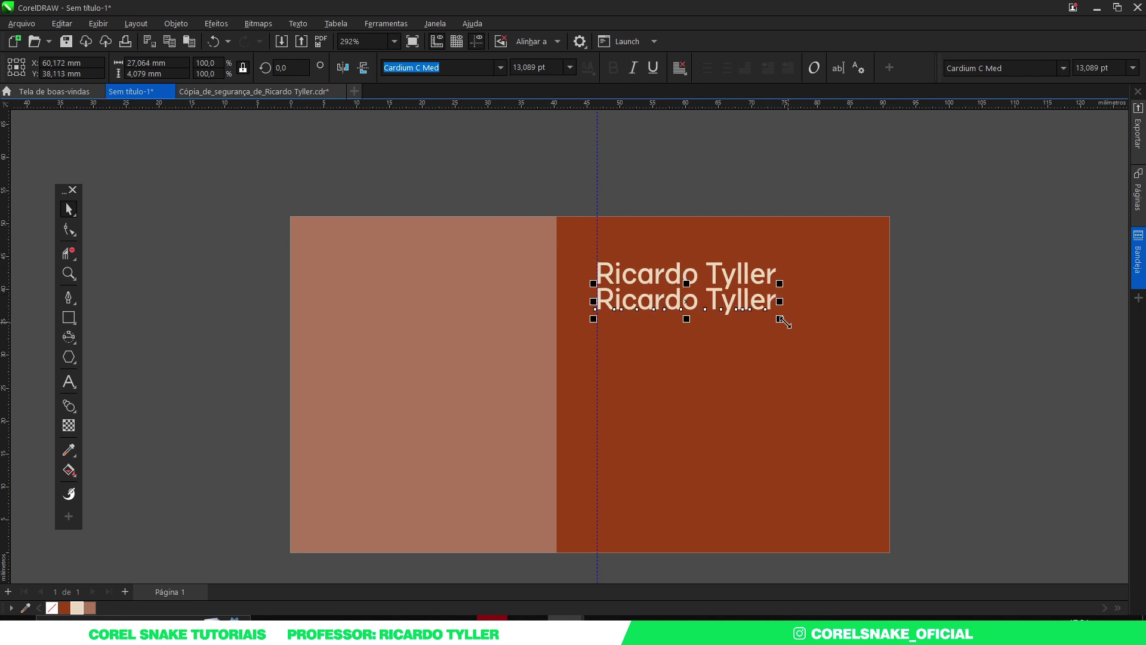
{"action": "left_click_drag", "start_coordinate": [782, 321], "coordinate": [672, 312]}
Step: Change the small copy to 'Coloque seu slogan aqui' and nudge it slightly lower
{"action": "double_click", "coordinate": [653, 294]}
{"action": "key", "text": "ctrl+a"}
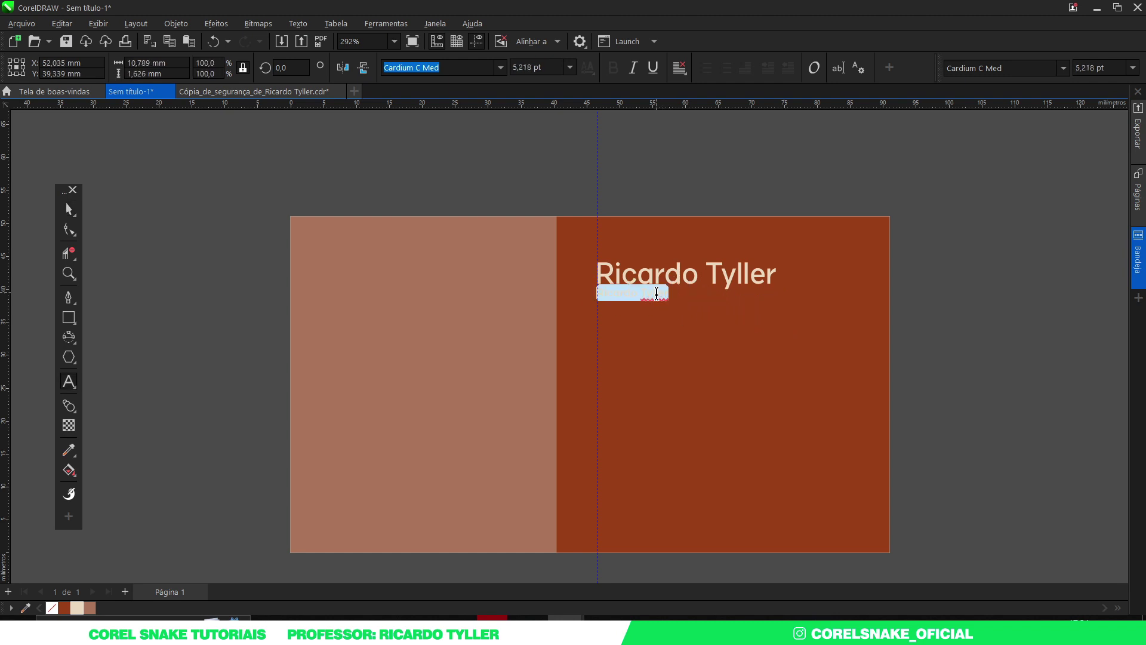
{"action": "type", "text": "Co"}
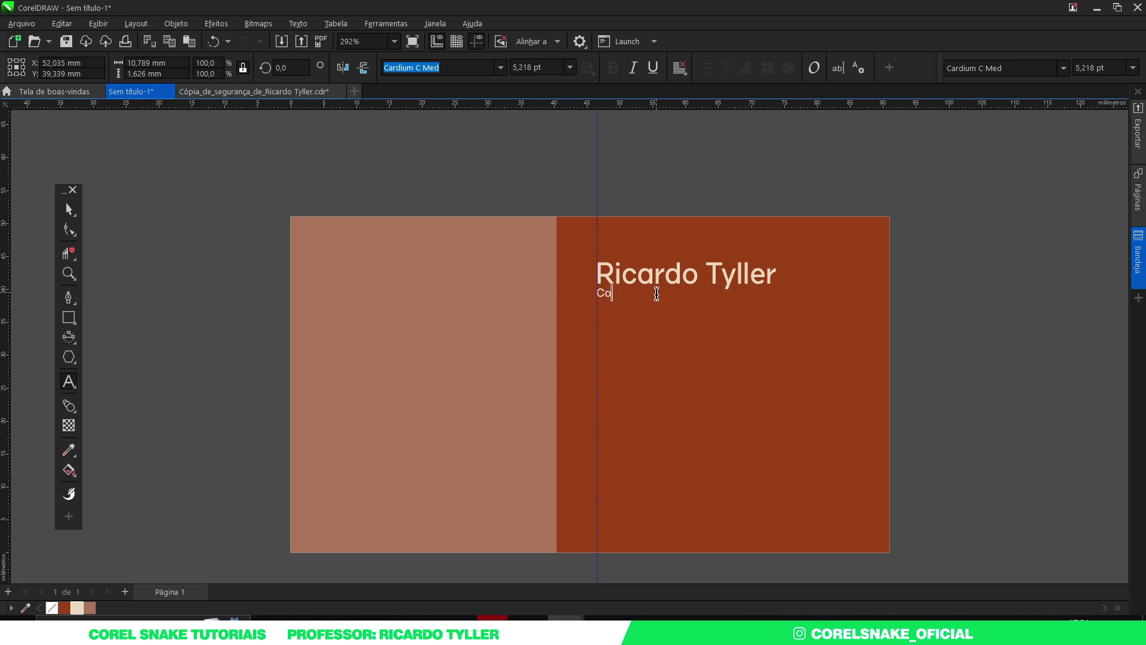
{"action": "type", "text": "loque seu slogan aqui"}
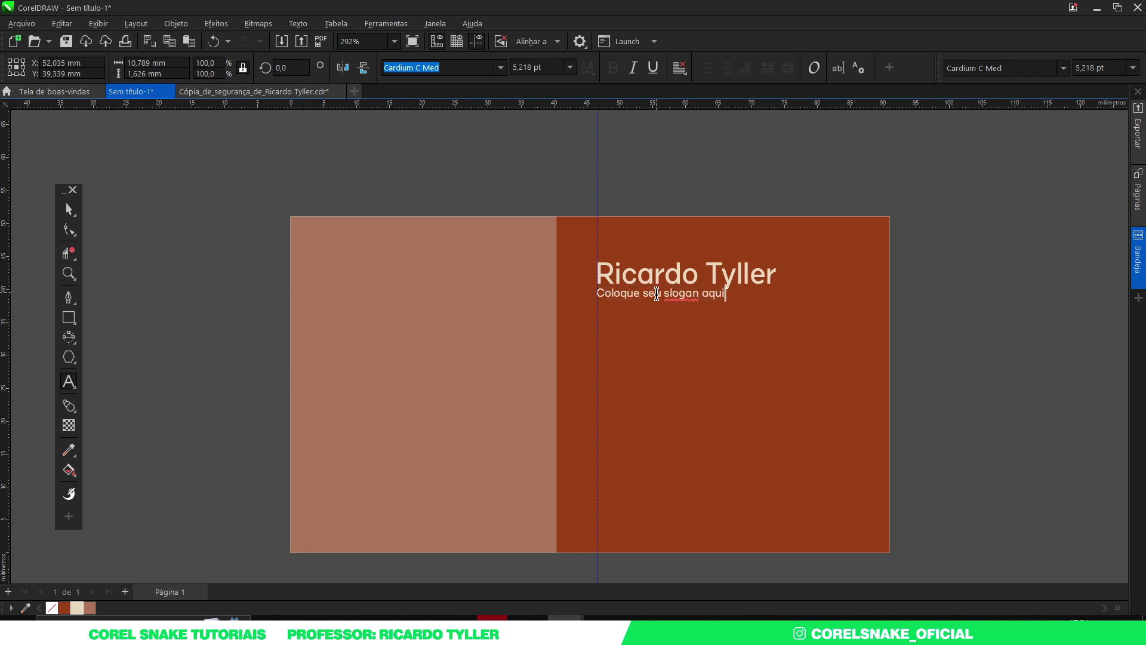
{"action": "left_click", "coordinate": [68, 209]}
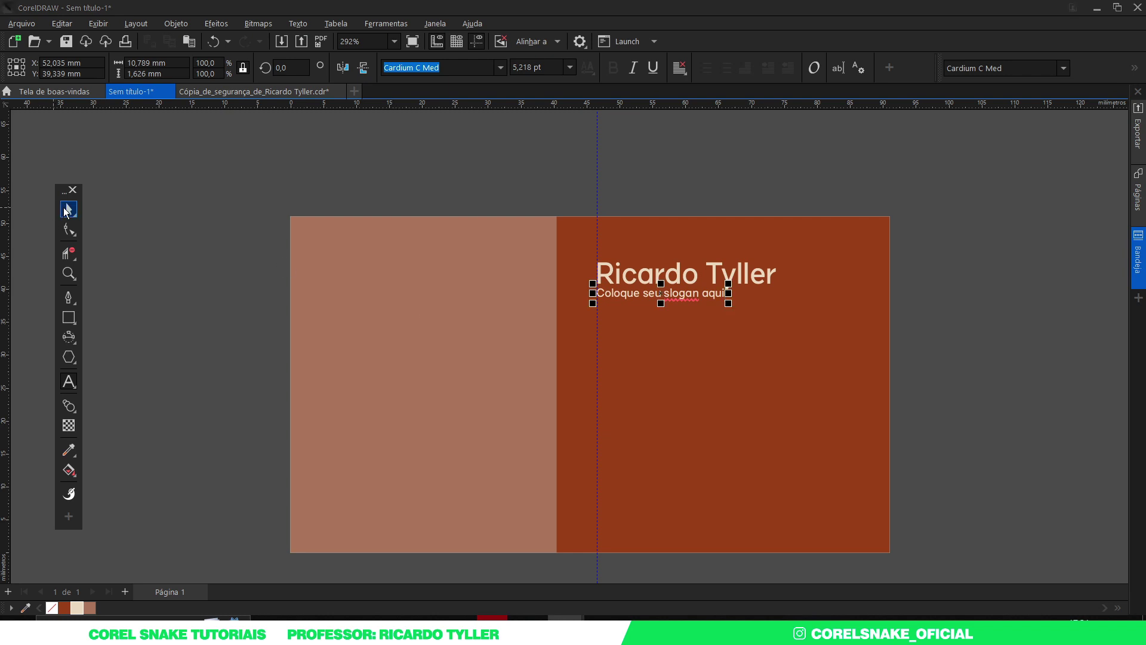
{"action": "scroll", "coordinate": [652, 308], "scroll_direction": "up", "scroll_amount": 2}
{"action": "left_click_drag", "start_coordinate": [654, 298], "coordinate": [660, 307]}
{"action": "scroll", "coordinate": [548, 264], "scroll_direction": "down", "scroll_amount": 2}
{"action": "key", "text": "Escape"}
Step: Enlarge the name and slogan together, bringing the name to 15,976 pt
{"action": "key", "text": "shift+F4"}
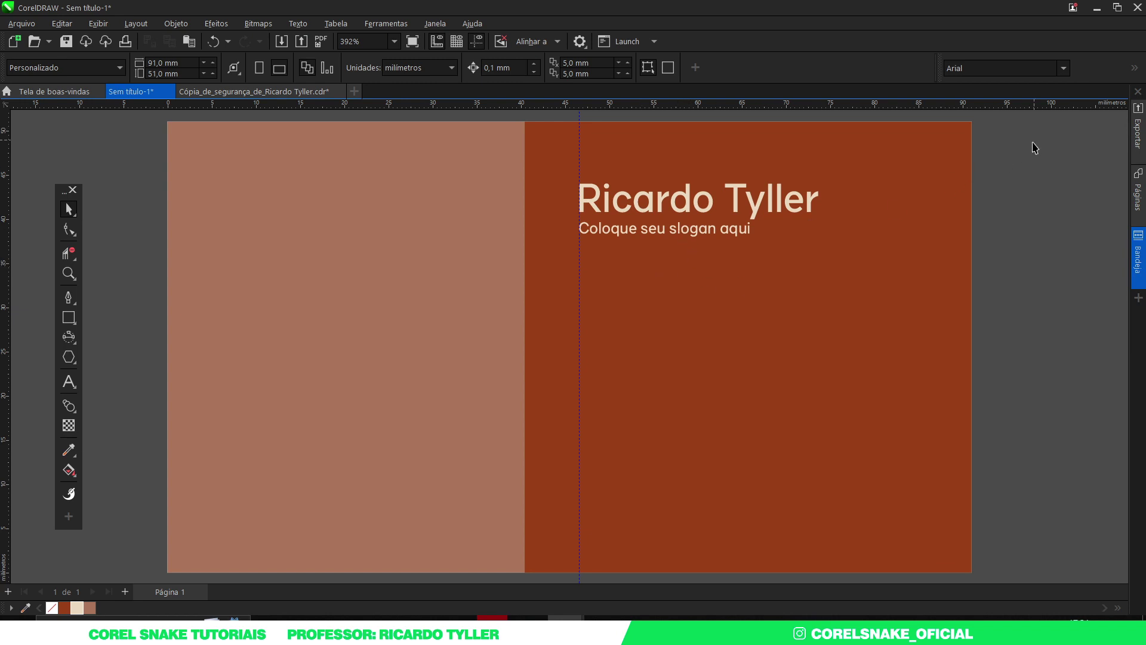
{"action": "left_click_drag", "start_coordinate": [1033, 146], "coordinate": [537, 329]}
{"action": "left_click_drag", "start_coordinate": [822, 241], "coordinate": [875, 253]}
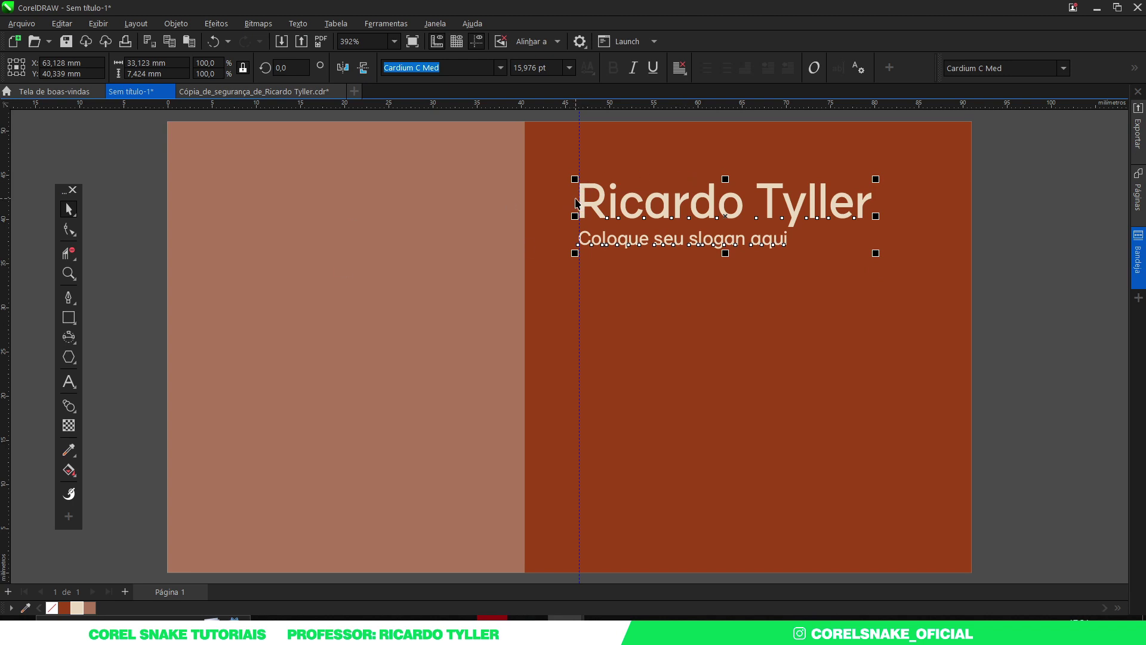
{"action": "key", "text": "alt+Tab"}
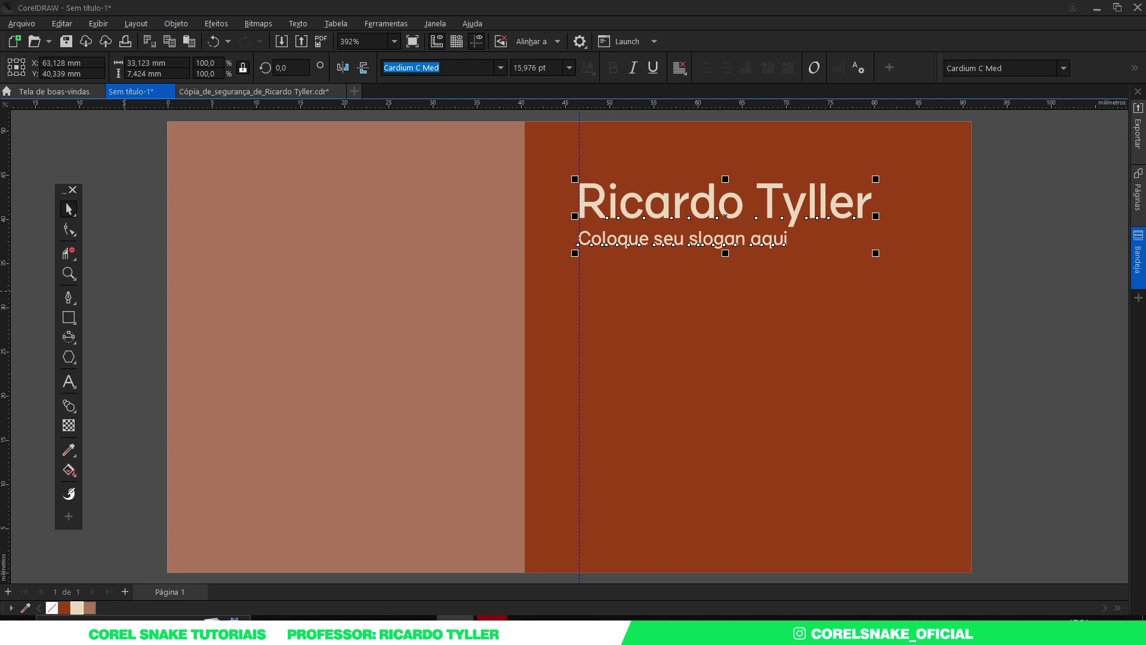
{"action": "left_click", "coordinate": [385, 324]}
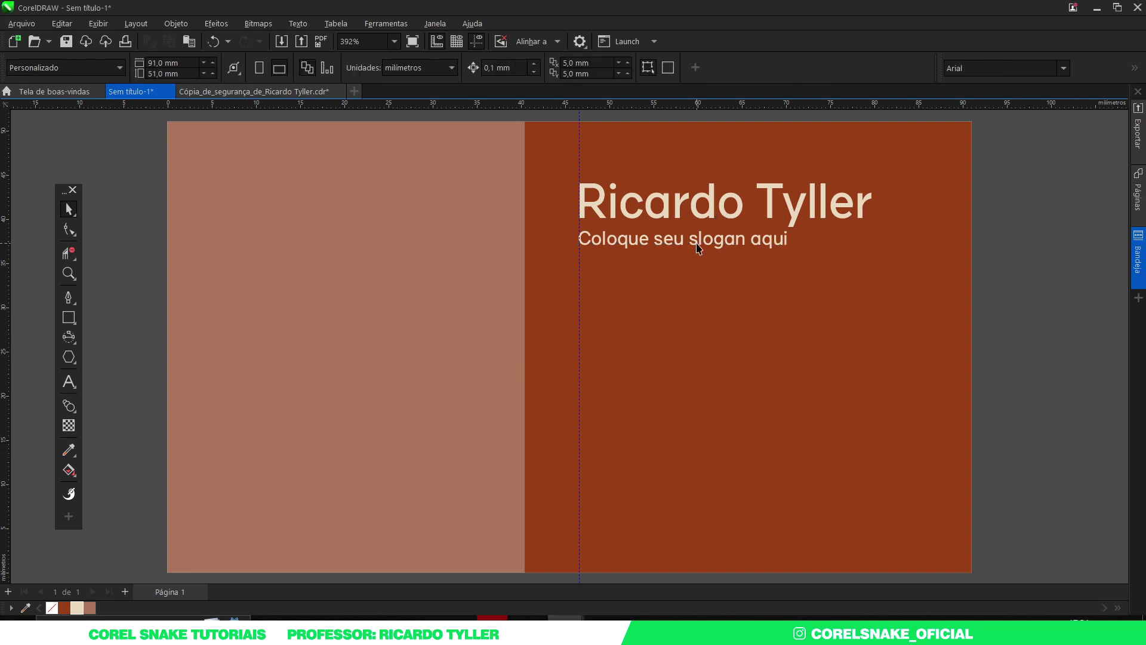
Step: Set the name line in Cardium C Bold, leaving the slogan in Cardium C Med
{"action": "left_click", "coordinate": [726, 208]}
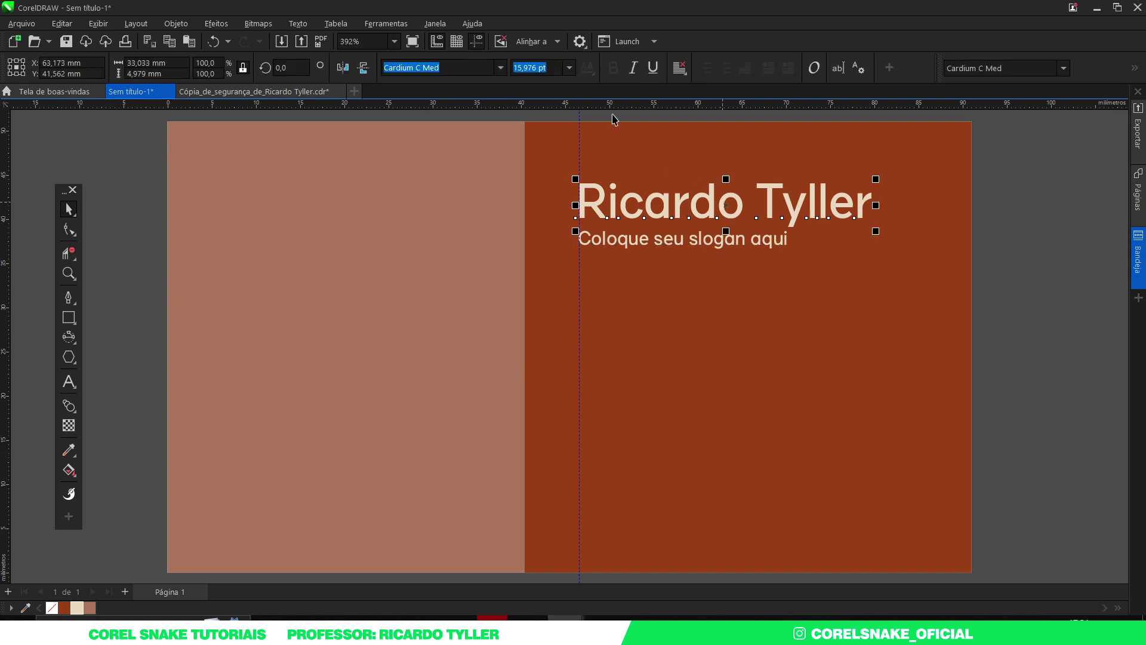
{"action": "left_click", "coordinate": [500, 69]}
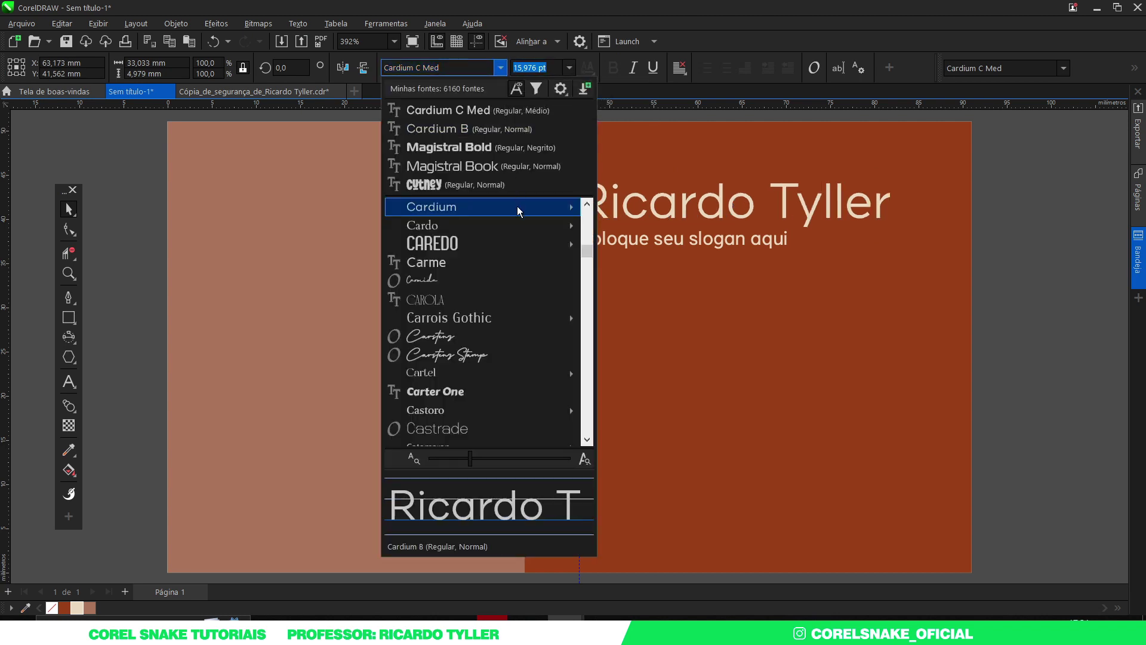
{"action": "mouse_move", "coordinate": [590, 207]}
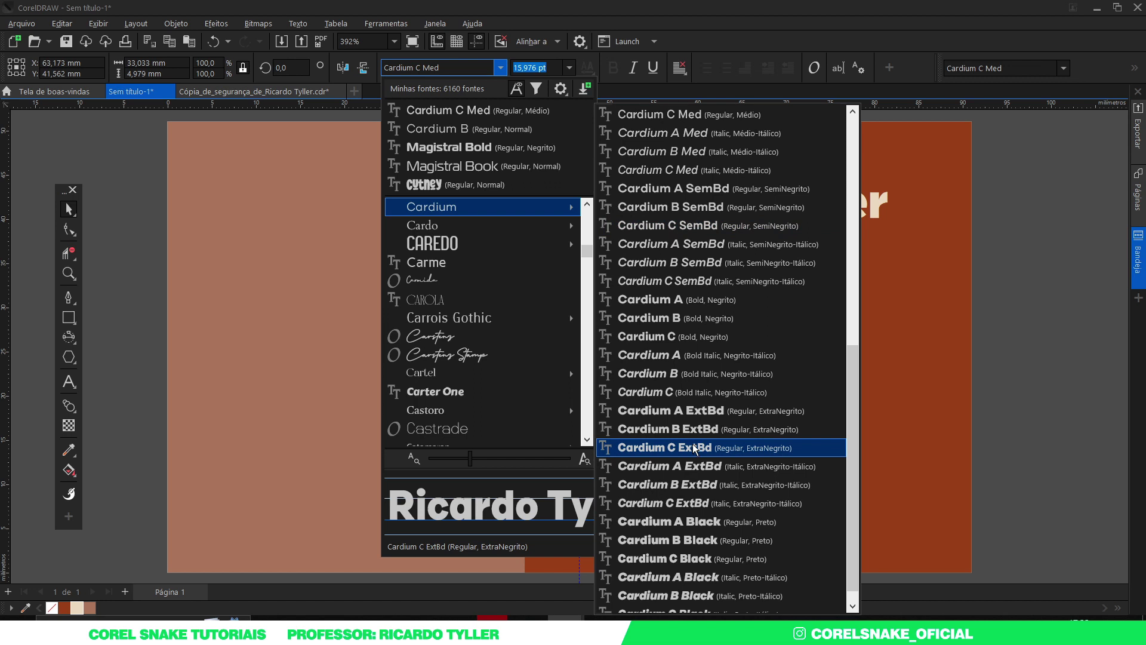
{"action": "left_click", "coordinate": [683, 337]}
{"action": "scroll", "coordinate": [643, 251], "scroll_direction": "down", "scroll_amount": 3}
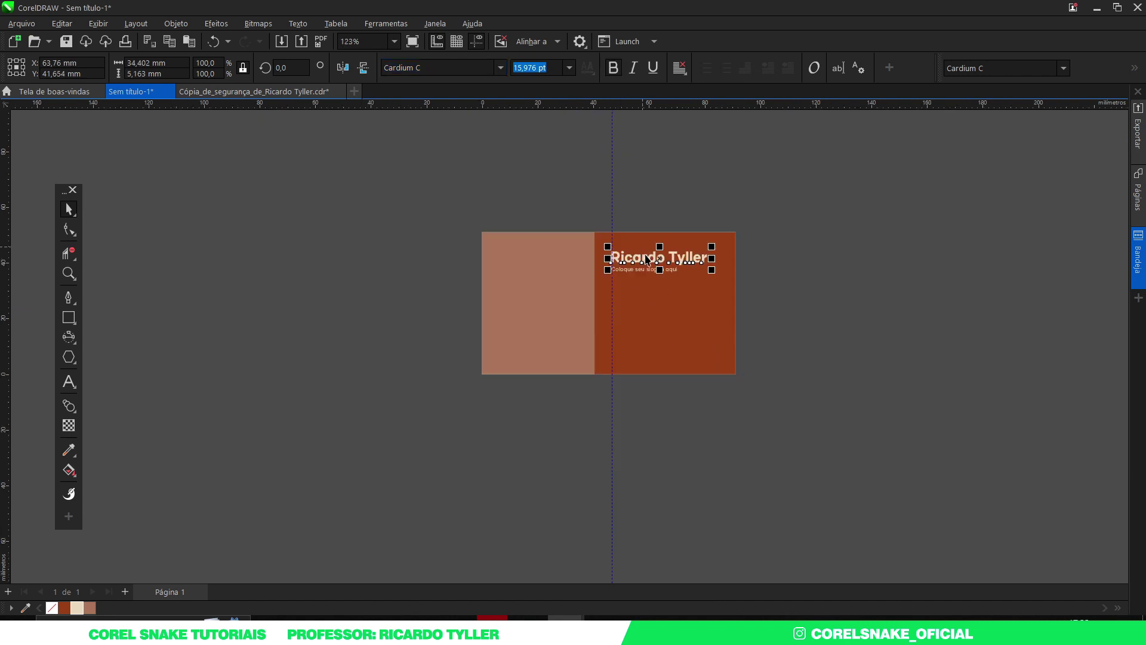
{"action": "left_click", "coordinate": [883, 298]}
{"action": "scroll", "coordinate": [636, 270], "scroll_direction": "up", "scroll_amount": 2}
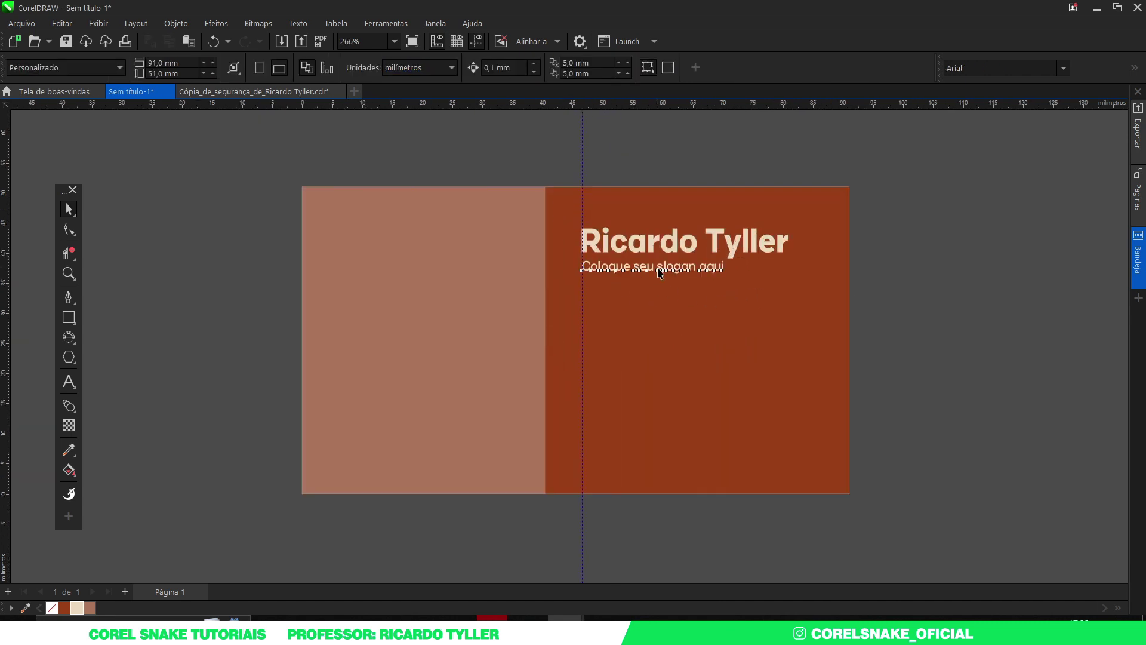
{"action": "left_click", "coordinate": [659, 272]}
{"action": "left_click", "coordinate": [924, 262]}
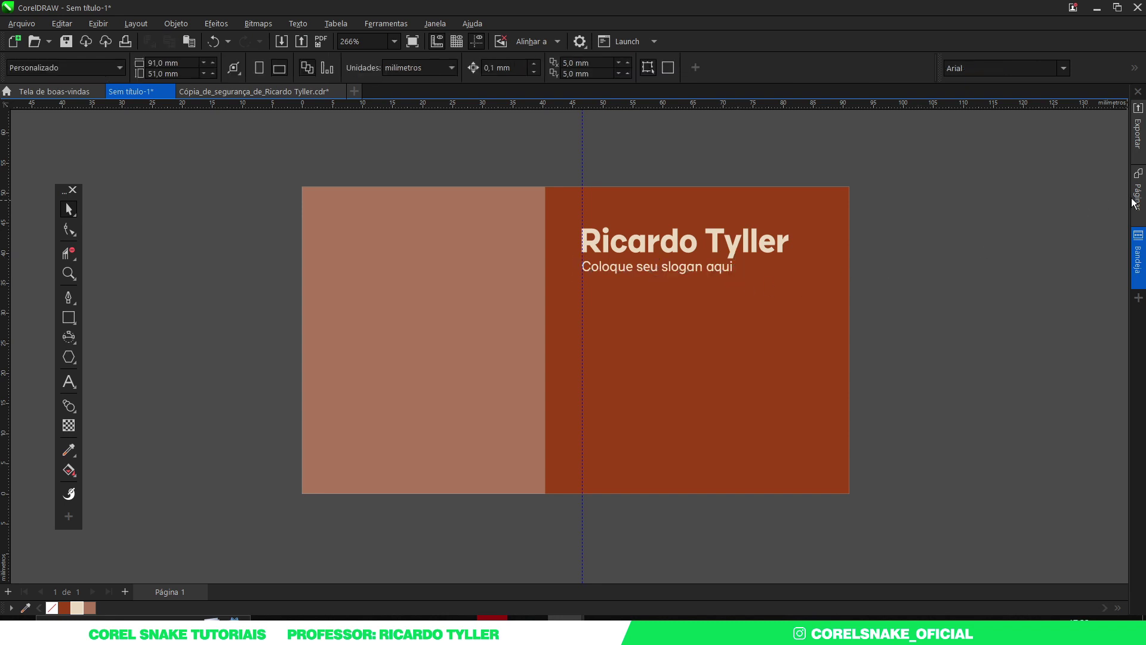
Step: Bring the social icons set from the Bandeja tray onto the card and shrink it
{"action": "left_click", "coordinate": [1138, 250]}
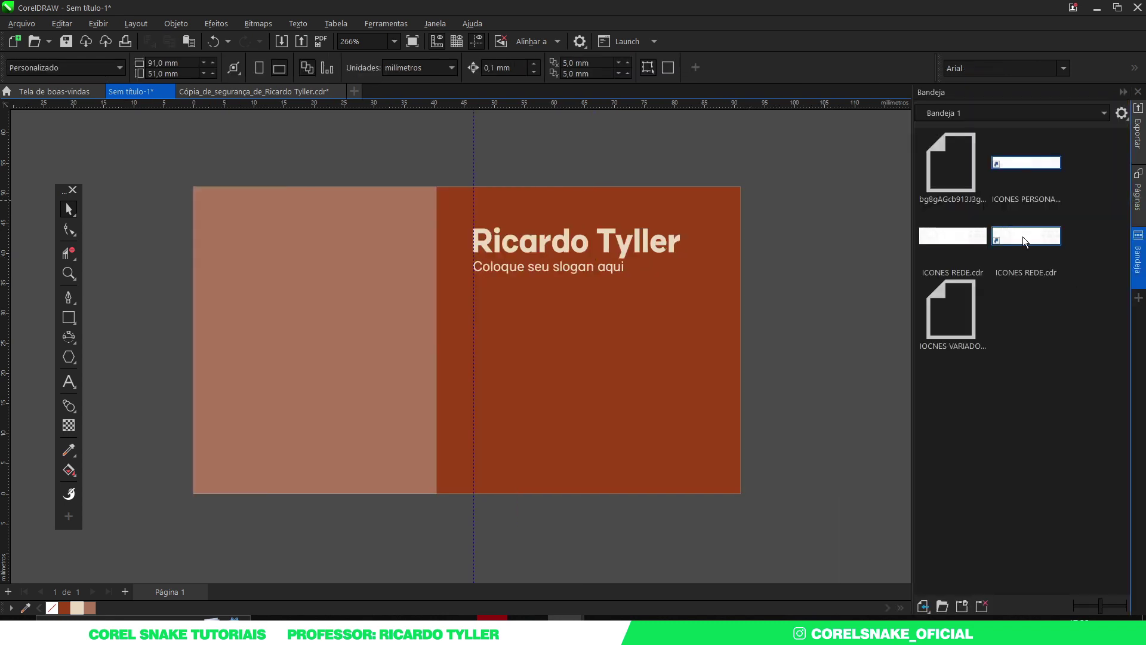
{"action": "left_click_drag", "start_coordinate": [1027, 164], "coordinate": [853, 296]}
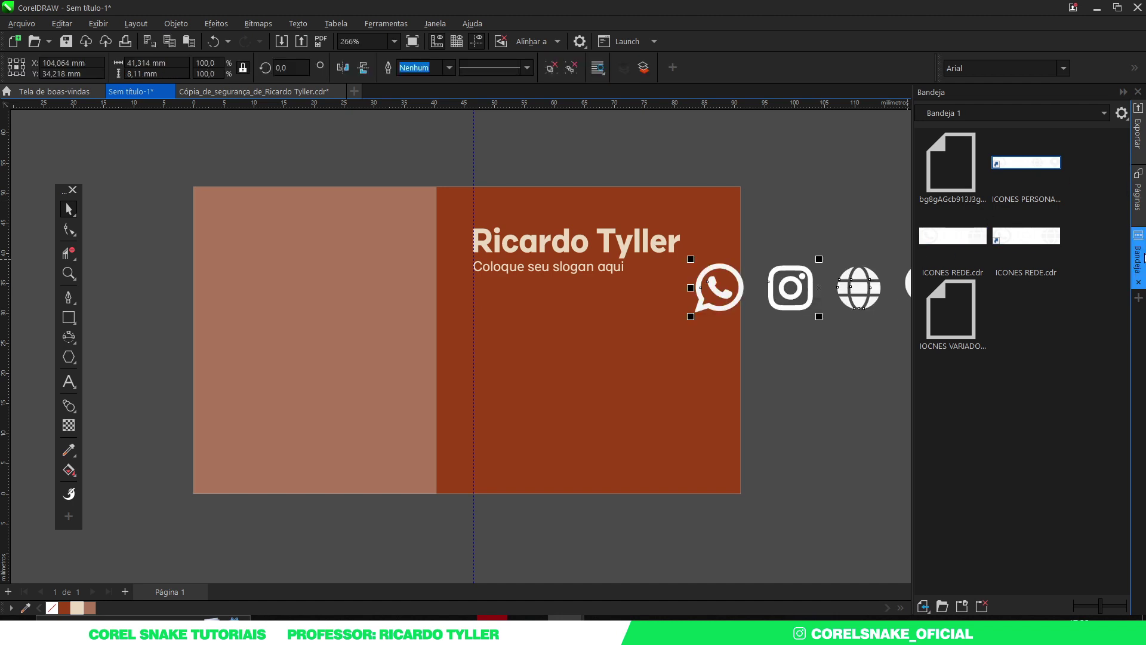
{"action": "left_click", "coordinate": [1138, 254]}
{"action": "left_click", "coordinate": [922, 286]}
{"action": "left_click_drag", "start_coordinate": [1069, 243], "coordinate": [797, 368]}
{"action": "left_click_drag", "start_coordinate": [1057, 256], "coordinate": [641, 367]}
{"action": "left_click", "coordinate": [859, 378]}
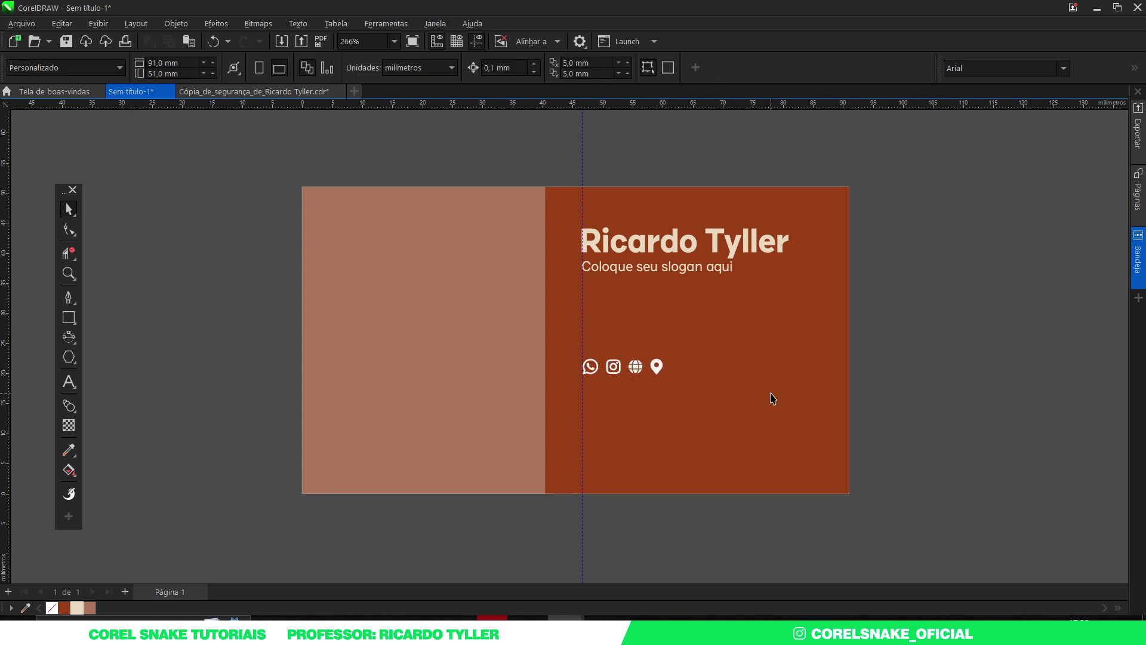
Step: Stack the WhatsApp, Instagram, globe and location pin icons in a vertical column
{"action": "left_click_drag", "start_coordinate": [626, 519], "coordinate": [590, 397]}
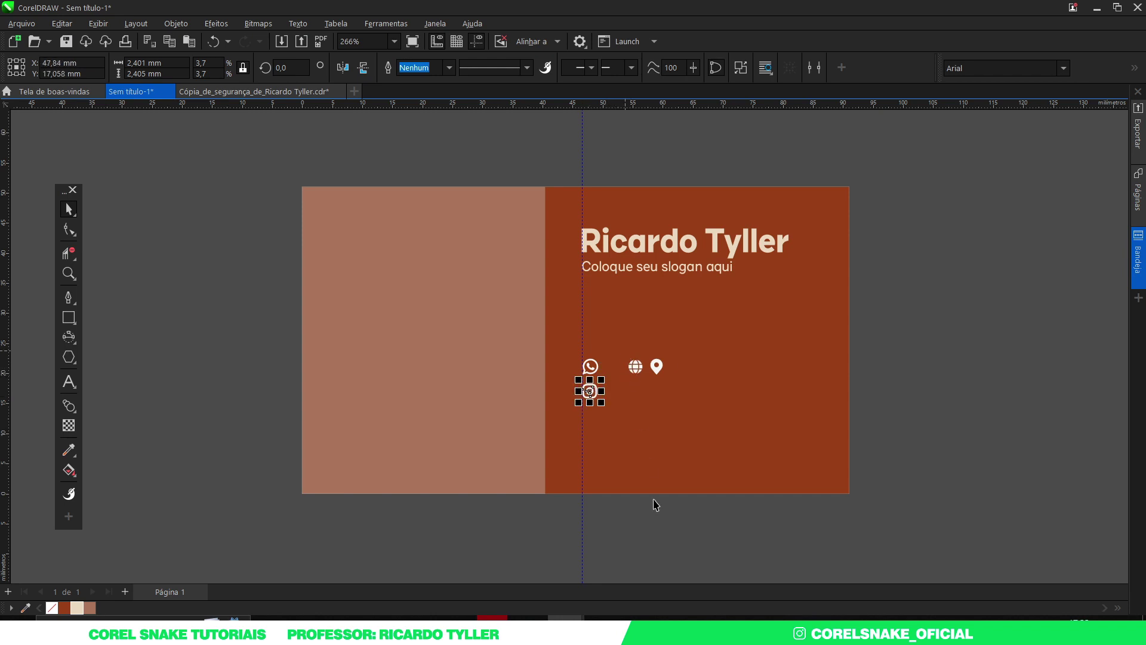
{"action": "left_click_drag", "start_coordinate": [654, 536], "coordinate": [590, 418]}
{"action": "left_click_drag", "start_coordinate": [912, 329], "coordinate": [587, 441]}
{"action": "left_click_drag", "start_coordinate": [673, 539], "coordinate": [604, 348]}
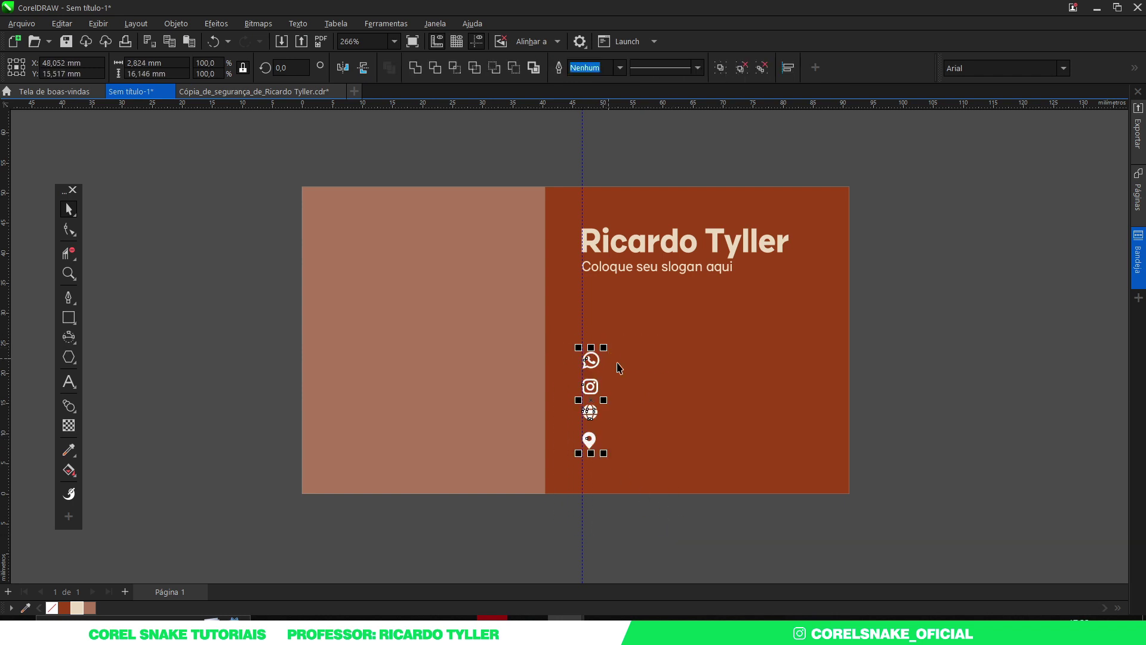
{"action": "scroll", "coordinate": [591, 376], "scroll_direction": "down", "scroll_amount": 1}
{"action": "scroll", "coordinate": [591, 376], "scroll_direction": "up", "scroll_amount": 4}
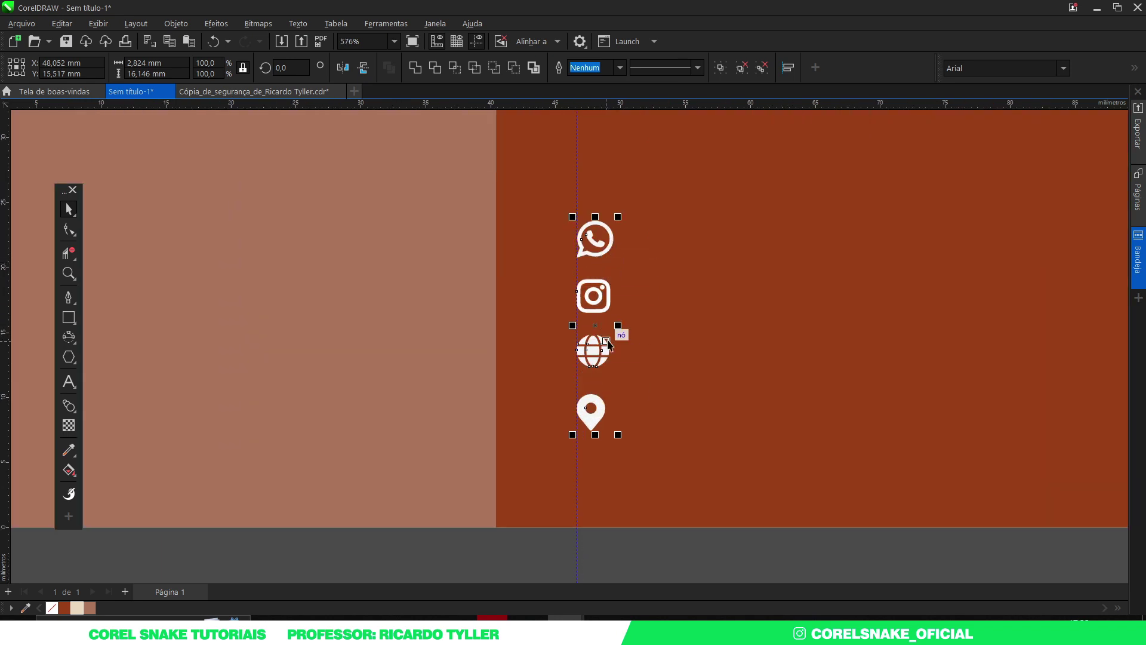
{"action": "scroll", "coordinate": [615, 329], "scroll_direction": "down", "scroll_amount": 4}
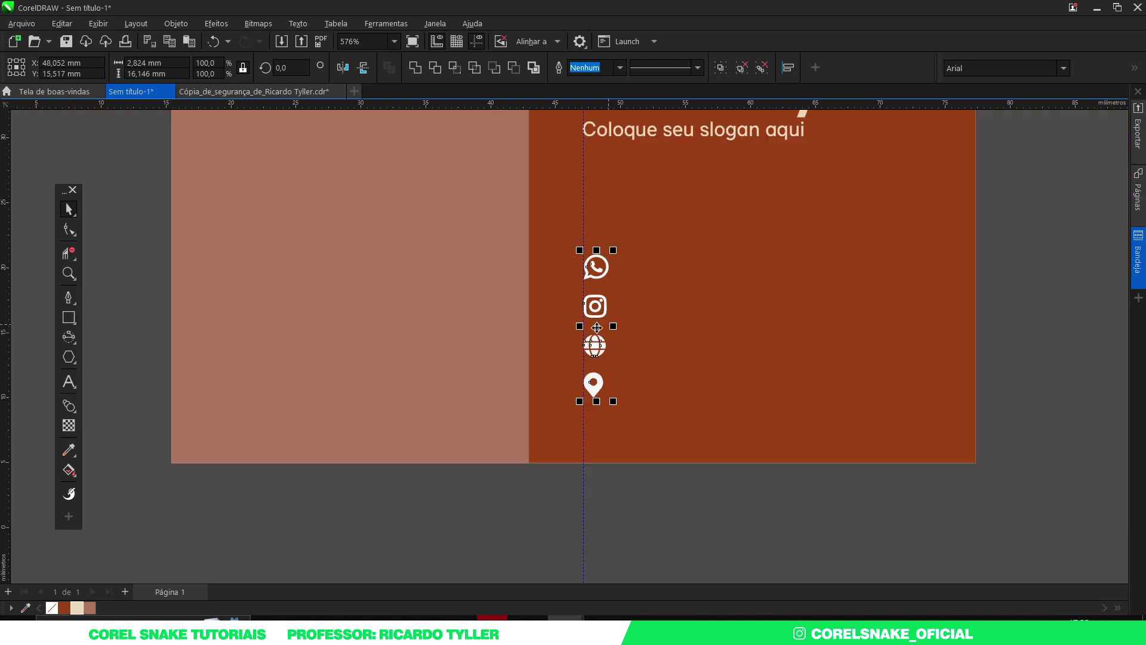
{"action": "key", "text": "Escape"}
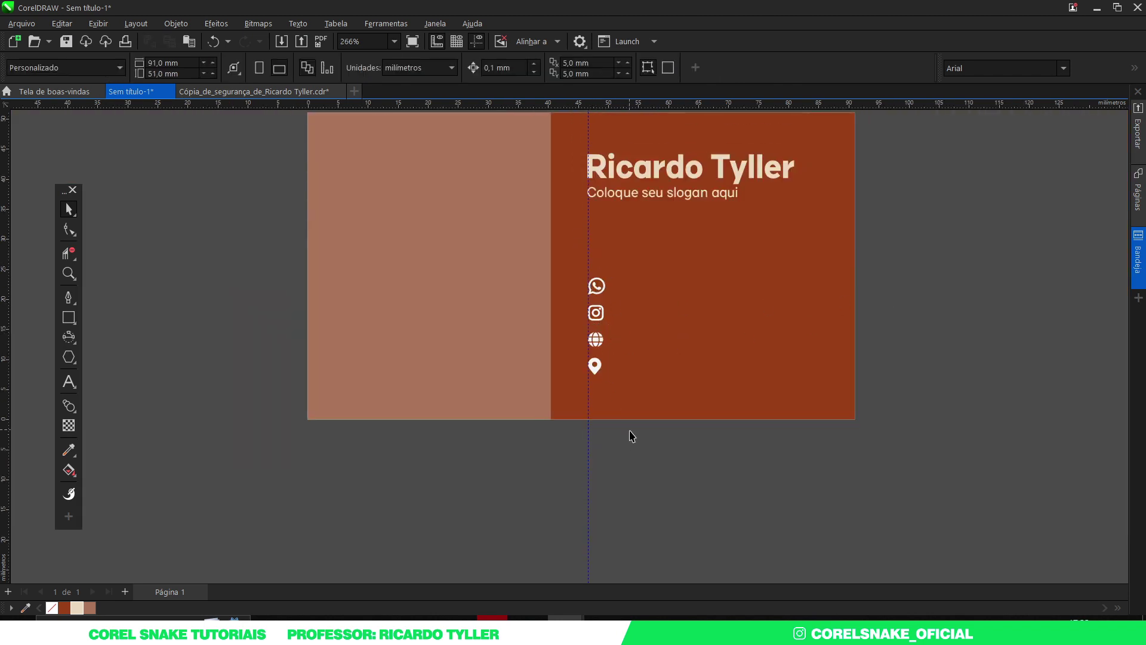
Step: Drop a copy of the slogan beside the icons and retype it as 'Coloque sua frase aqui'
{"action": "left_click", "coordinate": [638, 195]}
{"action": "left_click", "coordinate": [627, 197]}
{"action": "left_click_drag", "start_coordinate": [627, 197], "coordinate": [650, 290]}
{"action": "right_click", "coordinate": [649, 290]}
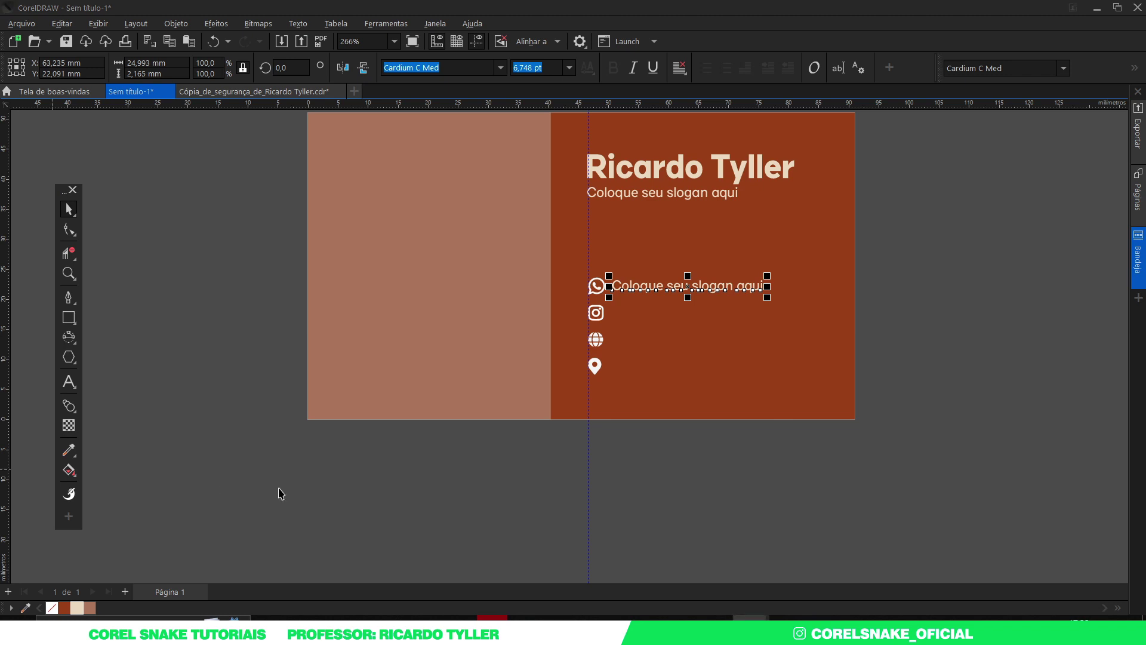
{"action": "left_click", "coordinate": [379, 458]}
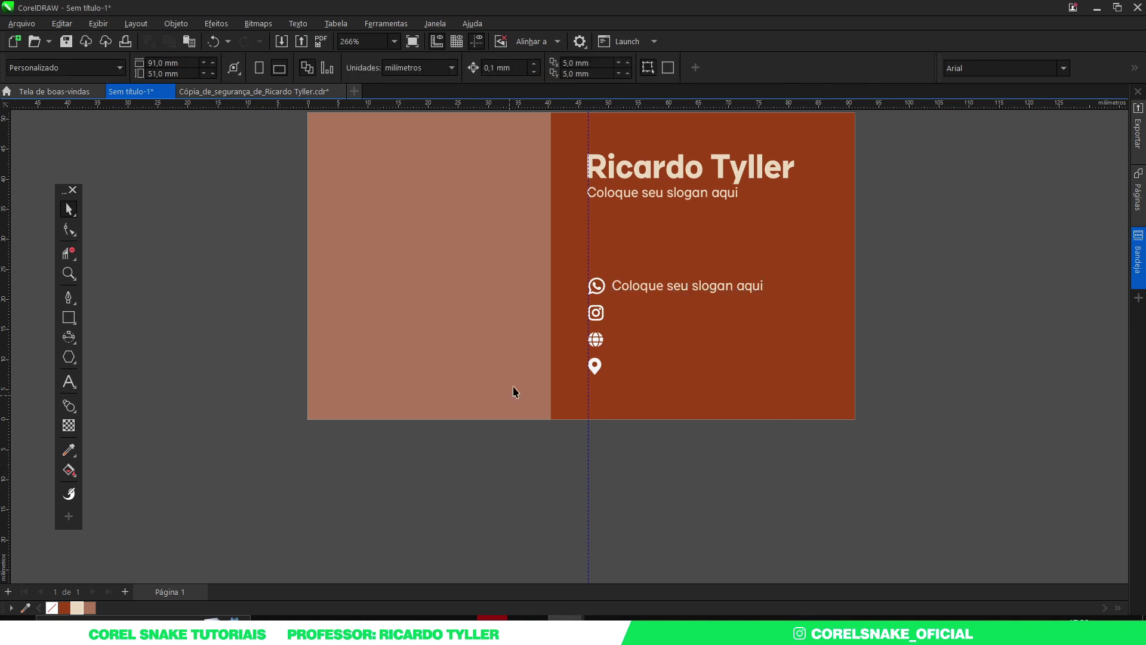
{"action": "double_click", "coordinate": [633, 285]}
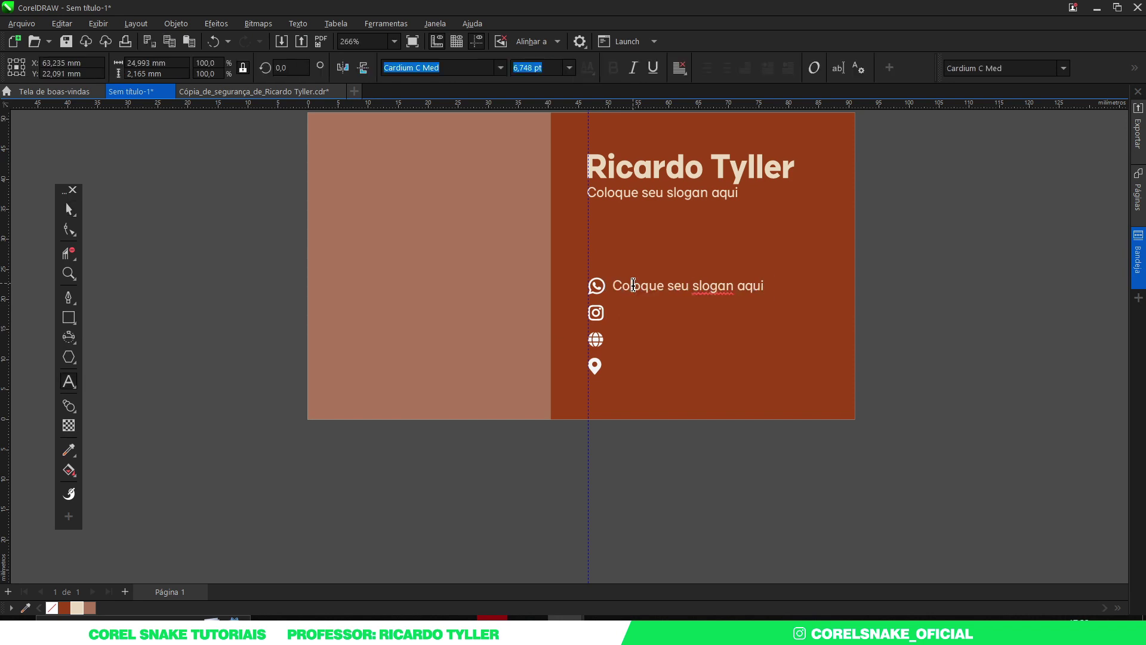
{"action": "key", "text": "ctrl+a"}
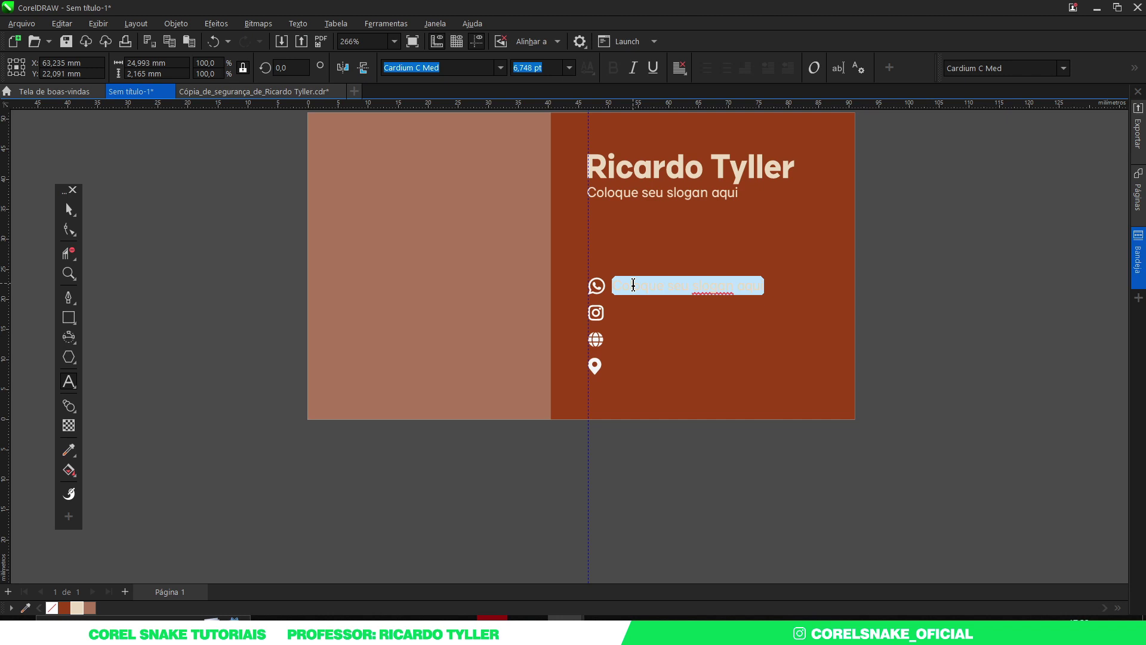
{"action": "type", "text": "Coloque sua frase aqu"}
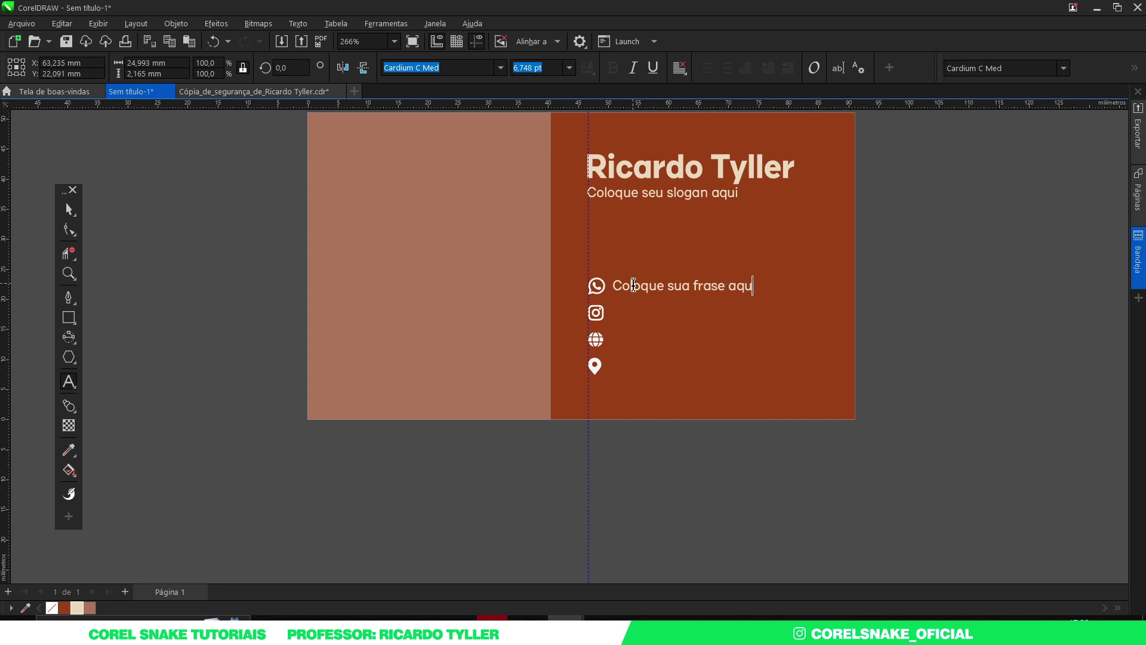
{"action": "left_click", "coordinate": [69, 209]}
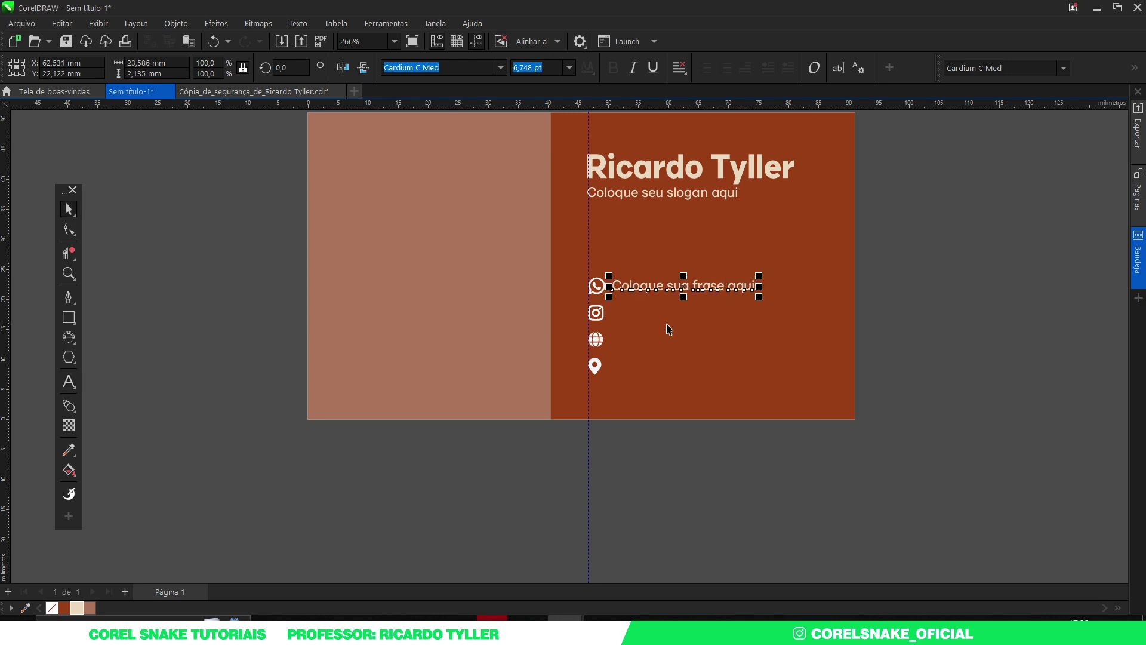
Step: Align the line beside the Instagram icon and duplicate it with Ctrl+D for the other icons
{"action": "left_click_drag", "start_coordinate": [642, 286], "coordinate": [637, 315]}
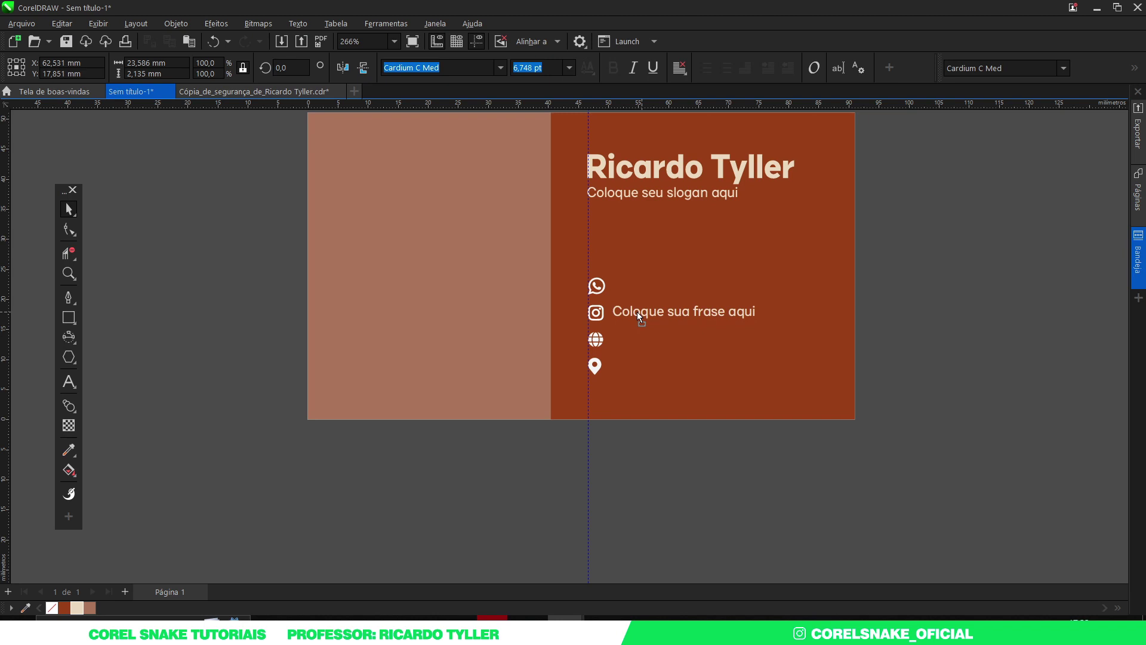
{"action": "left_click_drag", "start_coordinate": [636, 312], "coordinate": [639, 313]}
{"action": "key", "text": "Up"}
{"action": "key", "text": "ctrl+d"}
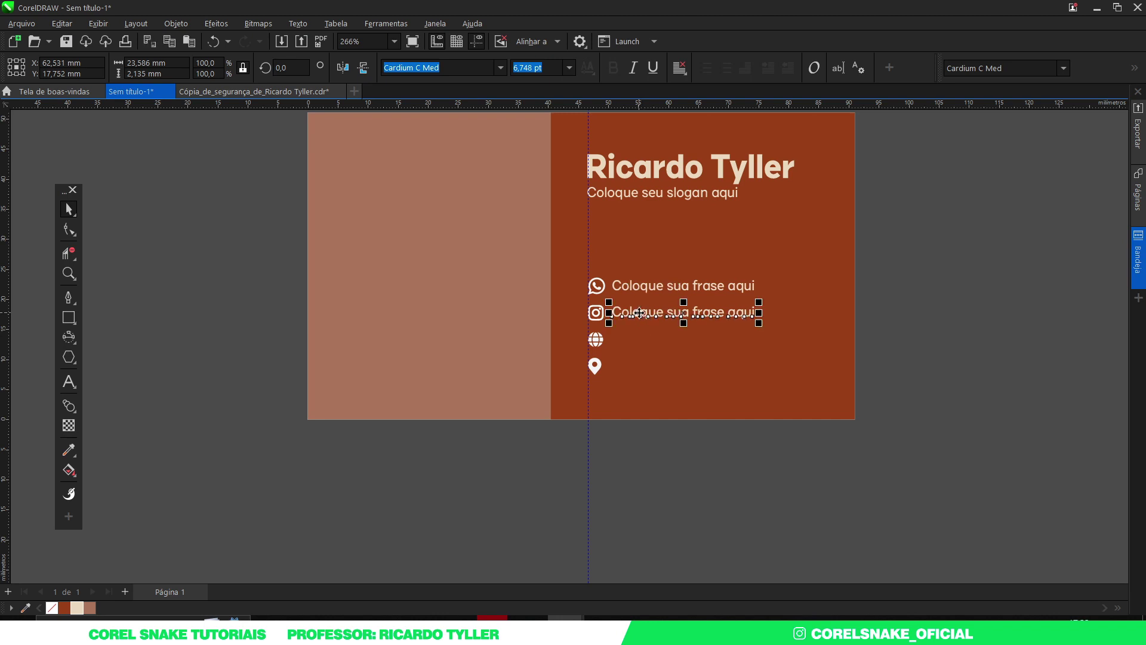
{"action": "key", "text": "ctrl+d"}
{"action": "key", "text": "ctrl+d"}
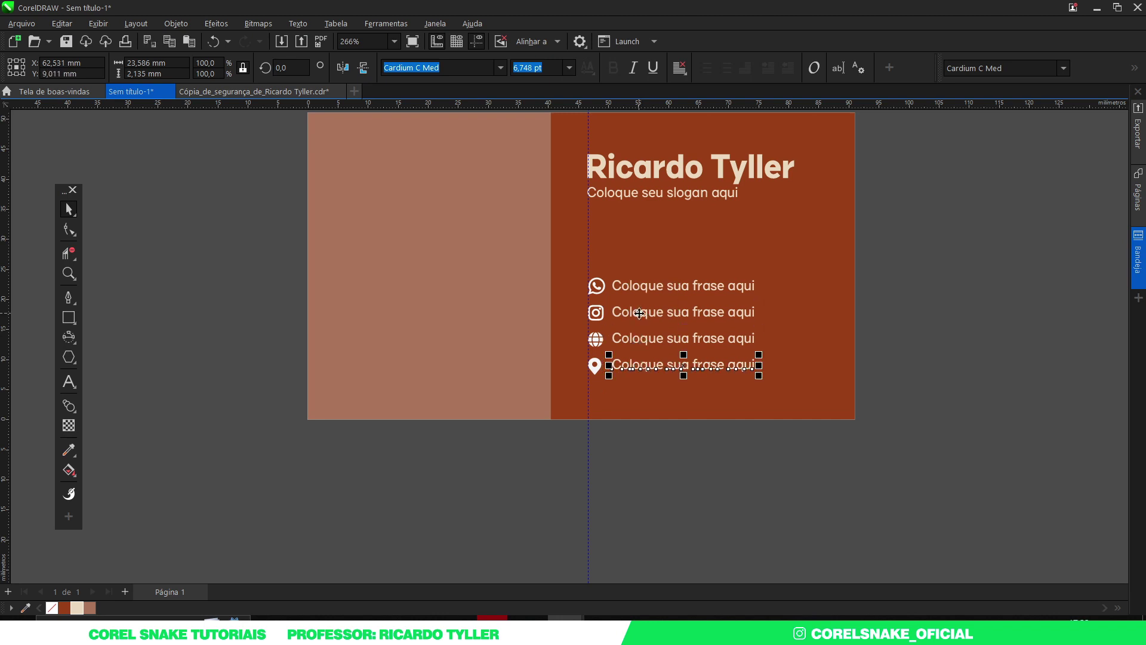
{"action": "left_click", "coordinate": [905, 325]}
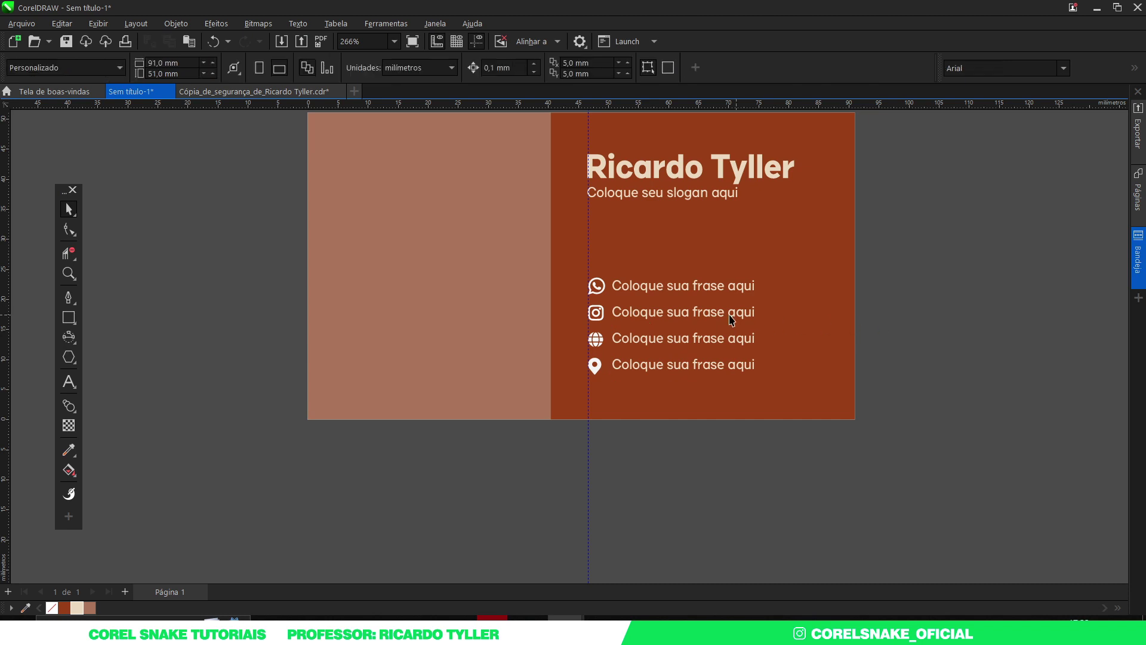
Step: Replace the first contact line with a phone number in Cardium C Bold and enlarge it
{"action": "double_click", "coordinate": [660, 286]}
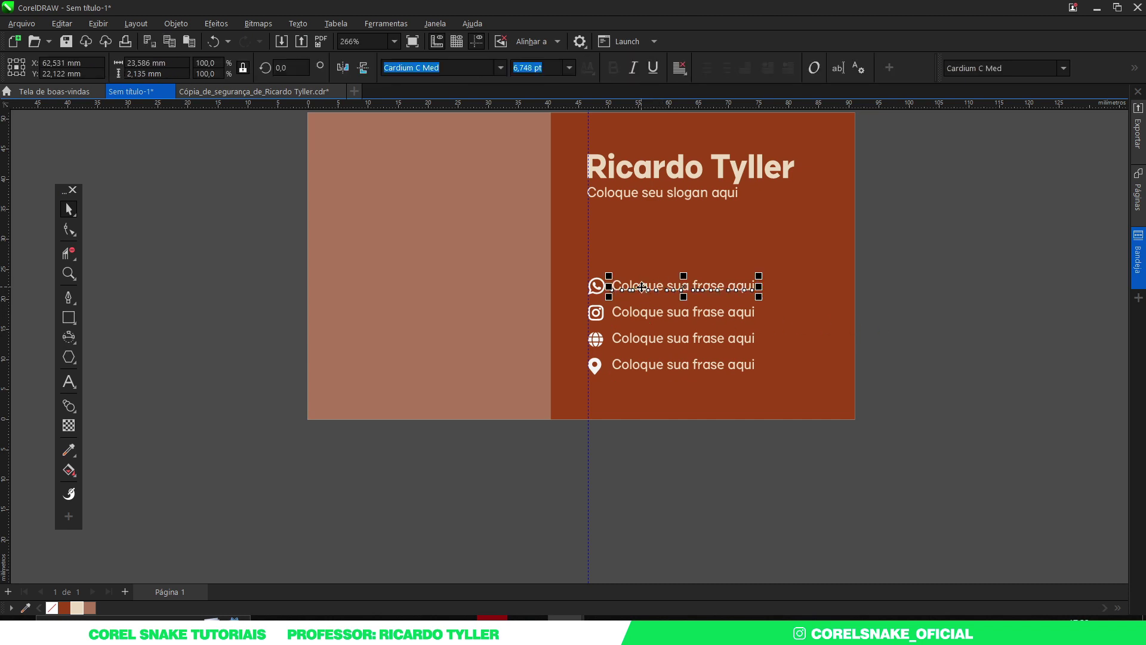
{"action": "key", "text": "ctrl+a"}
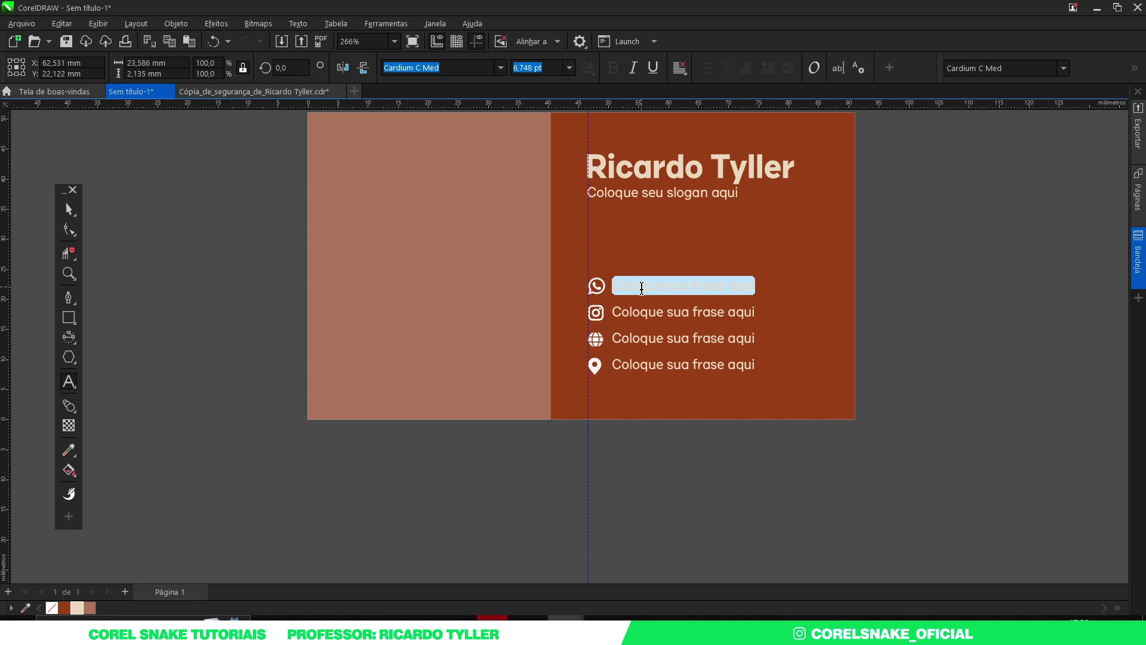
{"action": "key", "text": "BackSpace"}
{"action": "key", "text": "BackSpace"}
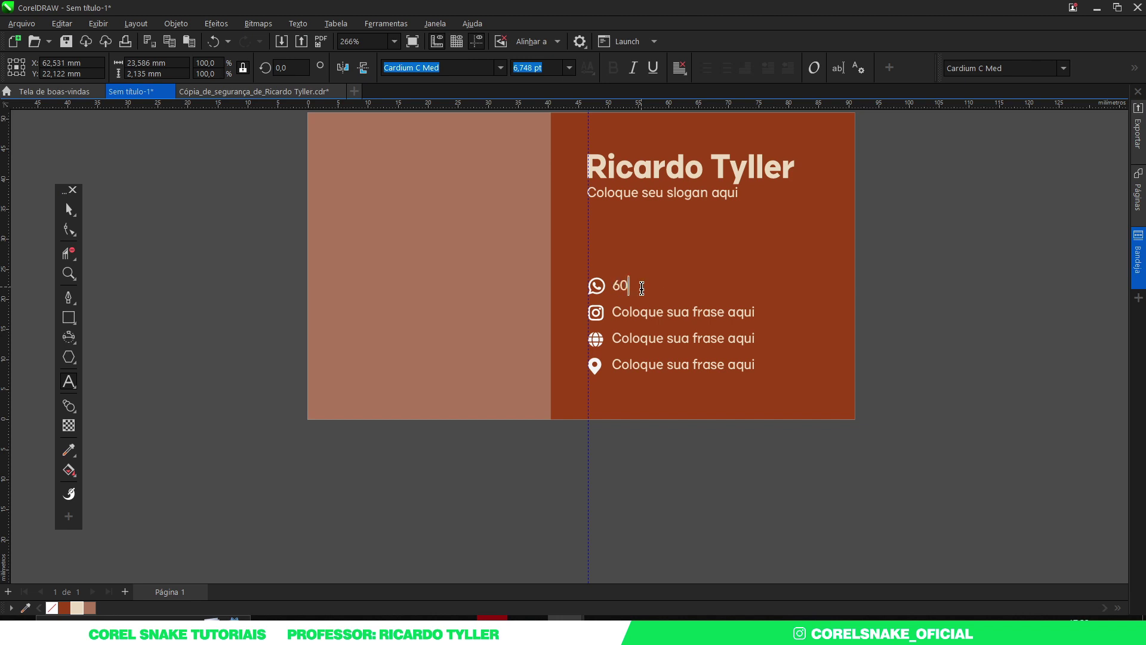
{"action": "left_click", "coordinate": [69, 209]}
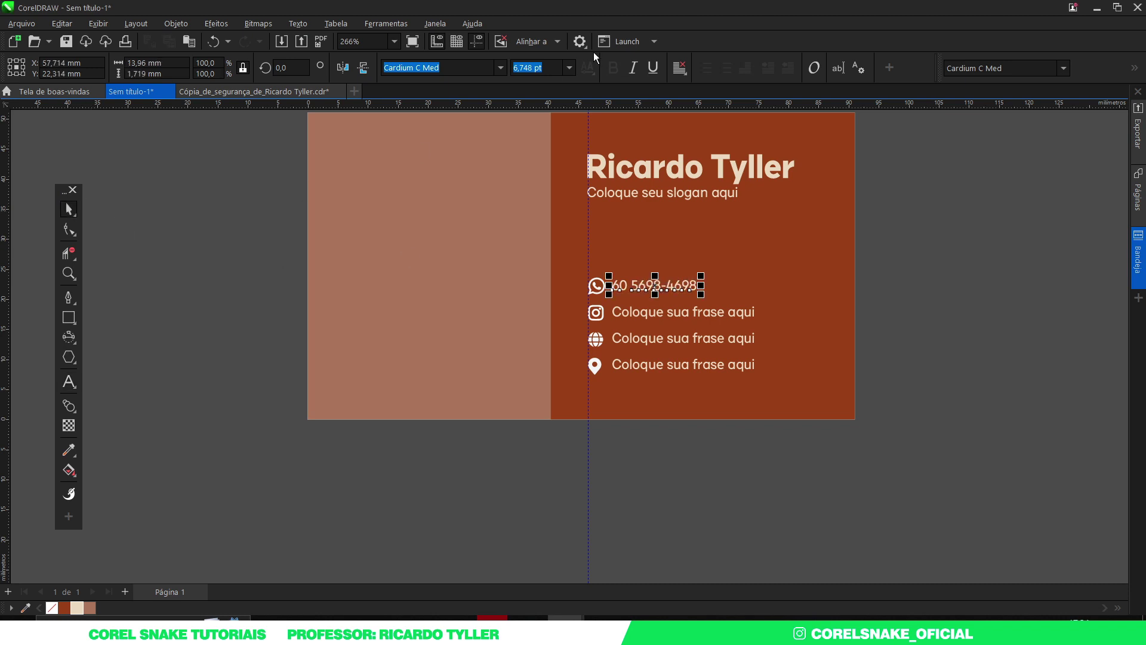
{"action": "left_click", "coordinate": [500, 68]}
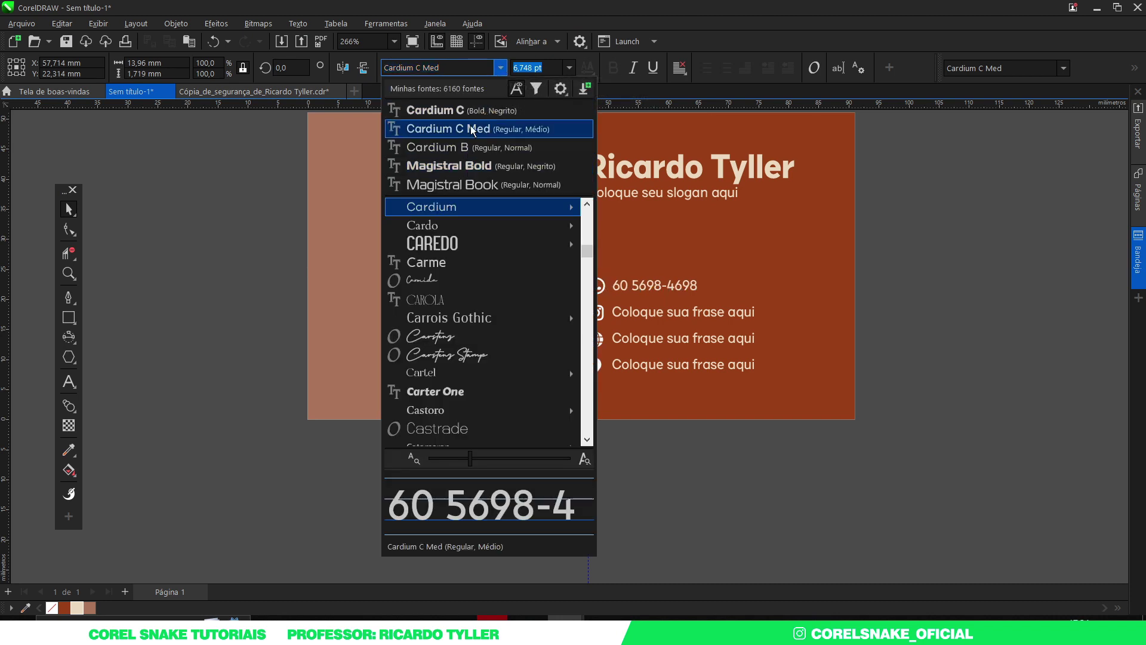
{"action": "left_click", "coordinate": [454, 111]}
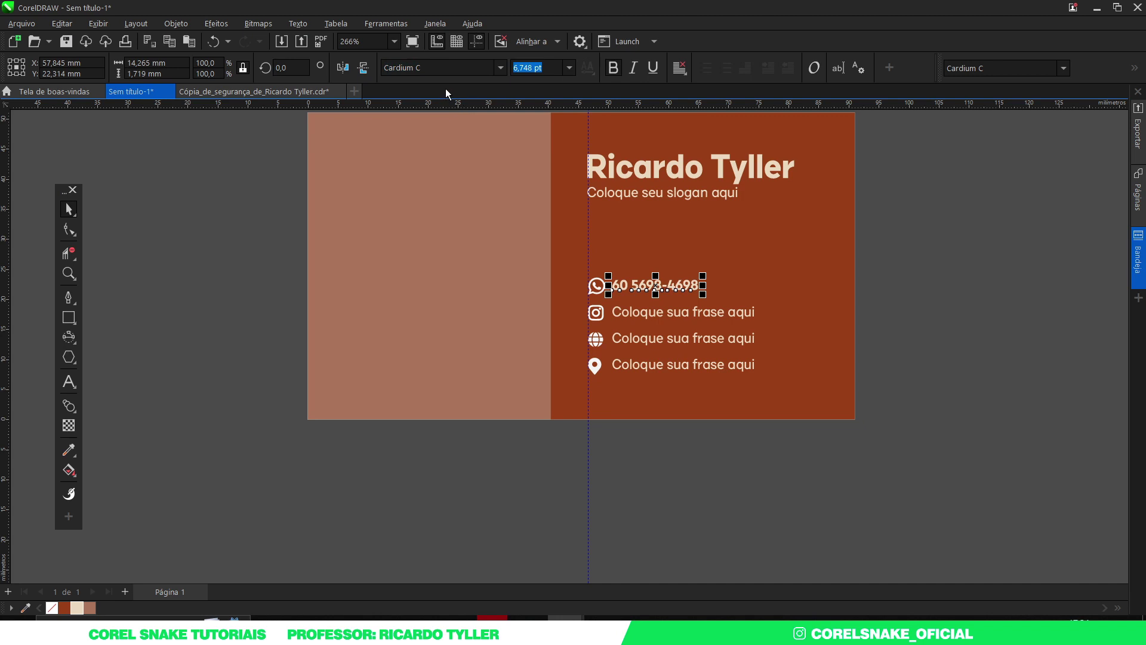
{"action": "left_click_drag", "start_coordinate": [705, 275], "coordinate": [711, 274]}
{"action": "left_click", "coordinate": [946, 311]}
{"action": "left_click", "coordinate": [707, 288]}
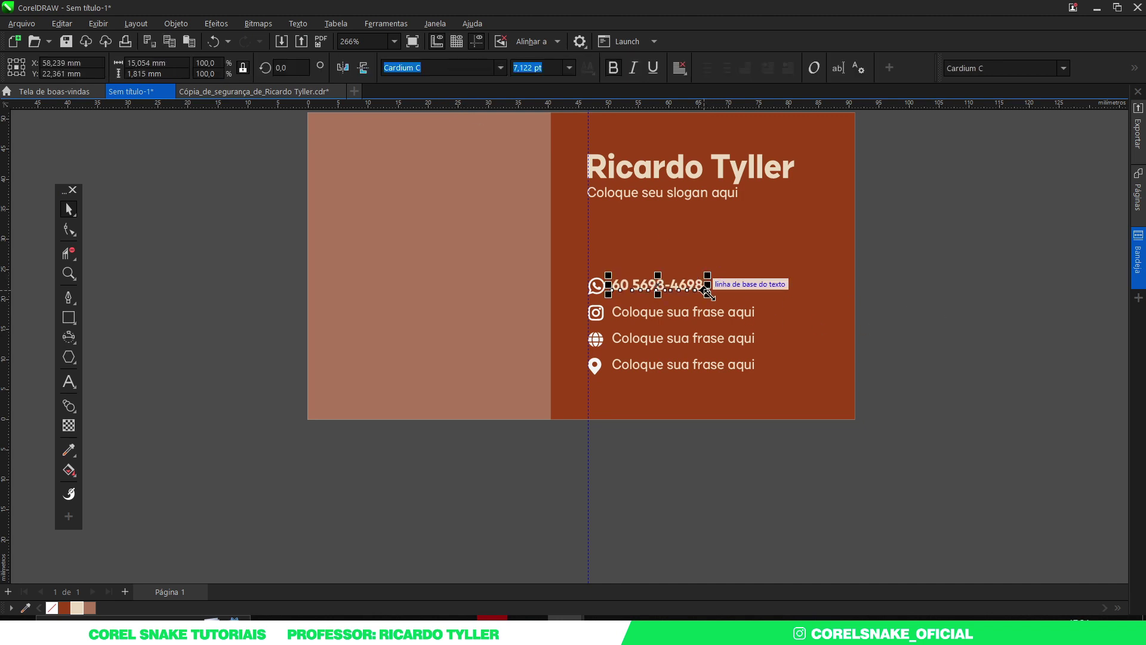
{"action": "left_click_drag", "start_coordinate": [705, 291], "coordinate": [726, 304]}
{"action": "left_click", "coordinate": [862, 311]}
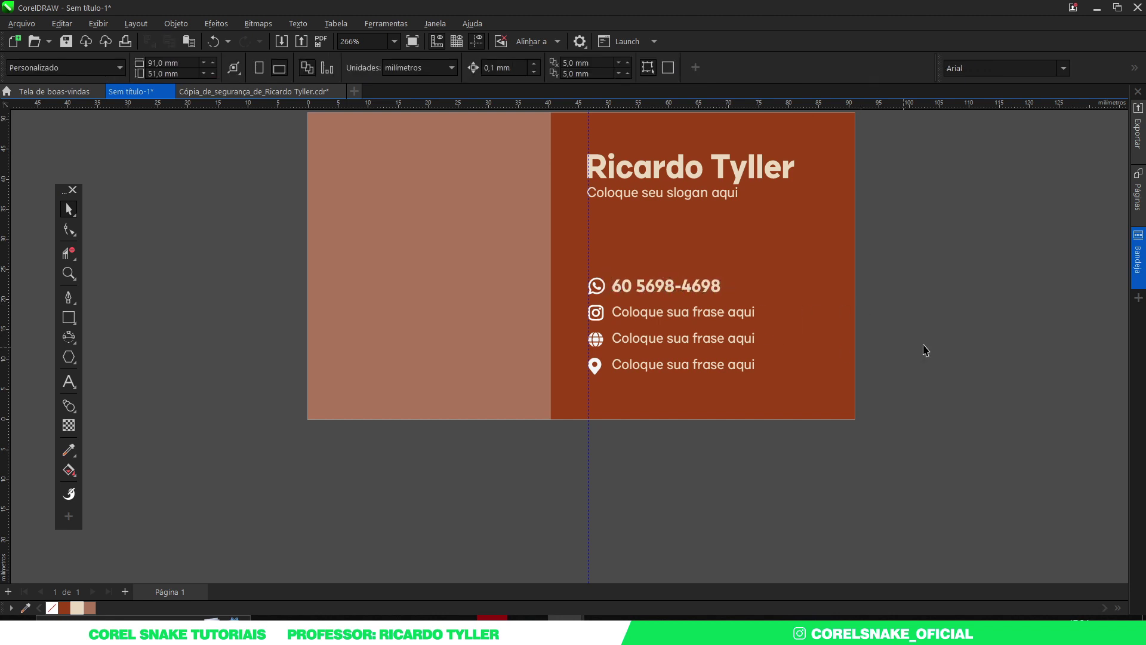
Step: Delete 'aqui' from the globe line and 'sua' from the Instagram line
{"action": "scroll", "coordinate": [759, 341], "scroll_direction": "up", "scroll_amount": 2}
{"action": "left_click", "coordinate": [755, 339]}
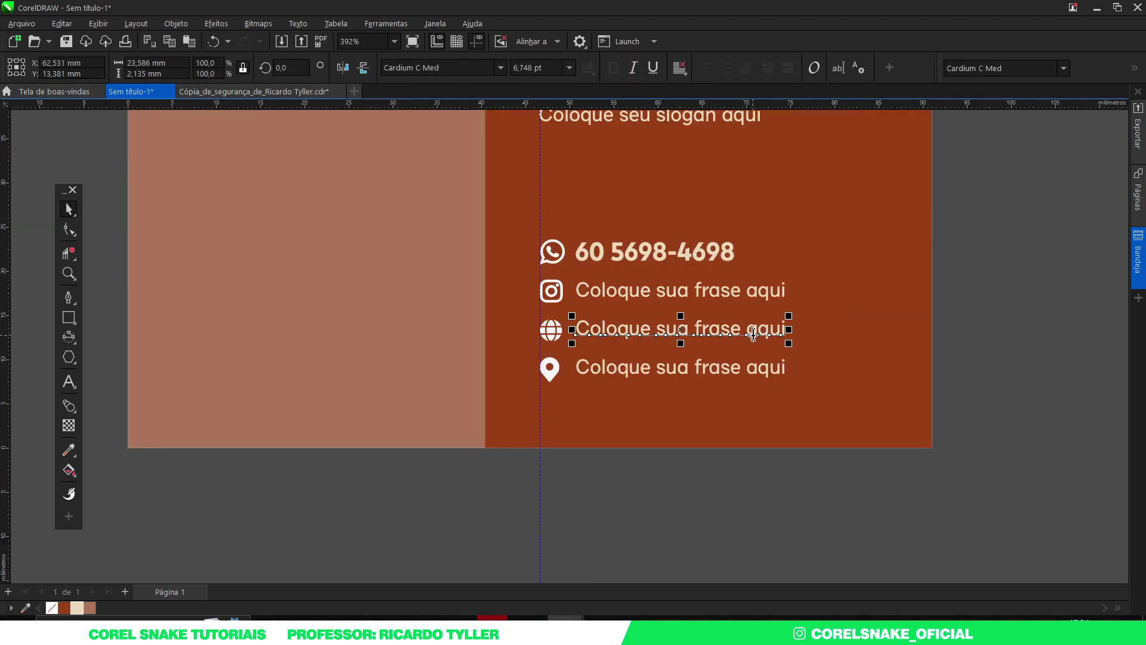
{"action": "double_click", "coordinate": [747, 328]}
{"action": "left_click_drag", "start_coordinate": [746, 328], "coordinate": [801, 330]}
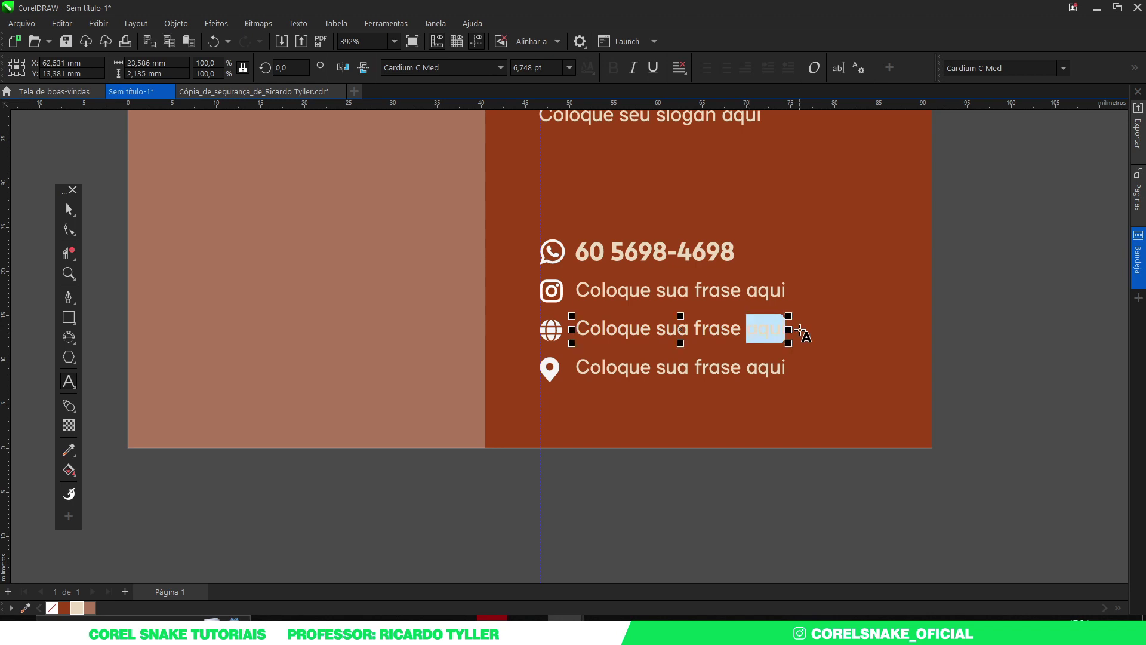
{"action": "key", "text": "Delete"}
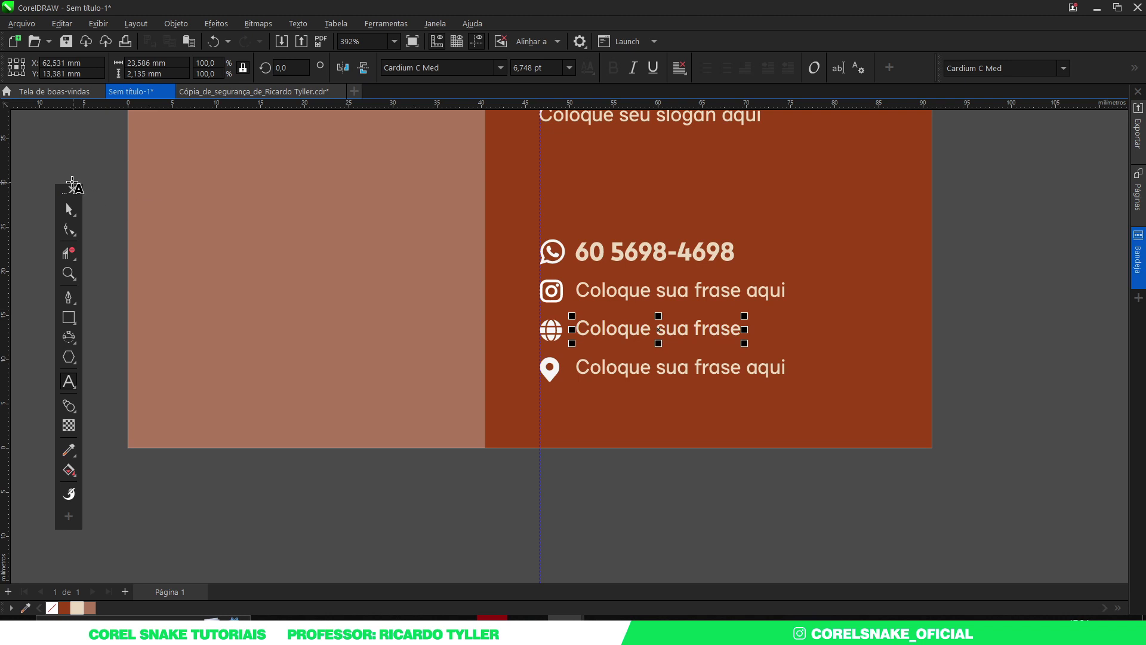
{"action": "left_click_drag", "start_coordinate": [691, 291], "coordinate": [651, 287]}
{"action": "key", "text": "Delete"}
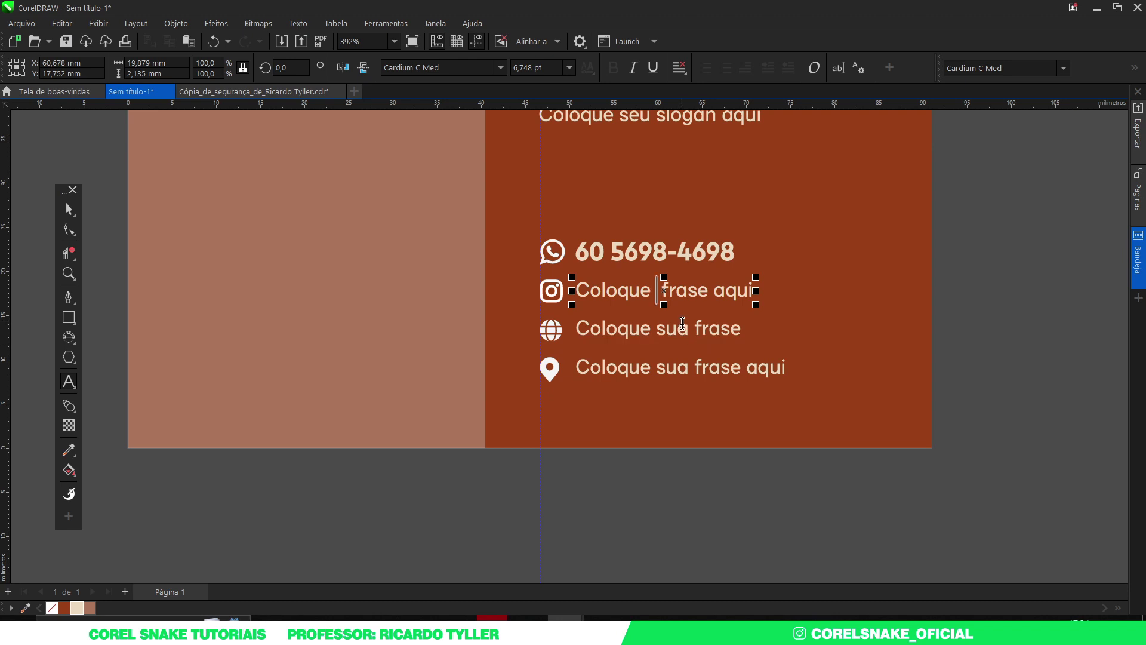
{"action": "key", "text": "BackSpace"}
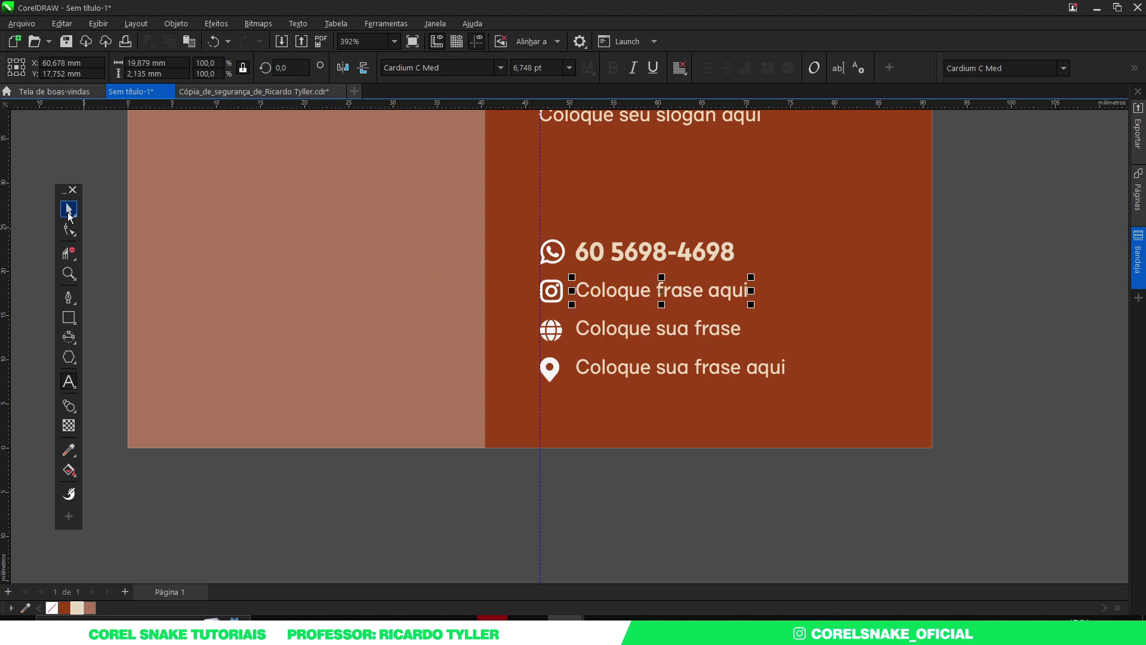
{"action": "scroll", "coordinate": [406, 310], "scroll_direction": "down", "scroll_amount": 2}
{"action": "left_click", "coordinate": [714, 435]}
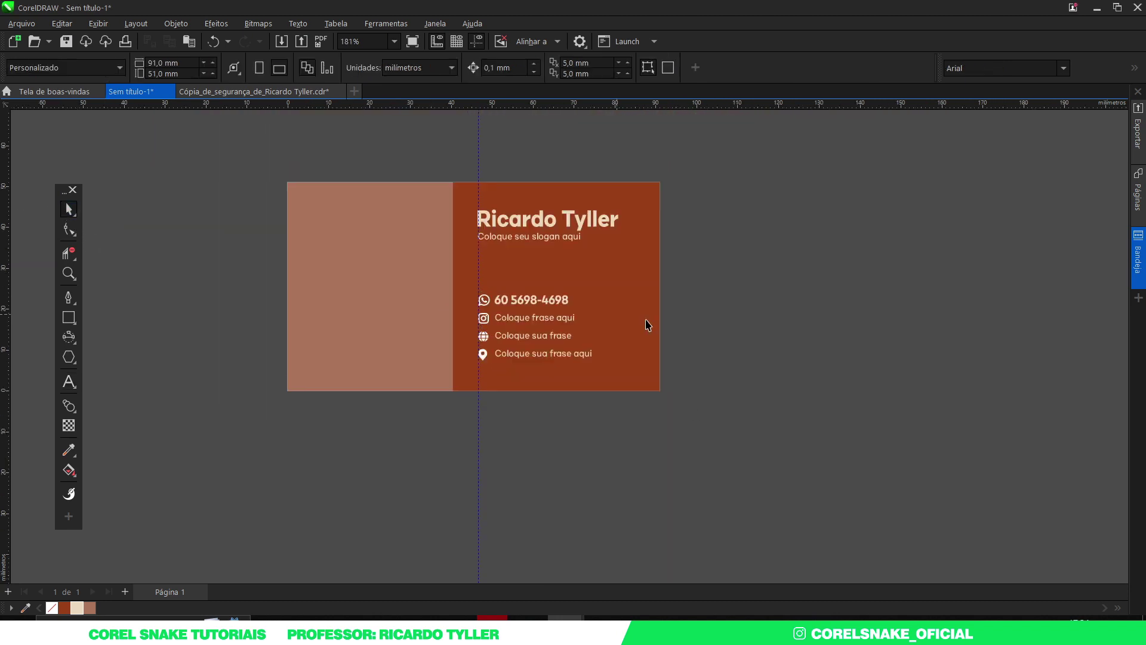
Step: Move the name and slogan slightly down on the panel
{"action": "left_click_drag", "start_coordinate": [406, 141], "coordinate": [689, 279]}
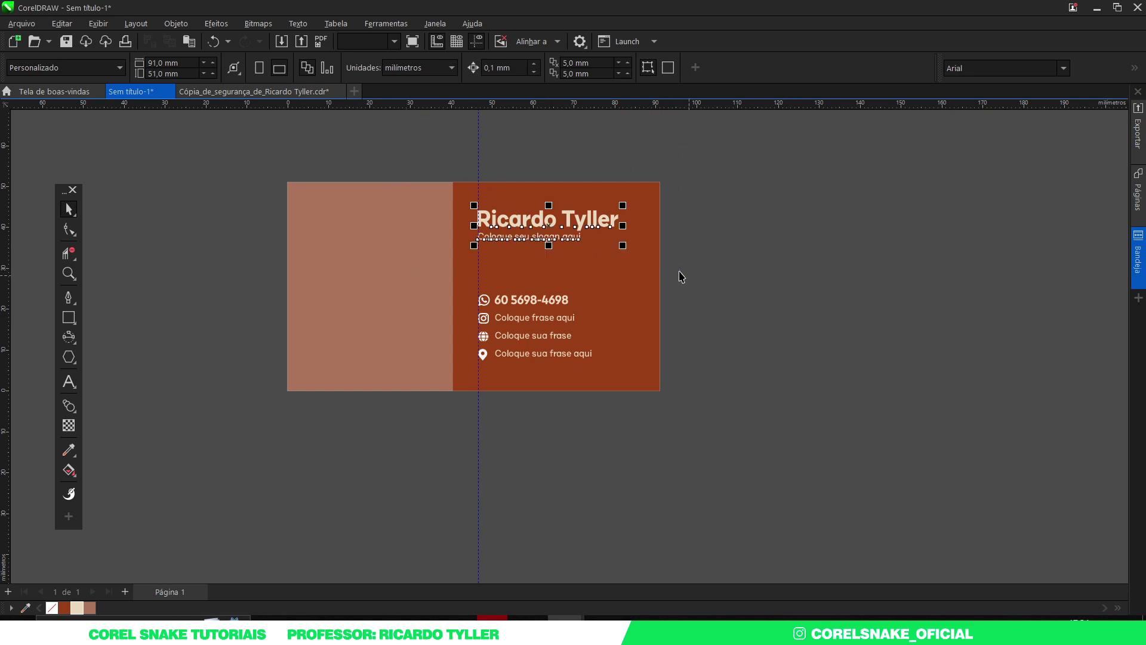
{"action": "scroll", "coordinate": [521, 224], "scroll_direction": "up", "scroll_amount": 2}
{"action": "left_click_drag", "start_coordinate": [524, 220], "coordinate": [532, 231]}
{"action": "scroll", "coordinate": [532, 230], "scroll_direction": "down", "scroll_amount": 1}
{"action": "scroll", "coordinate": [543, 240], "scroll_direction": "down", "scroll_amount": 2}
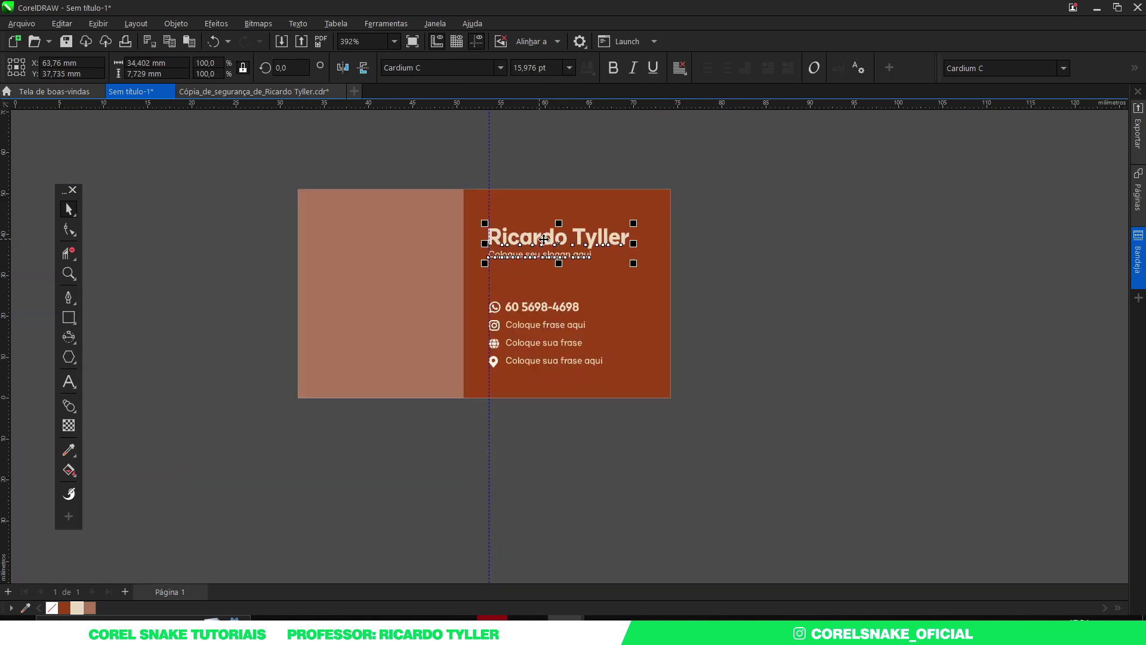
{"action": "scroll", "coordinate": [544, 240], "scroll_direction": "up", "scroll_amount": 1}
Step: Group all the card text and centre it vertically on the dark-red panel
{"action": "left_click_drag", "start_coordinate": [788, 147], "coordinate": [471, 374]}
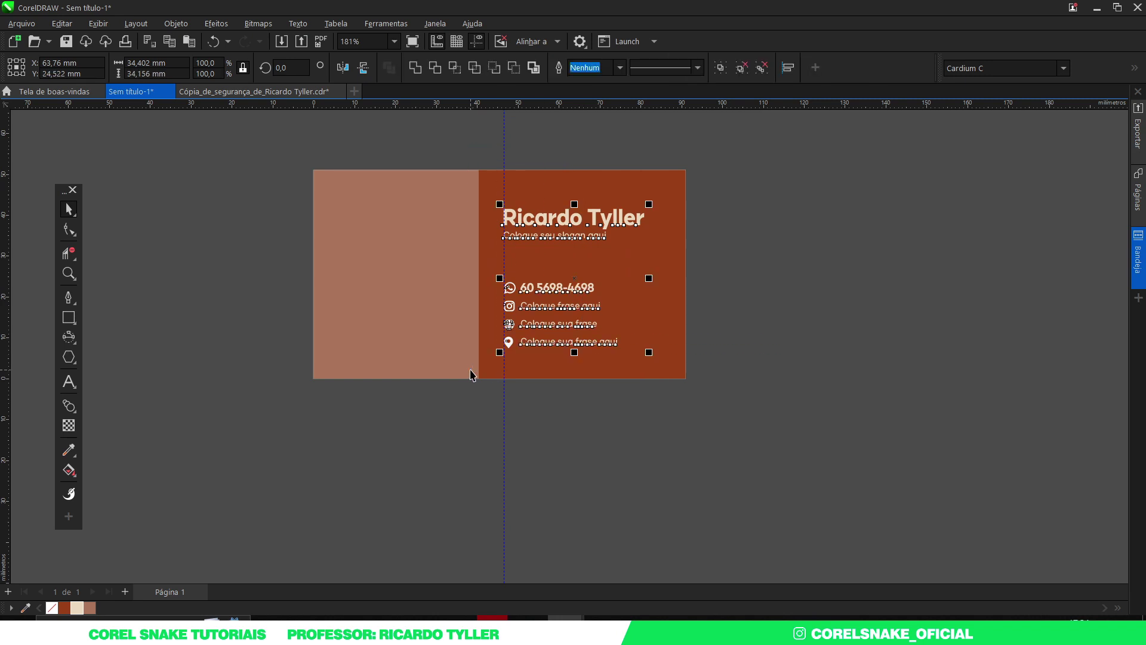
{"action": "key", "text": "ctrl+g"}
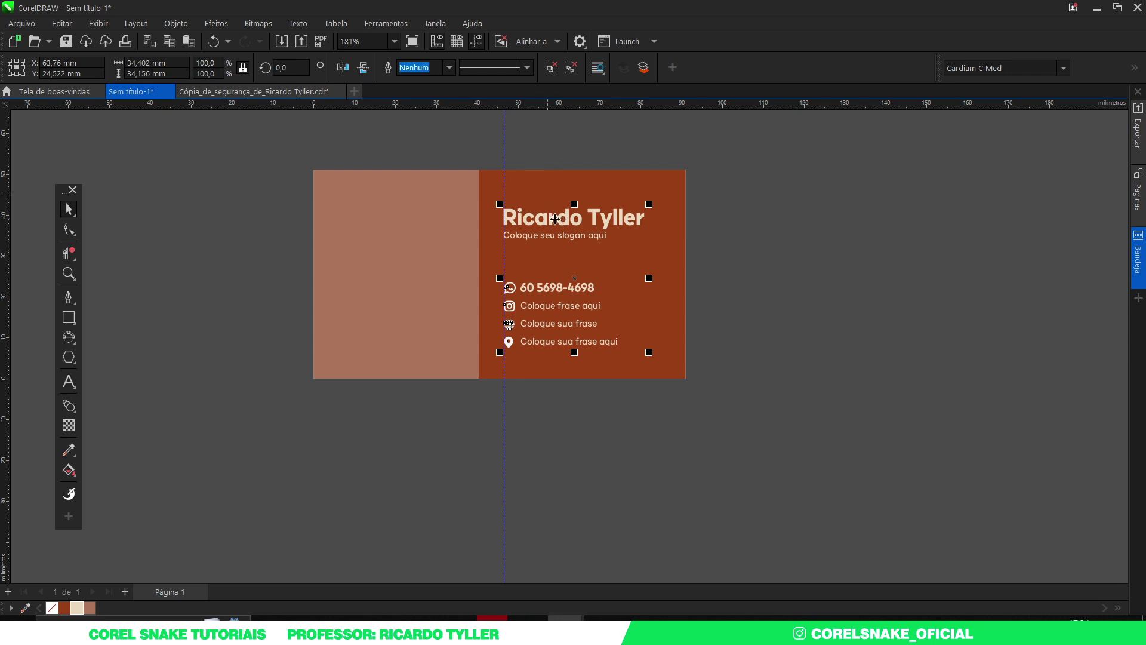
{"action": "left_click", "coordinate": [537, 187], "text": "shift"}
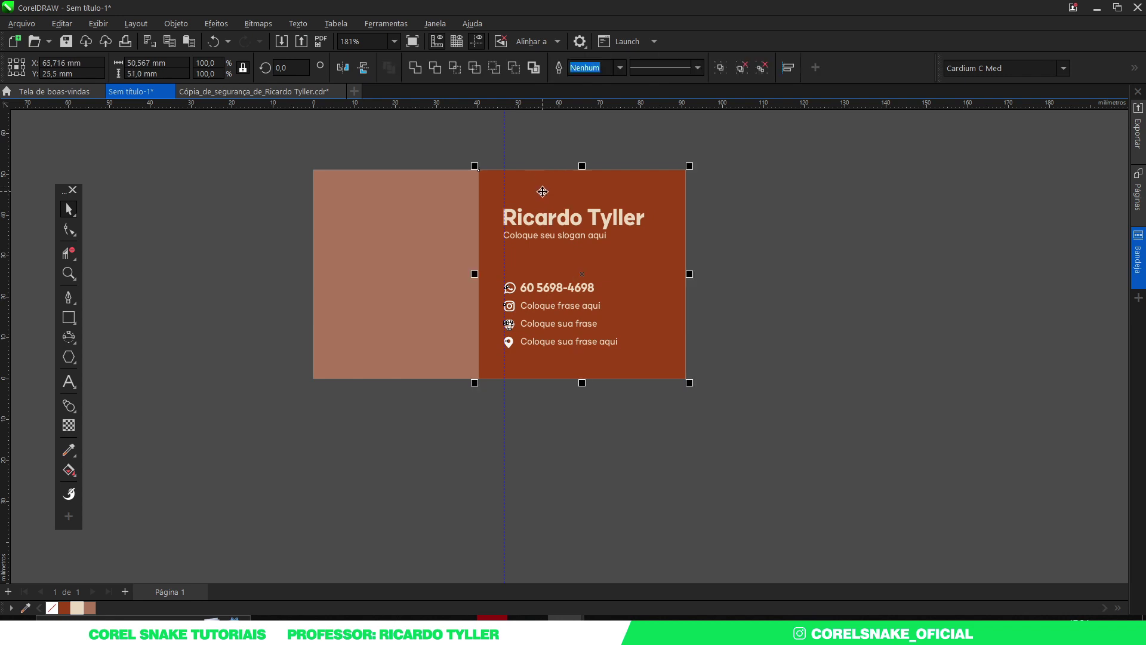
{"action": "key", "text": "c"}
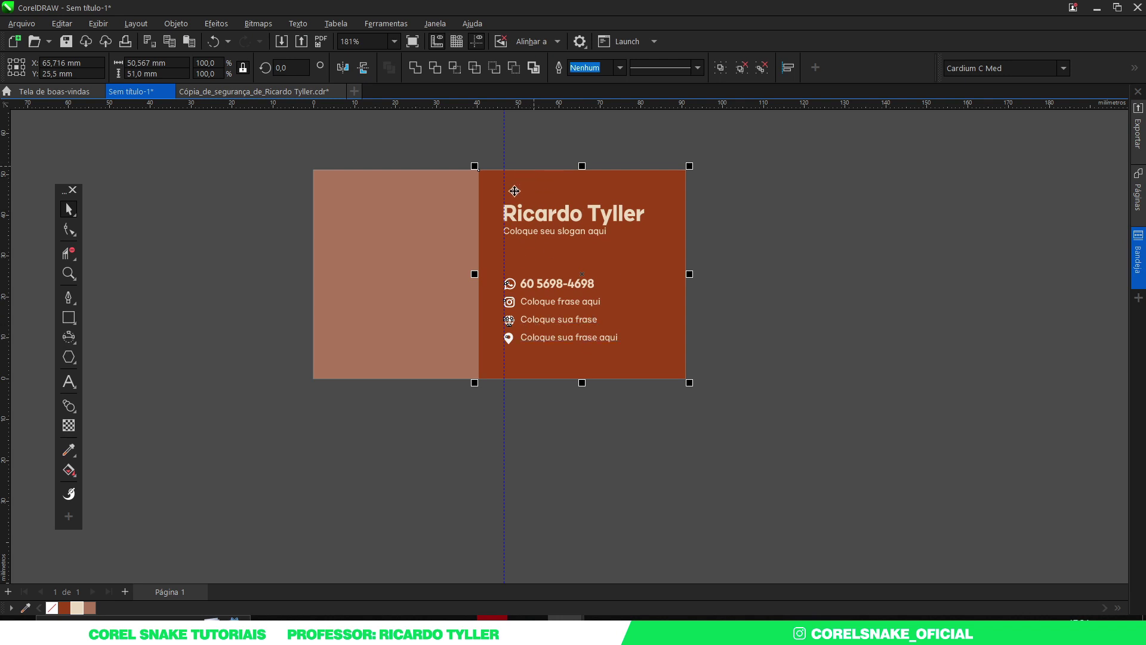
{"action": "left_click", "coordinate": [790, 333]}
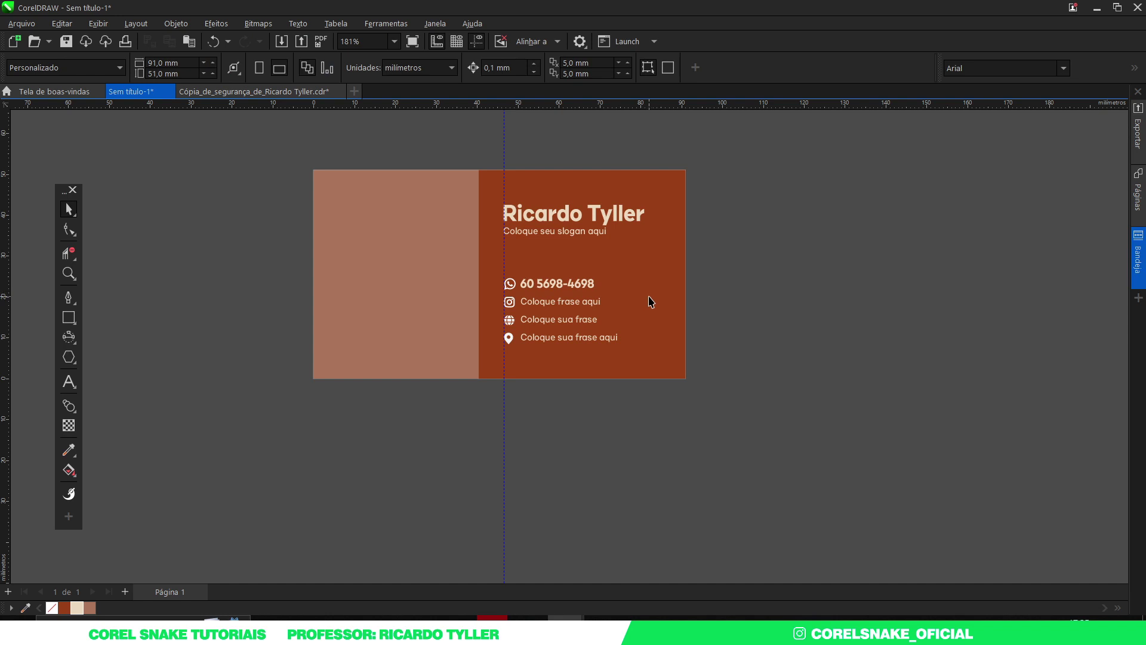
{"action": "left_click", "coordinate": [555, 299]}
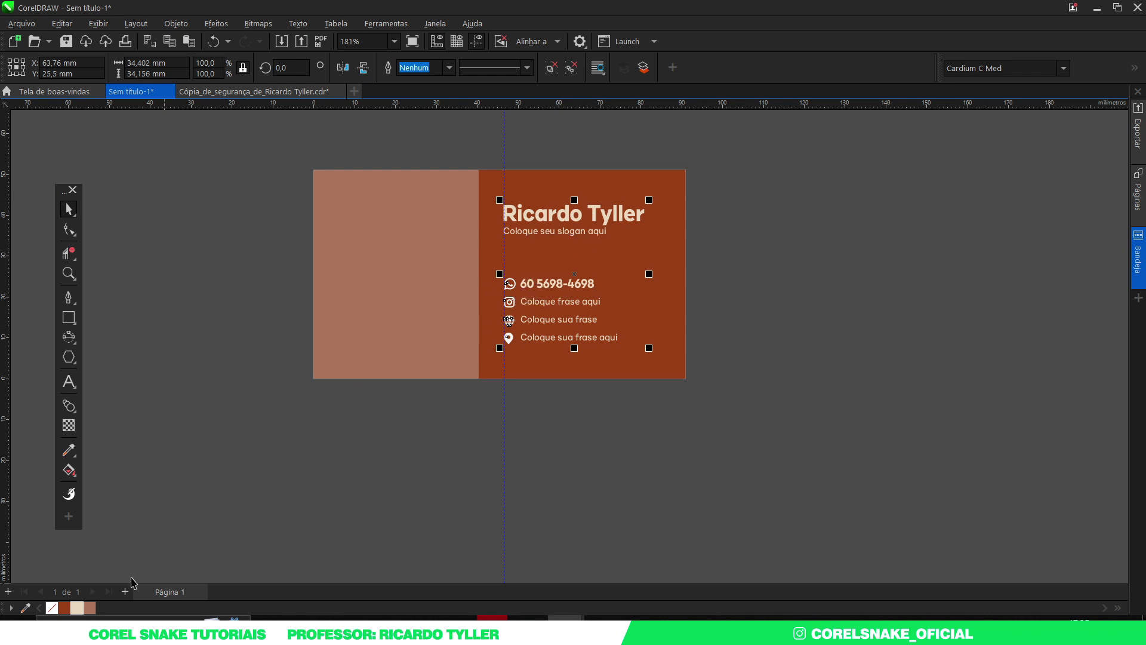
{"action": "left_click", "coordinate": [764, 261]}
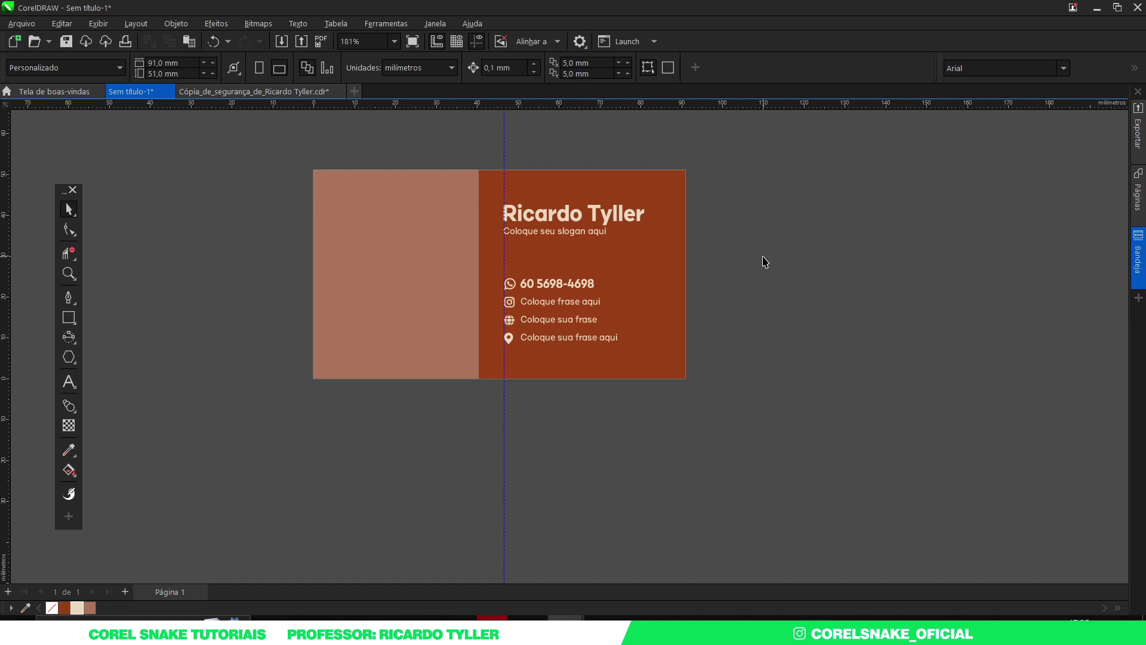
Step: On the logo sheet, enter the patterned panel's PowerClip and copy the black logo pattern
{"action": "left_click", "coordinate": [251, 92]}
{"action": "left_click", "coordinate": [655, 330]}
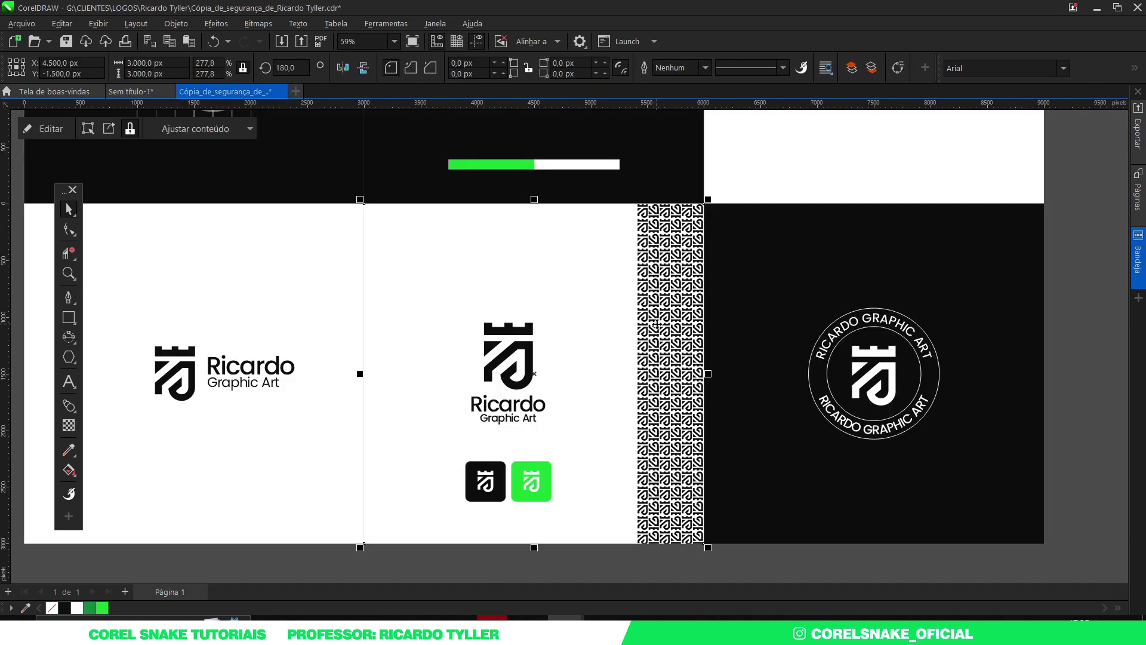
{"action": "scroll", "coordinate": [656, 325], "scroll_direction": "down", "scroll_amount": 2}
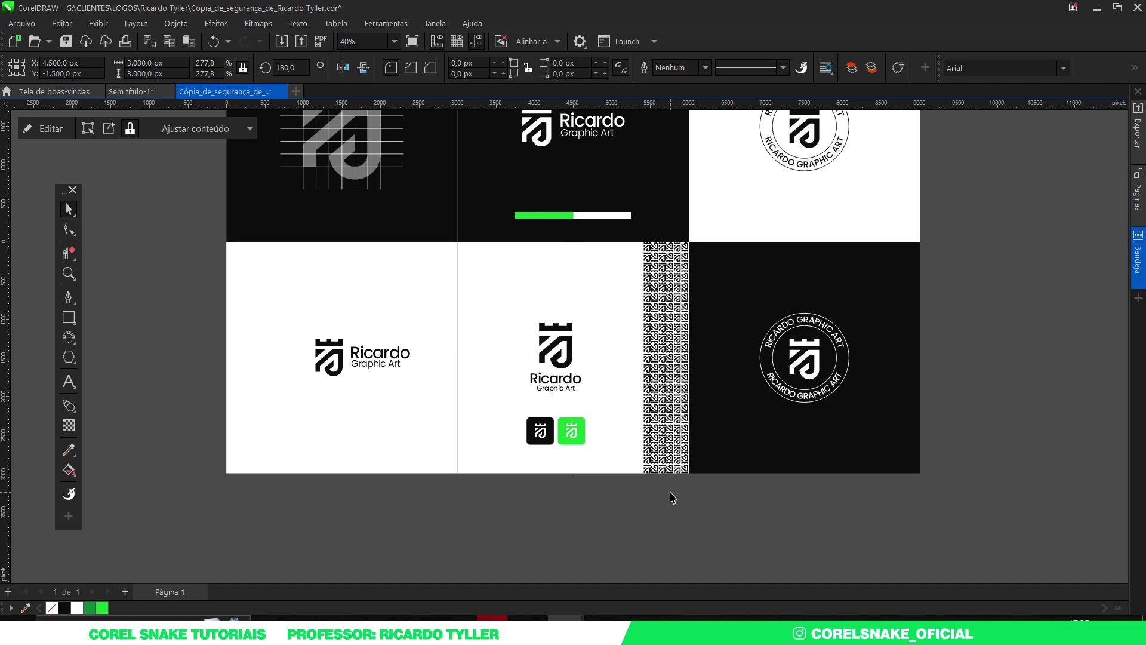
{"action": "left_click", "coordinate": [664, 403]}
{"action": "double_click", "coordinate": [669, 418]}
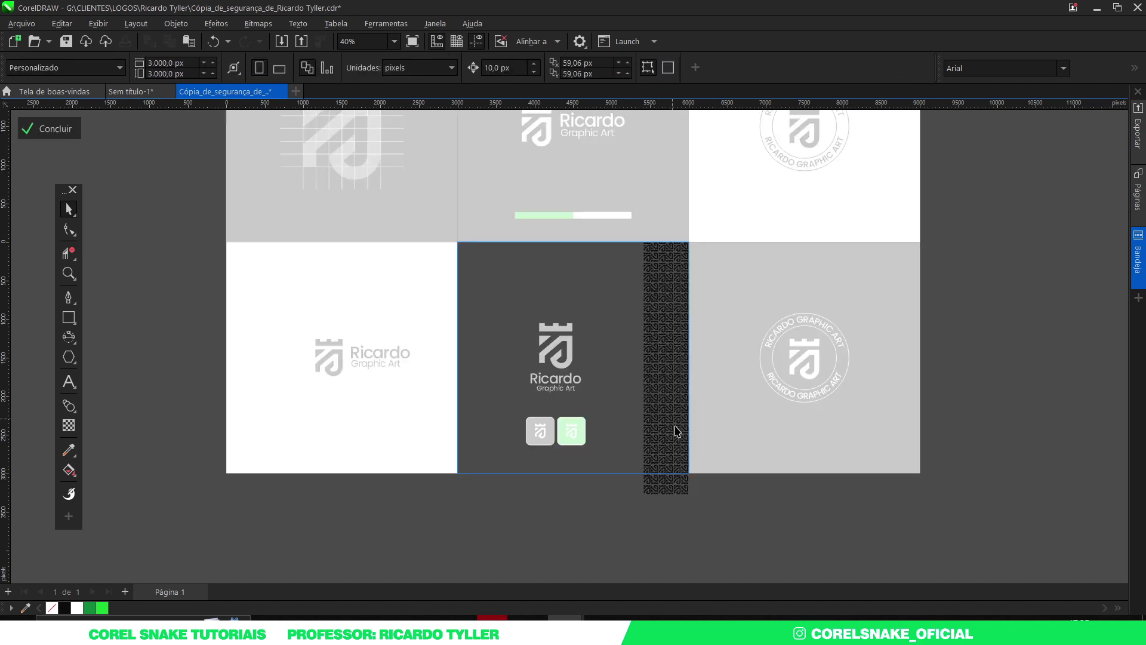
{"action": "left_click", "coordinate": [667, 409]}
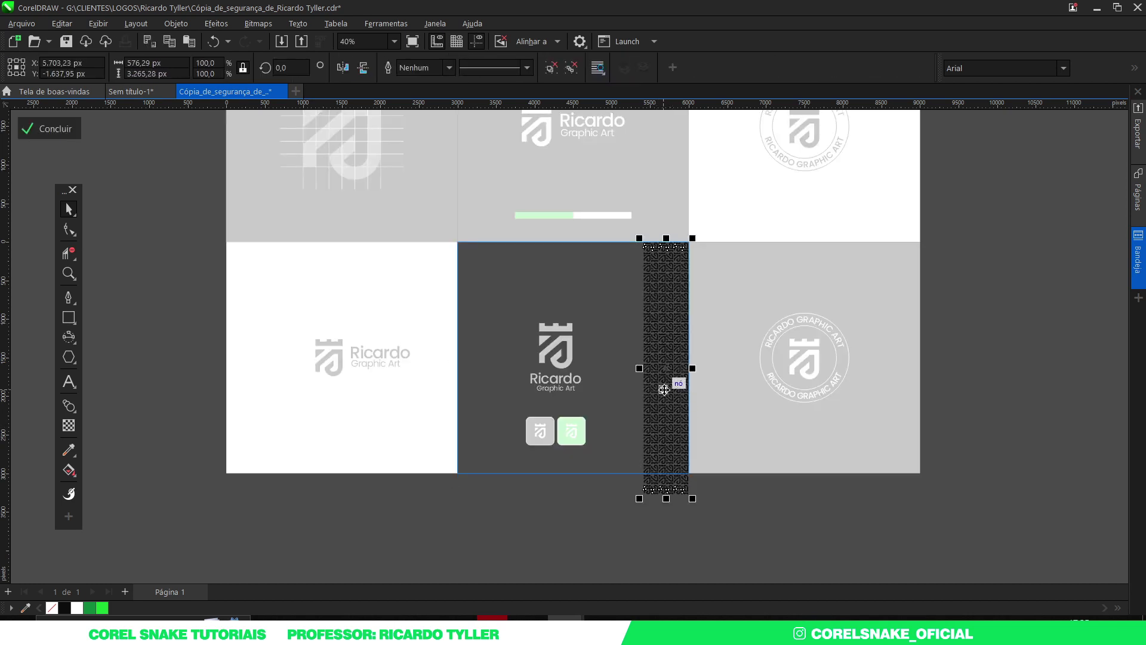
Step: Paste the pattern into Sem título-1, rotate it 270°, enlarge to ~111% and place it below the card
{"action": "left_click", "coordinate": [141, 92]}
{"action": "key", "text": "ctrl+v"}
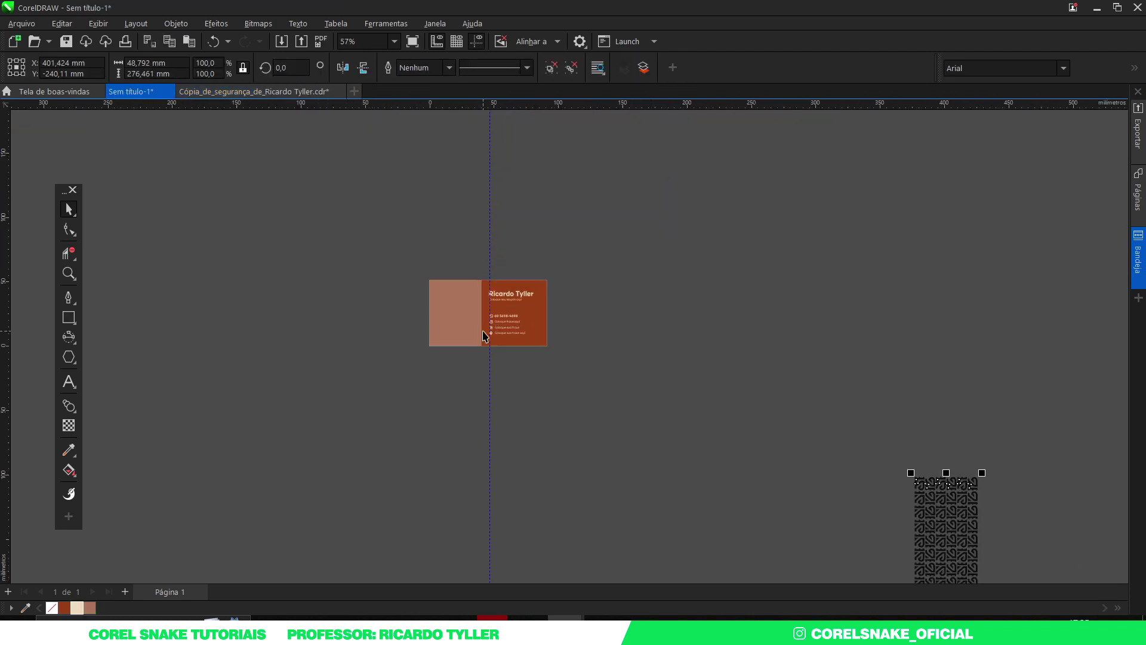
{"action": "left_click_drag", "start_coordinate": [792, 460], "coordinate": [543, 458]}
{"action": "left_click", "coordinate": [378, 274]}
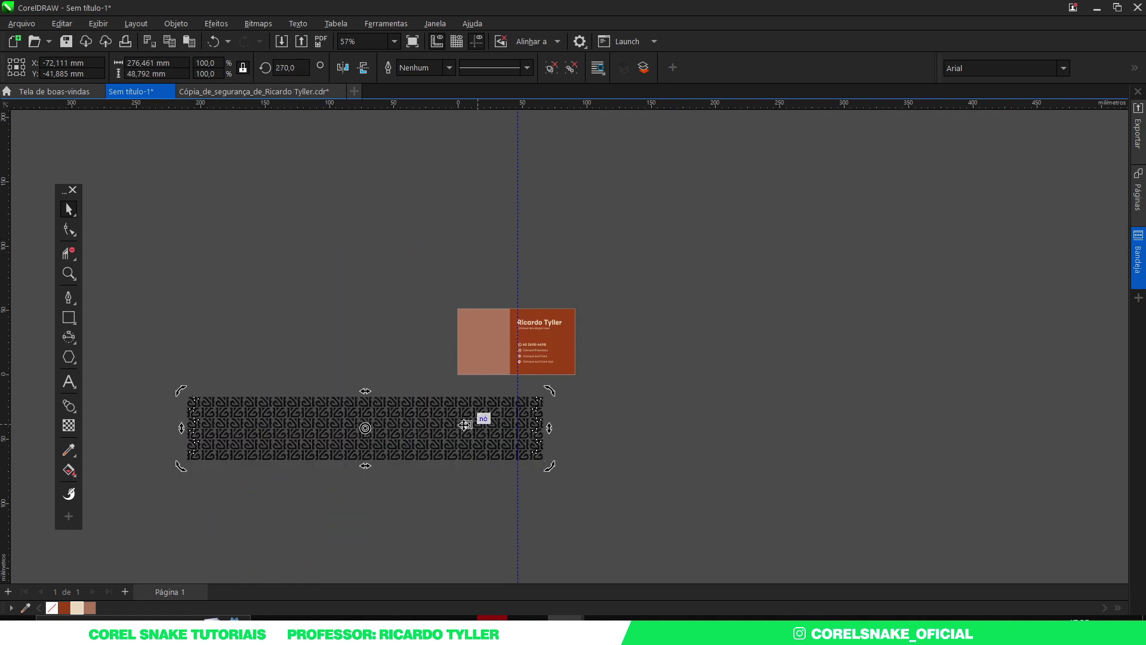
{"action": "left_click_drag", "start_coordinate": [429, 424], "coordinate": [502, 340]}
{"action": "scroll", "coordinate": [485, 343], "scroll_direction": "up", "scroll_amount": 4}
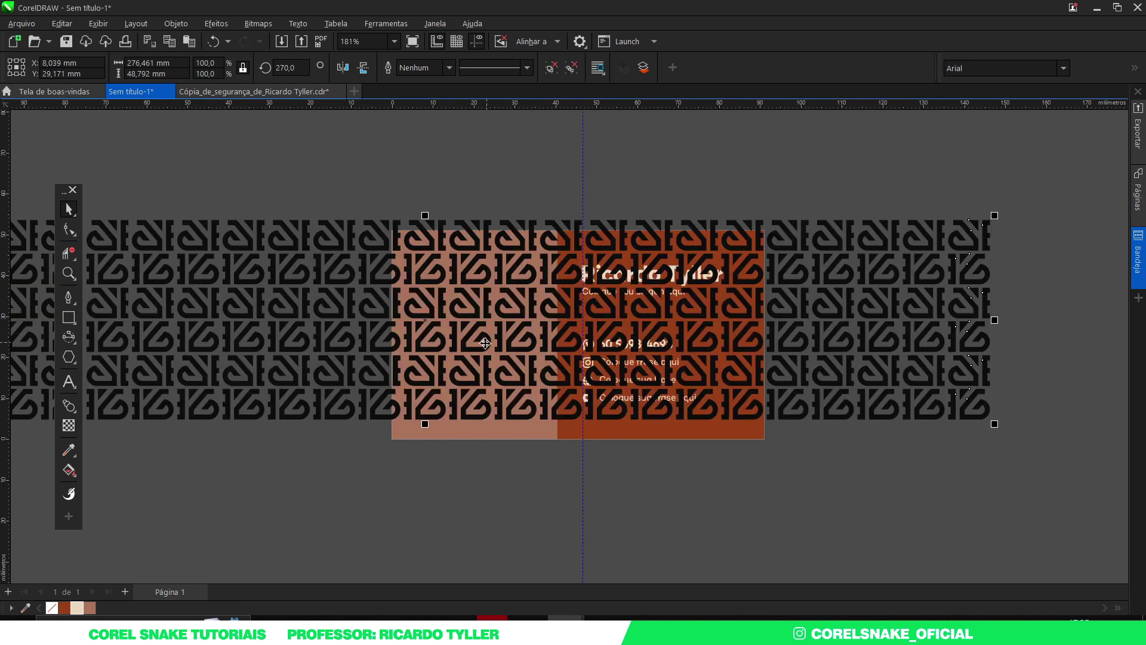
{"action": "scroll", "coordinate": [485, 343], "scroll_direction": "down", "scroll_amount": 2}
{"action": "left_click_drag", "start_coordinate": [831, 400], "coordinate": [909, 451]}
{"action": "left_click_drag", "start_coordinate": [780, 325], "coordinate": [788, 480]}
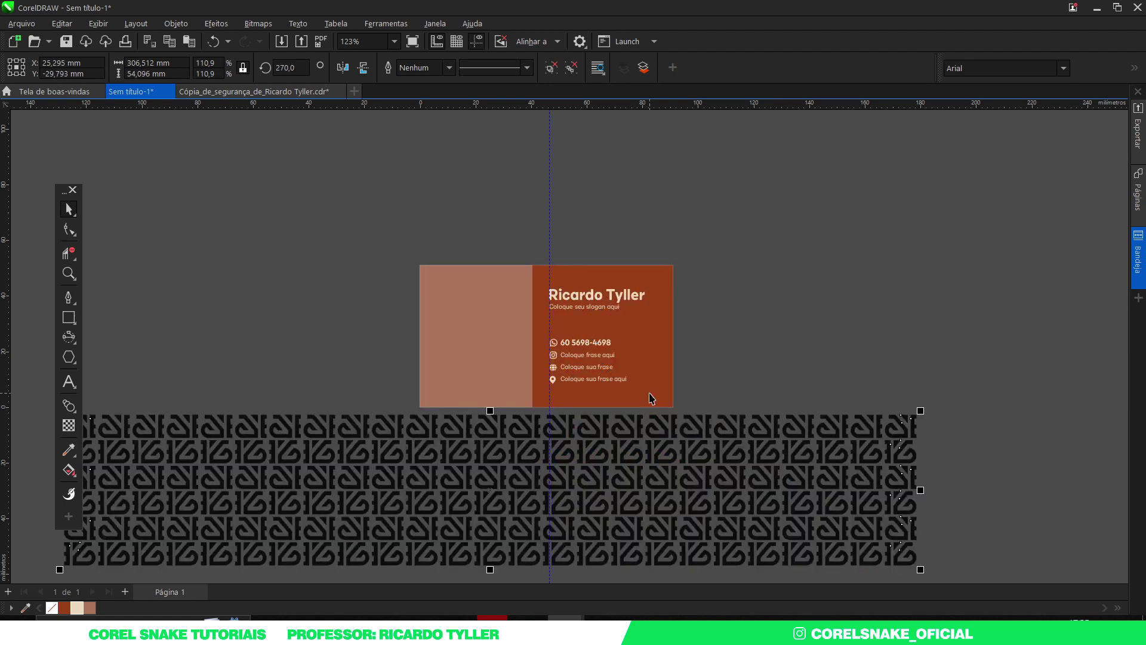
Step: Clip the pattern into the card's left panel, then undo the clipping
{"action": "left_click", "coordinate": [463, 317]}
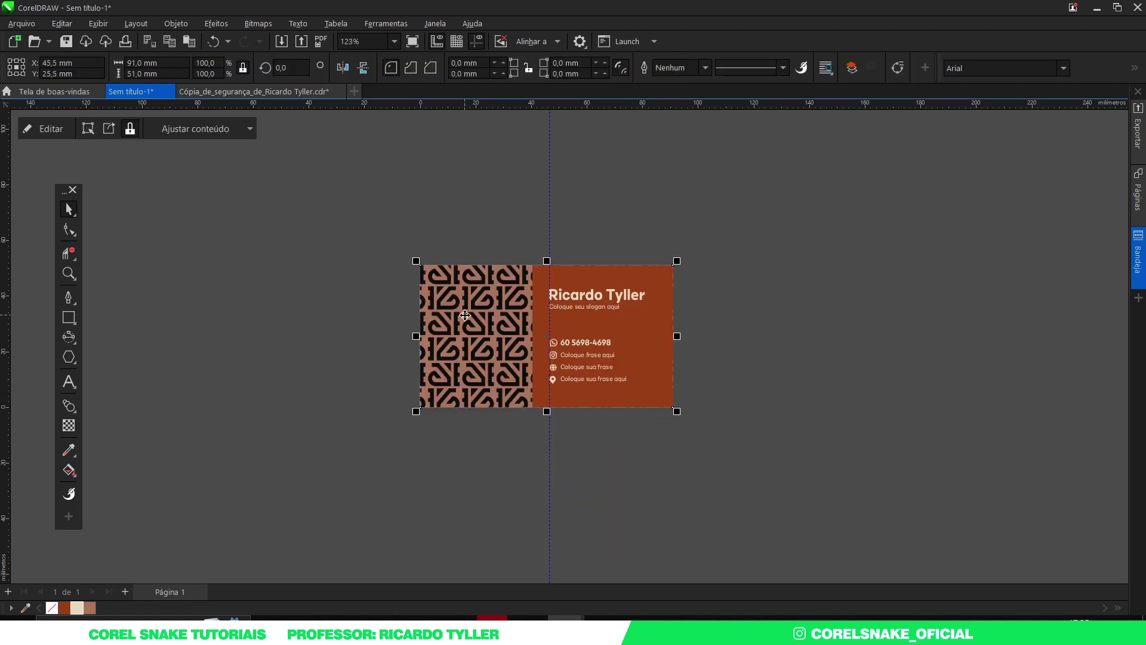
{"action": "key", "text": "ctrl+z"}
{"action": "scroll", "coordinate": [506, 354], "scroll_direction": "down", "scroll_amount": 3}
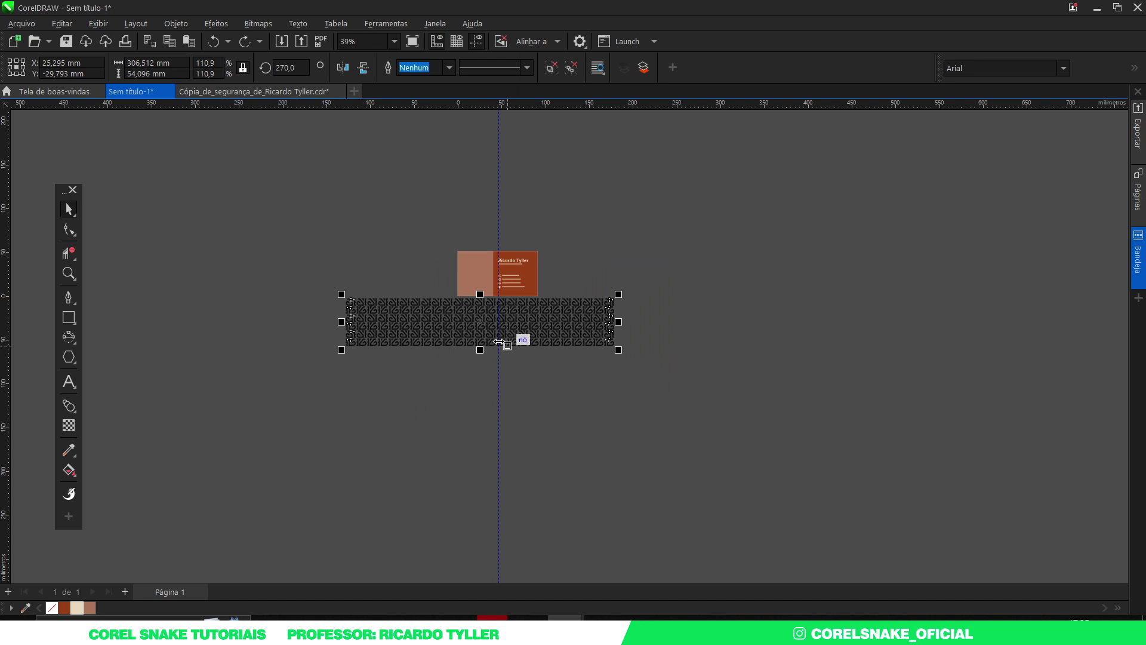
{"action": "scroll", "coordinate": [465, 281], "scroll_direction": "up", "scroll_amount": 2}
{"action": "scroll", "coordinate": [463, 279], "scroll_direction": "up", "scroll_amount": 2}
Step: Mirror a copy of the pattern strip below the original and butt the two strips together
{"action": "left_click_drag", "start_coordinate": [454, 230], "coordinate": [467, 410]}
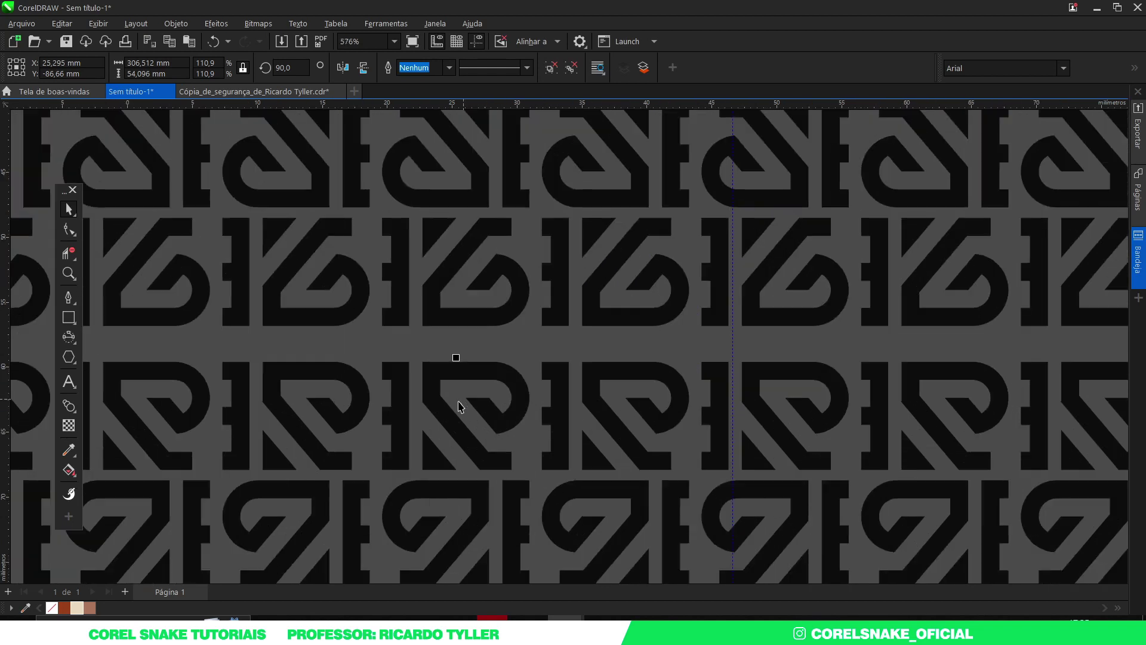
{"action": "scroll", "coordinate": [467, 409], "scroll_direction": "up", "scroll_amount": 4}
{"action": "left_click_drag", "start_coordinate": [438, 382], "coordinate": [481, 358]}
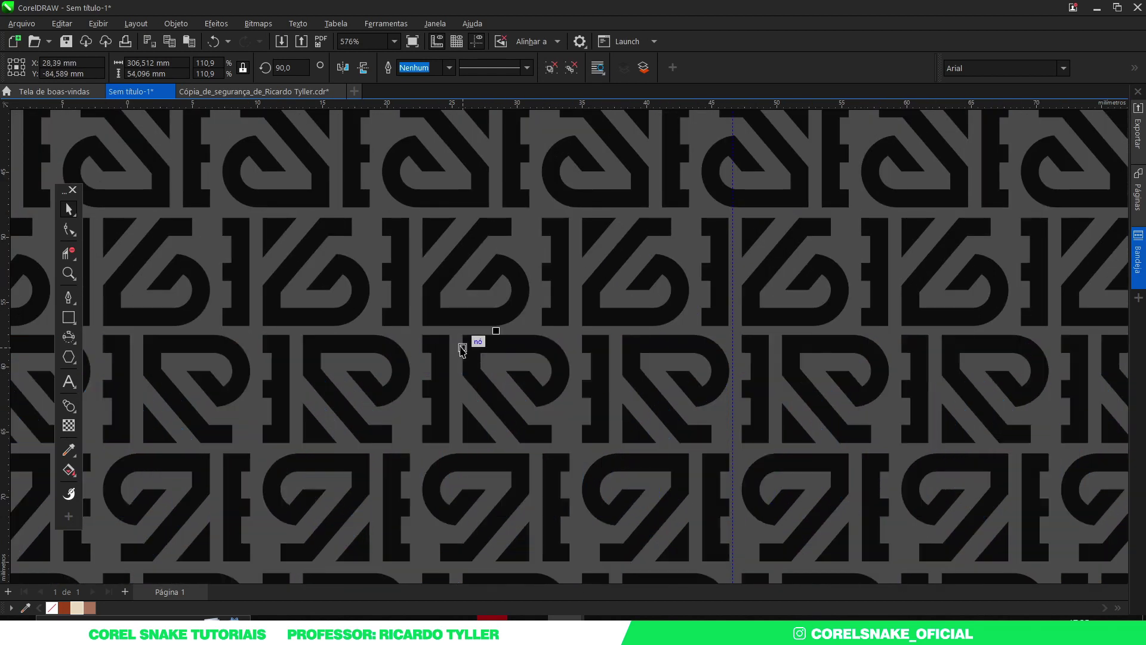
{"action": "scroll", "coordinate": [470, 336], "scroll_direction": "down", "scroll_amount": 10}
Step: Fill both strips with the cream colour and shrink the block to about 218.4 × 76.8 mm
{"action": "left_click_drag", "start_coordinate": [888, 505], "coordinate": [145, 238]}
{"action": "left_click_drag", "start_coordinate": [320, 322], "coordinate": [320, 357]}
{"action": "left_click", "coordinate": [79, 607]}
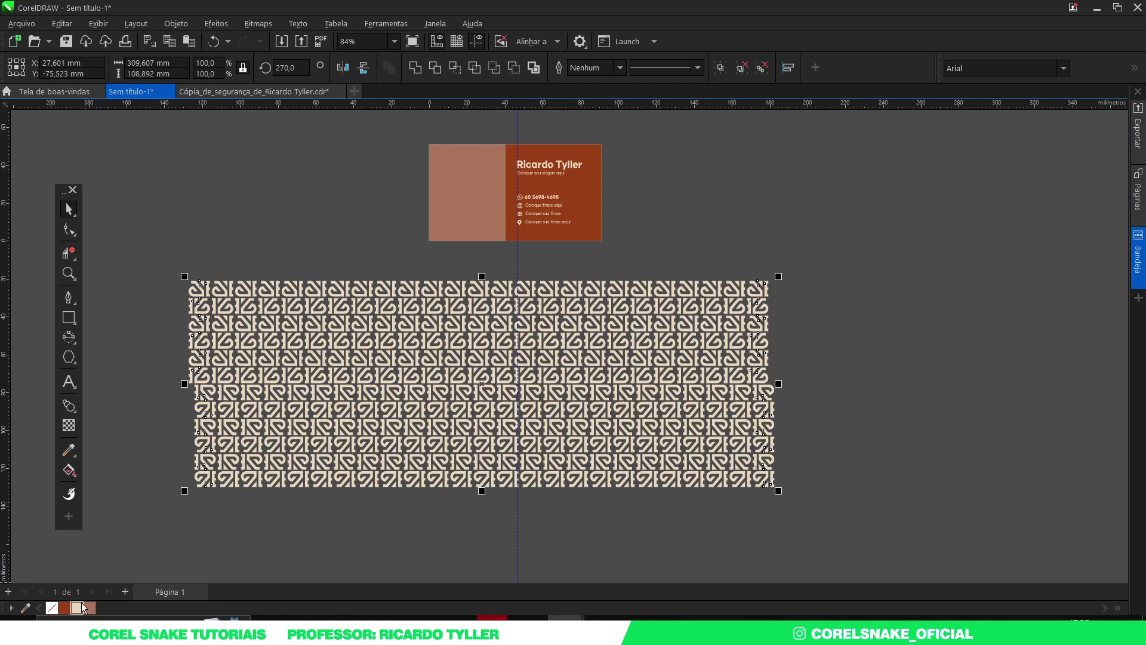
{"action": "left_click_drag", "start_coordinate": [778, 276], "coordinate": [732, 313]}
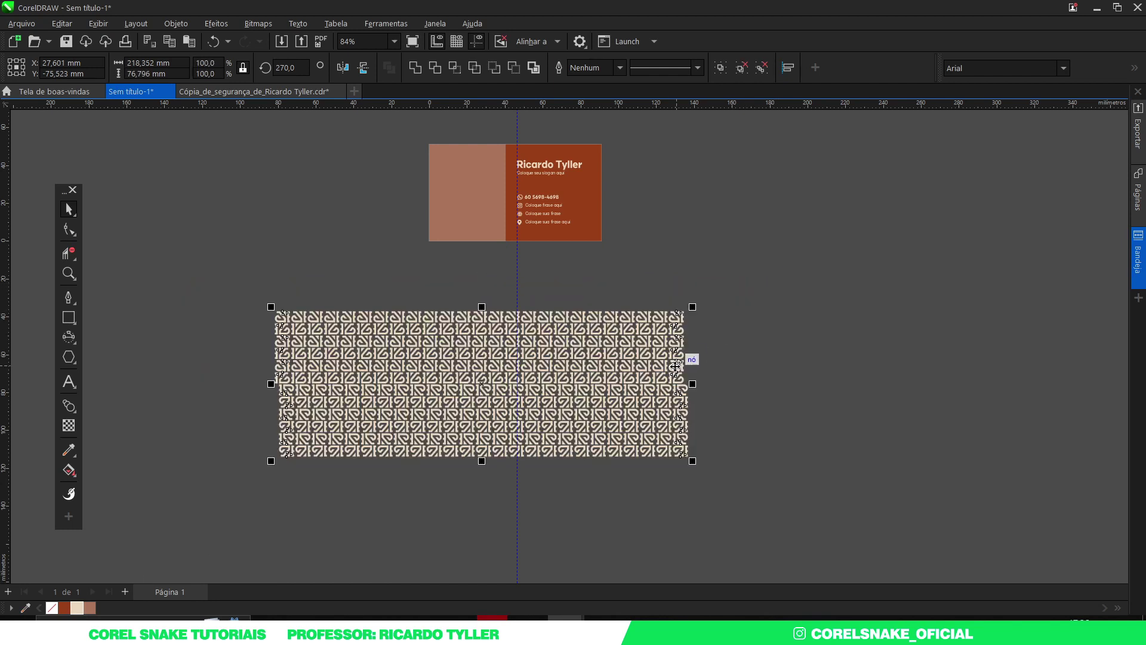
Step: Nudge the mirrored pattern rows left in two moves so they line up with the original strip
{"action": "left_click", "coordinate": [314, 480]}
{"action": "scroll", "coordinate": [314, 388], "scroll_direction": "up", "scroll_amount": 4}
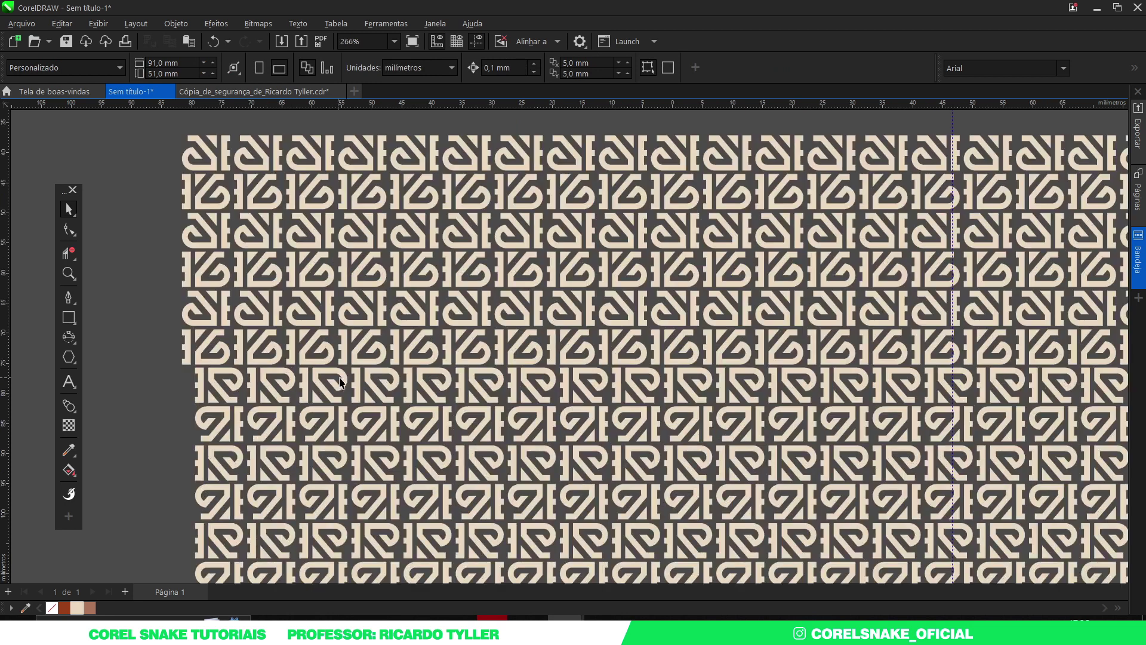
{"action": "scroll", "coordinate": [313, 371], "scroll_direction": "up", "scroll_amount": 2}
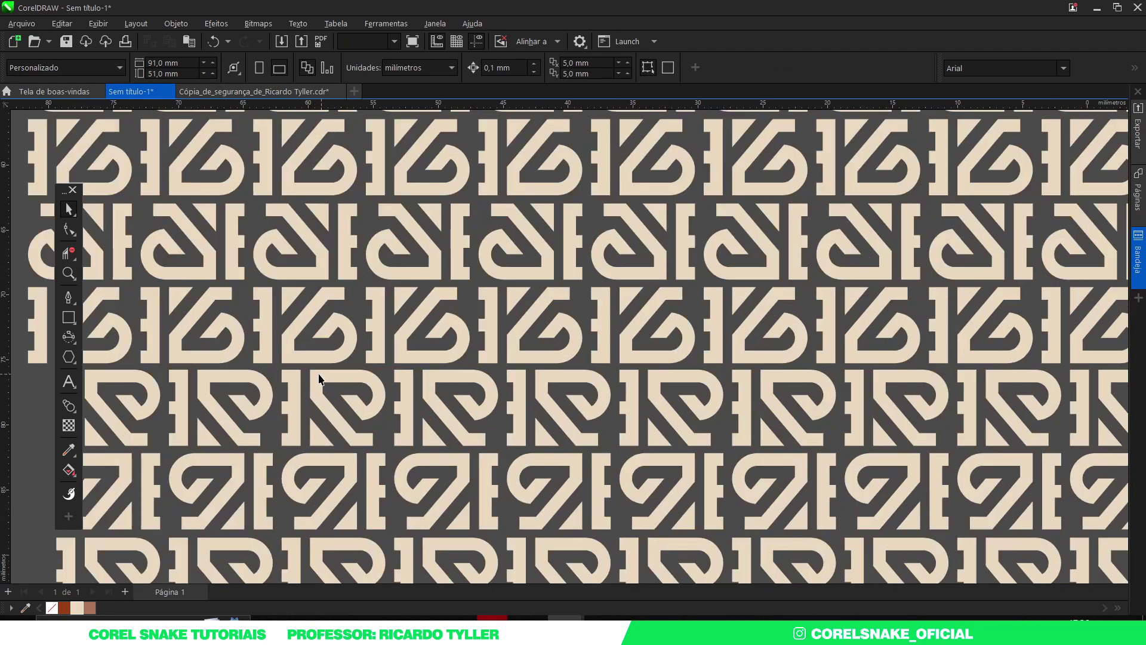
{"action": "left_click", "coordinate": [320, 379]}
{"action": "scroll", "coordinate": [321, 376], "scroll_direction": "down", "scroll_amount": 1}
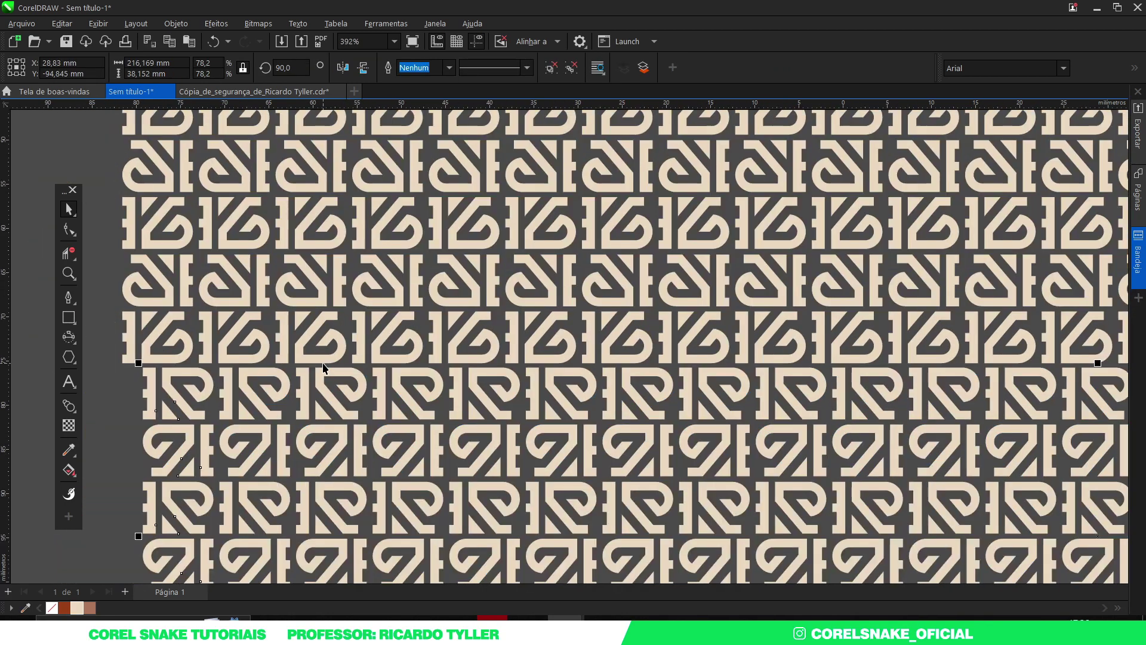
{"action": "scroll", "coordinate": [322, 364], "scroll_direction": "down", "scroll_amount": 1}
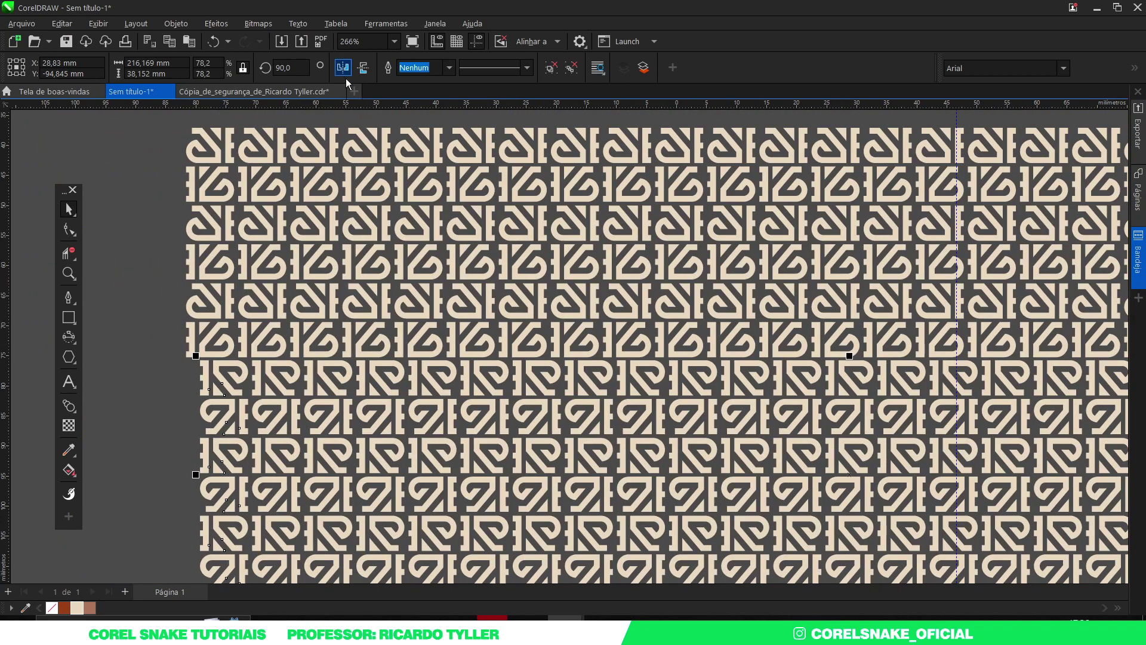
{"action": "scroll", "coordinate": [288, 370], "scroll_direction": "up", "scroll_amount": 1}
{"action": "left_click_drag", "start_coordinate": [301, 350], "coordinate": [279, 351]}
{"action": "scroll", "coordinate": [308, 347], "scroll_direction": "down", "scroll_amount": 3}
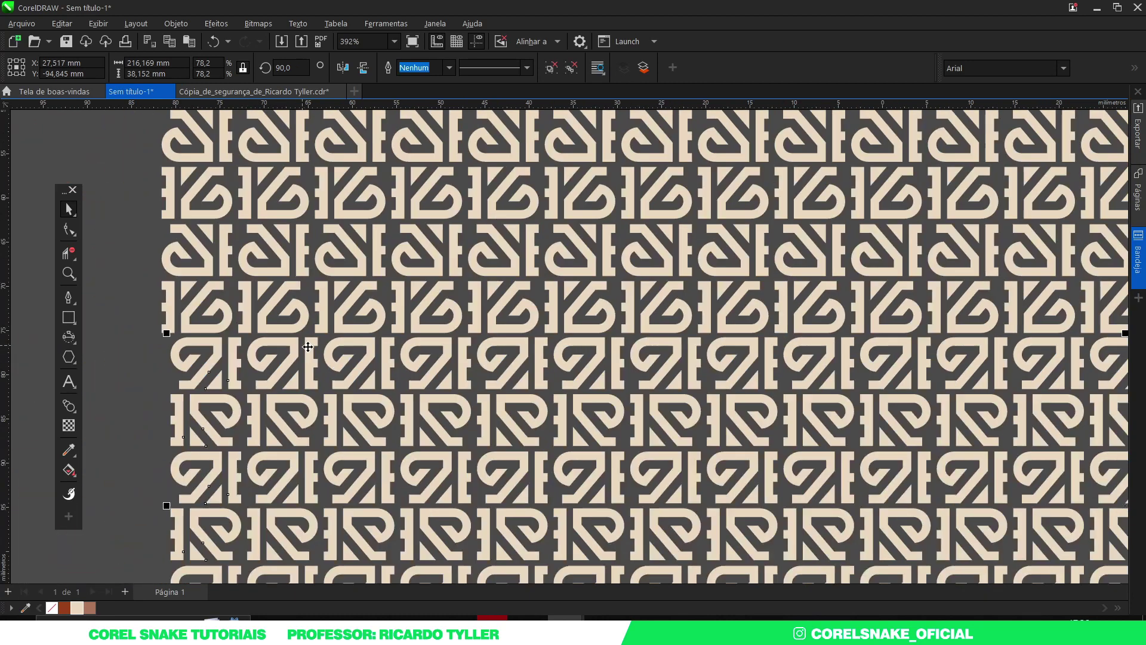
{"action": "scroll", "coordinate": [312, 344], "scroll_direction": "up", "scroll_amount": 3}
{"action": "left_click_drag", "start_coordinate": [314, 348], "coordinate": [308, 352]}
{"action": "scroll", "coordinate": [312, 351], "scroll_direction": "down", "scroll_amount": 3}
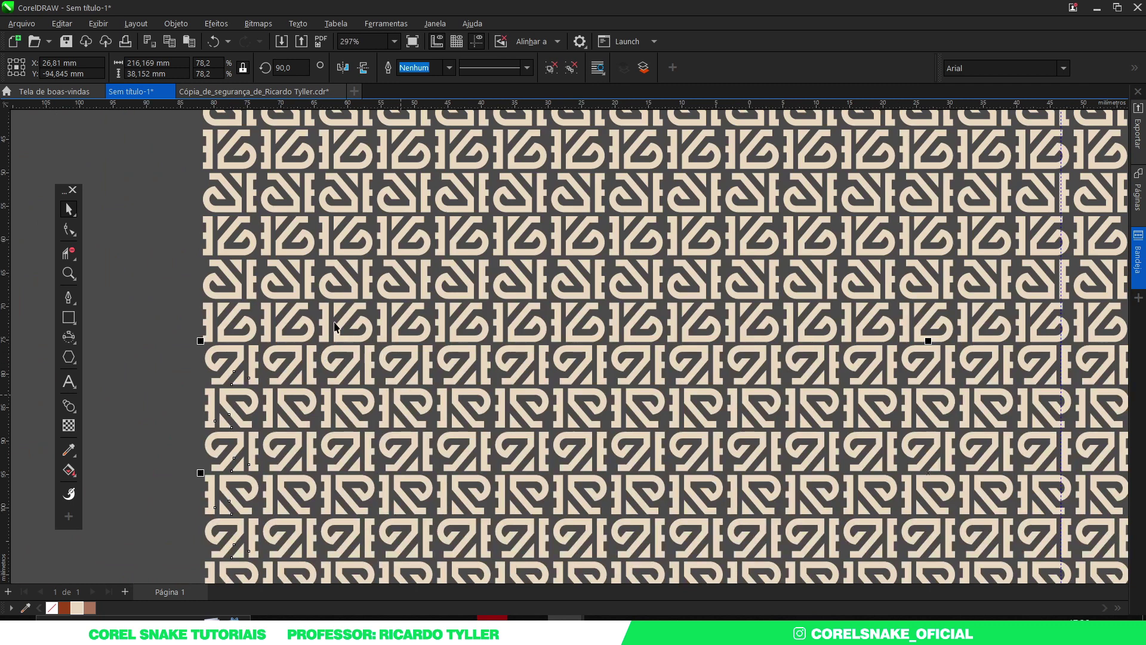
{"action": "scroll", "coordinate": [337, 327], "scroll_direction": "down", "scroll_amount": 3}
Step: Nudge one stray row into line and select the whole 216.3 × 76.8 mm pattern block
{"action": "left_click", "coordinate": [883, 475]}
{"action": "scroll", "coordinate": [625, 363], "scroll_direction": "up", "scroll_amount": 1}
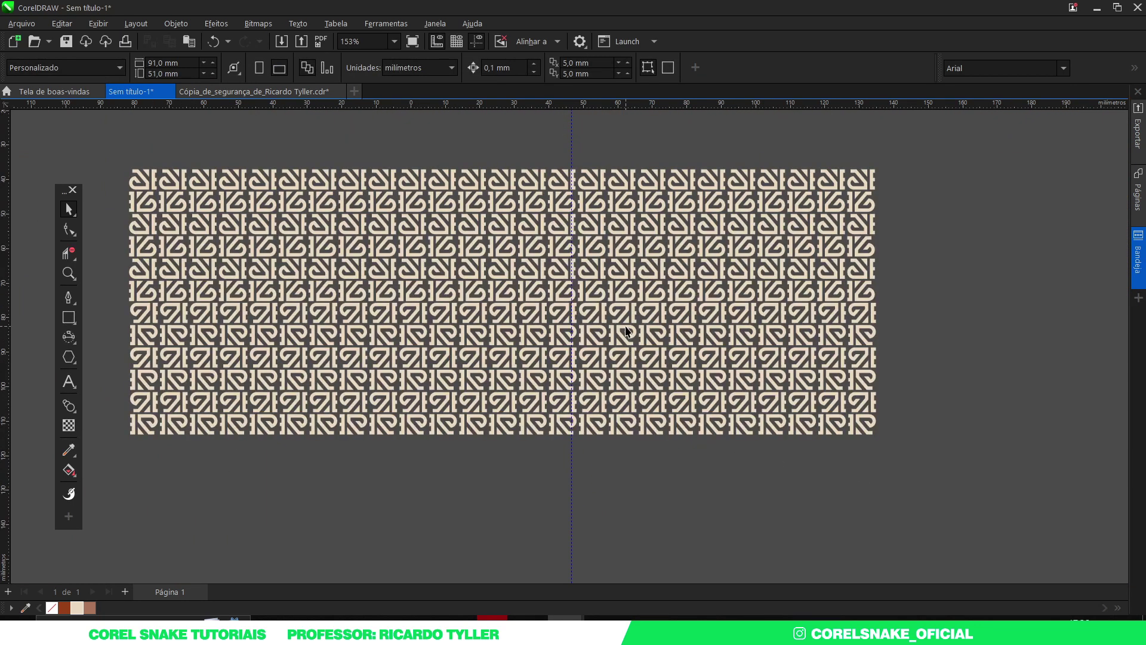
{"action": "scroll", "coordinate": [624, 319], "scroll_direction": "up", "scroll_amount": 5}
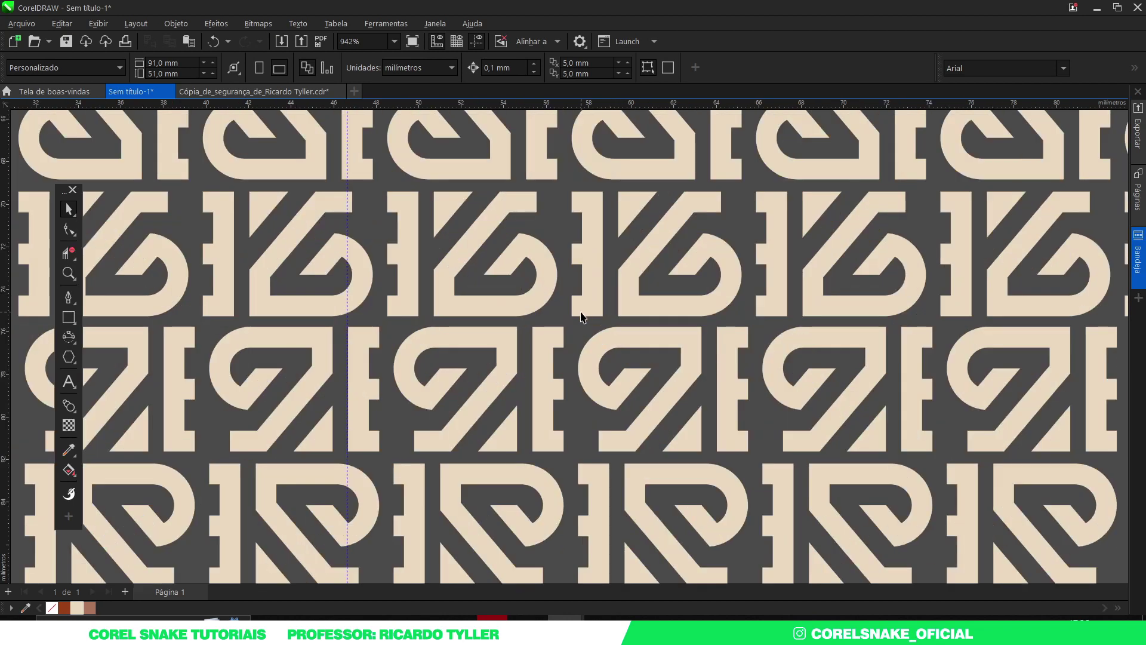
{"action": "scroll", "coordinate": [544, 340], "scroll_direction": "up", "scroll_amount": 3}
{"action": "left_click", "coordinate": [545, 327]}
{"action": "left_click_drag", "start_coordinate": [545, 328], "coordinate": [535, 328]}
{"action": "scroll", "coordinate": [531, 328], "scroll_direction": "down", "scroll_amount": 9}
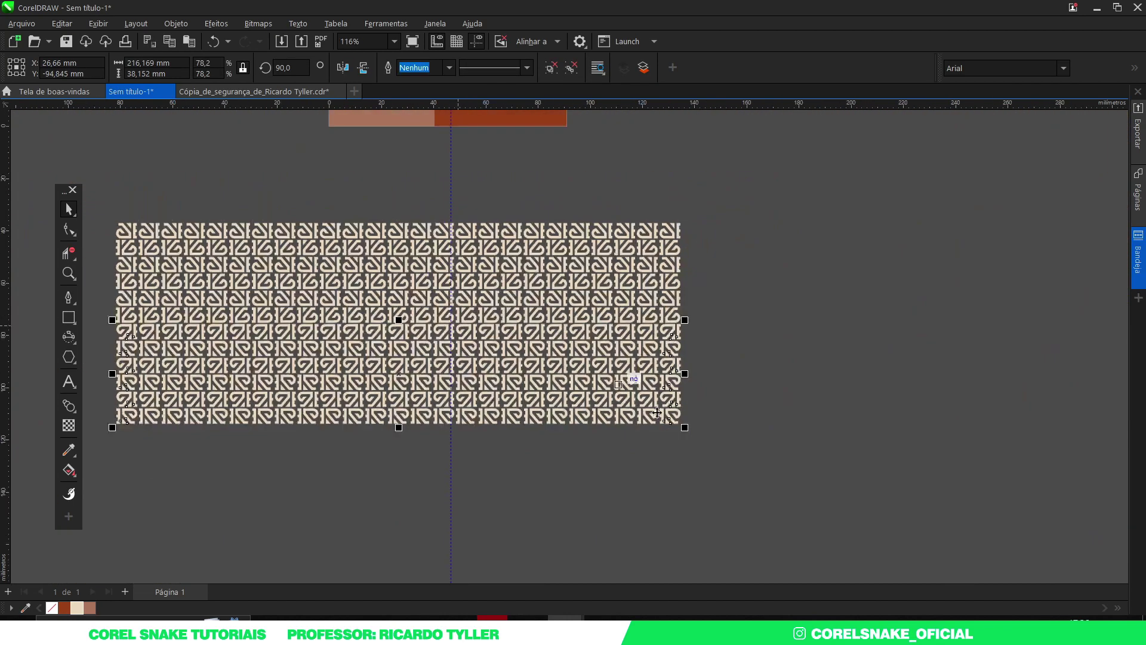
{"action": "left_click_drag", "start_coordinate": [794, 495], "coordinate": [111, 203]}
{"action": "scroll", "coordinate": [377, 360], "scroll_direction": "down", "scroll_amount": 4}
{"action": "scroll", "coordinate": [377, 360], "scroll_direction": "up", "scroll_amount": 3}
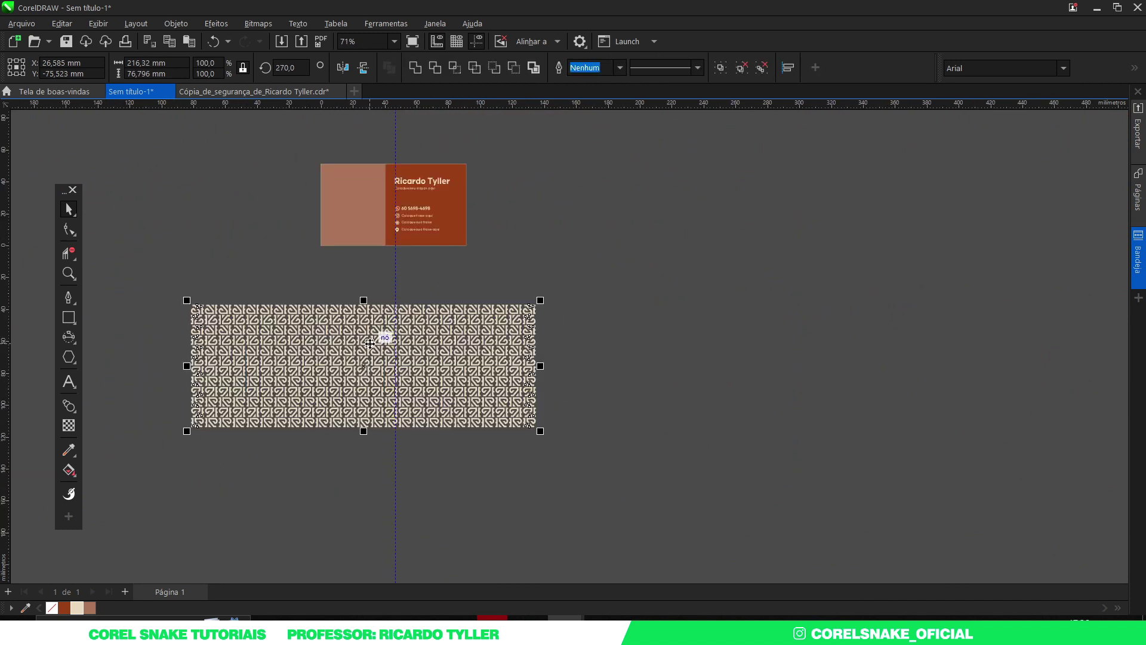
Step: Group the cream pattern, clip it inside the terracotta left panel, and return to the logo board
{"action": "key", "text": "ctrl+g"}
{"action": "scroll", "coordinate": [384, 332], "scroll_direction": "up", "scroll_amount": 2}
{"action": "scroll", "coordinate": [358, 282], "scroll_direction": "down", "scroll_amount": 2}
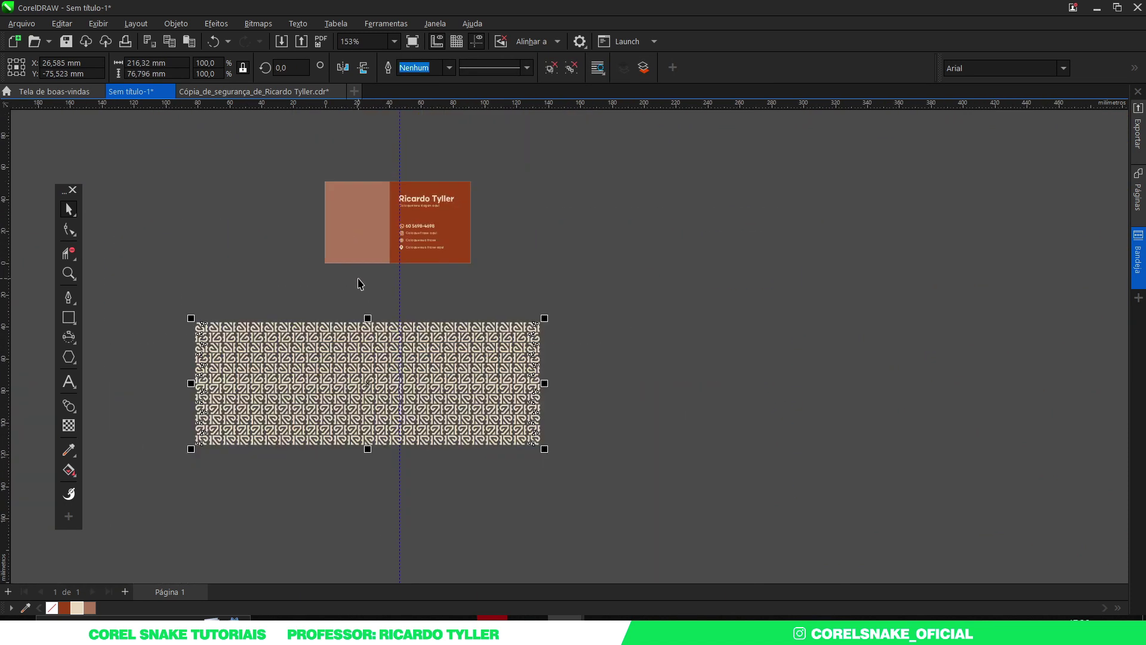
{"action": "right_click", "coordinate": [371, 348]}
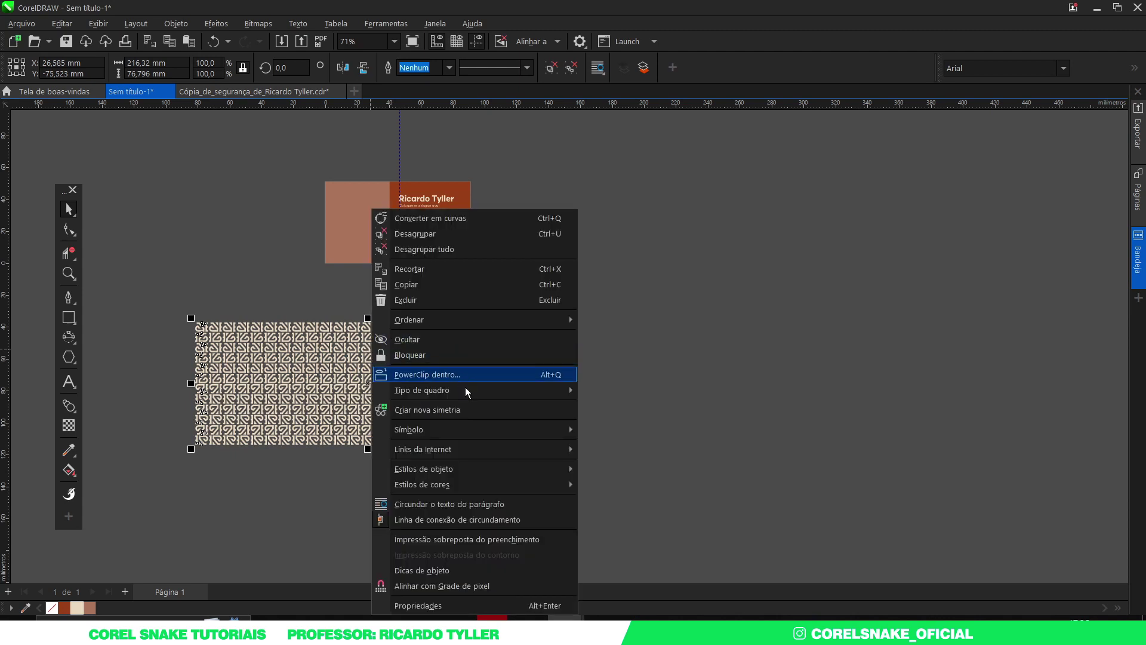
{"action": "left_click", "coordinate": [438, 374]}
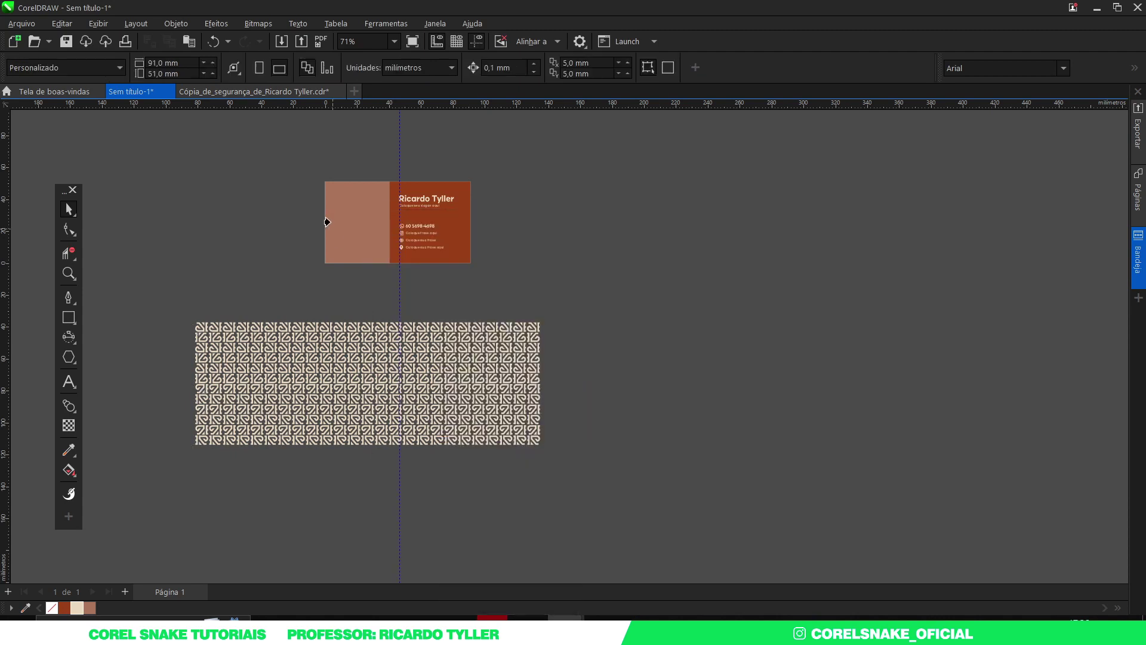
{"action": "left_click", "coordinate": [341, 215]}
{"action": "scroll", "coordinate": [330, 189], "scroll_direction": "up", "scroll_amount": 3}
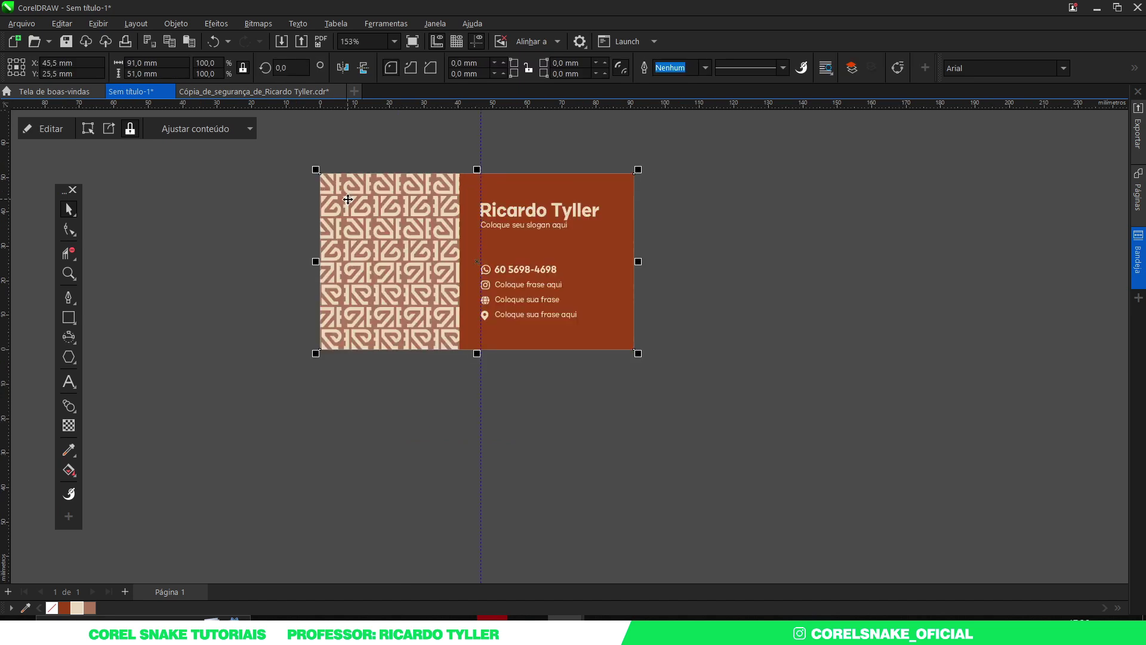
{"action": "scroll", "coordinate": [349, 200], "scroll_direction": "up", "scroll_amount": 1}
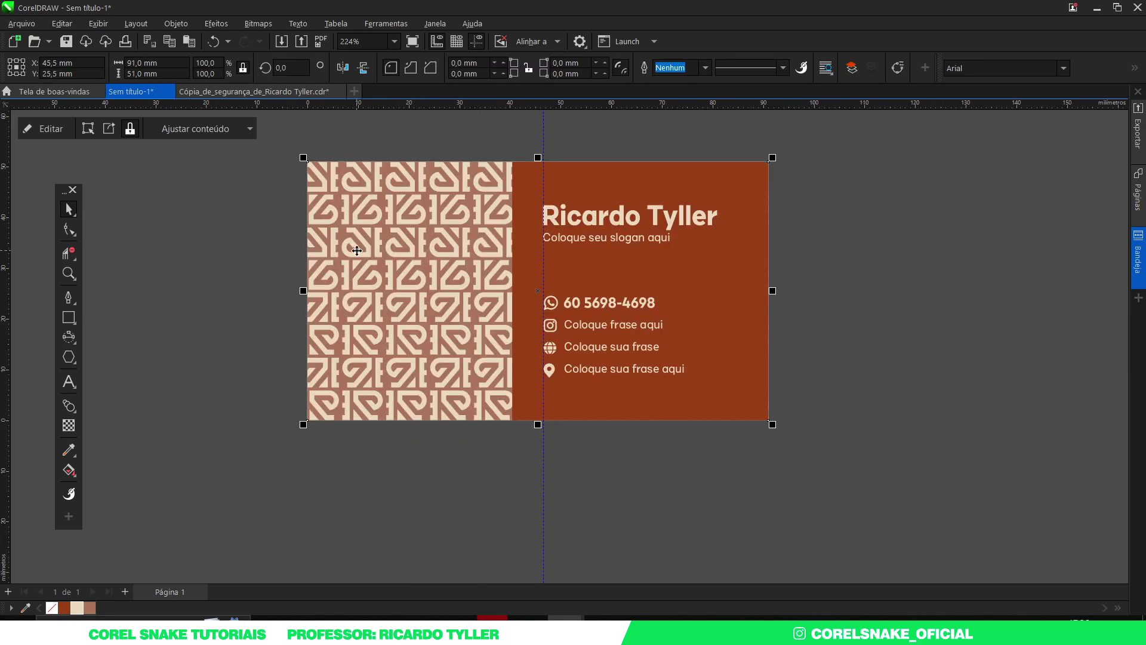
{"action": "scroll", "coordinate": [411, 328], "scroll_direction": "down", "scroll_amount": 1}
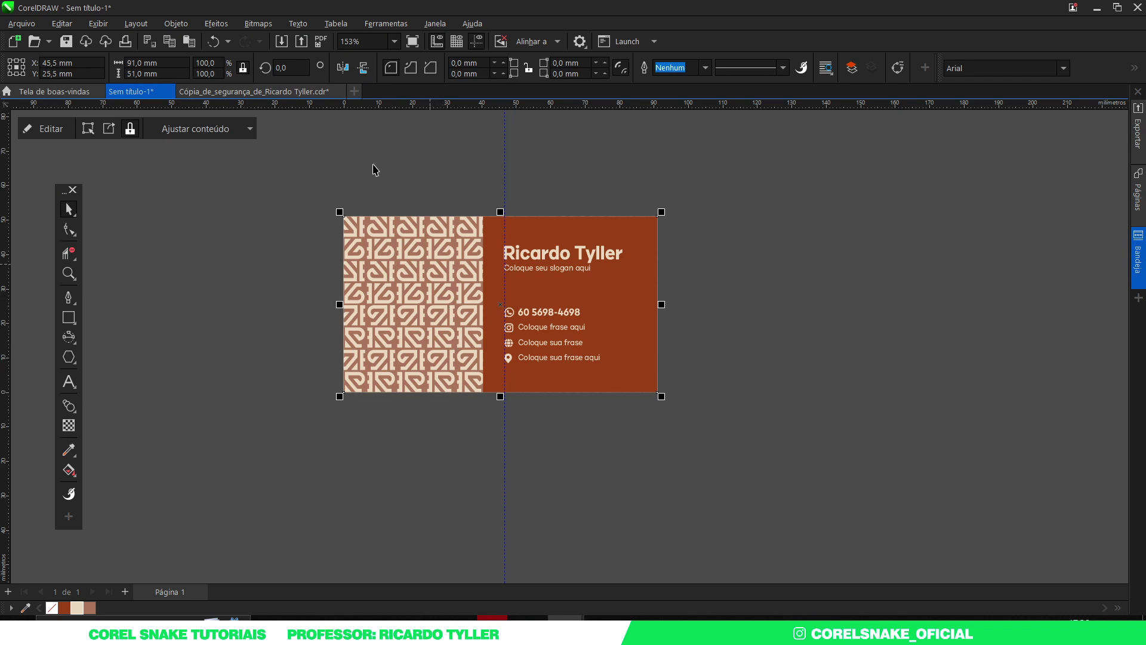
{"action": "left_click", "coordinate": [265, 91]}
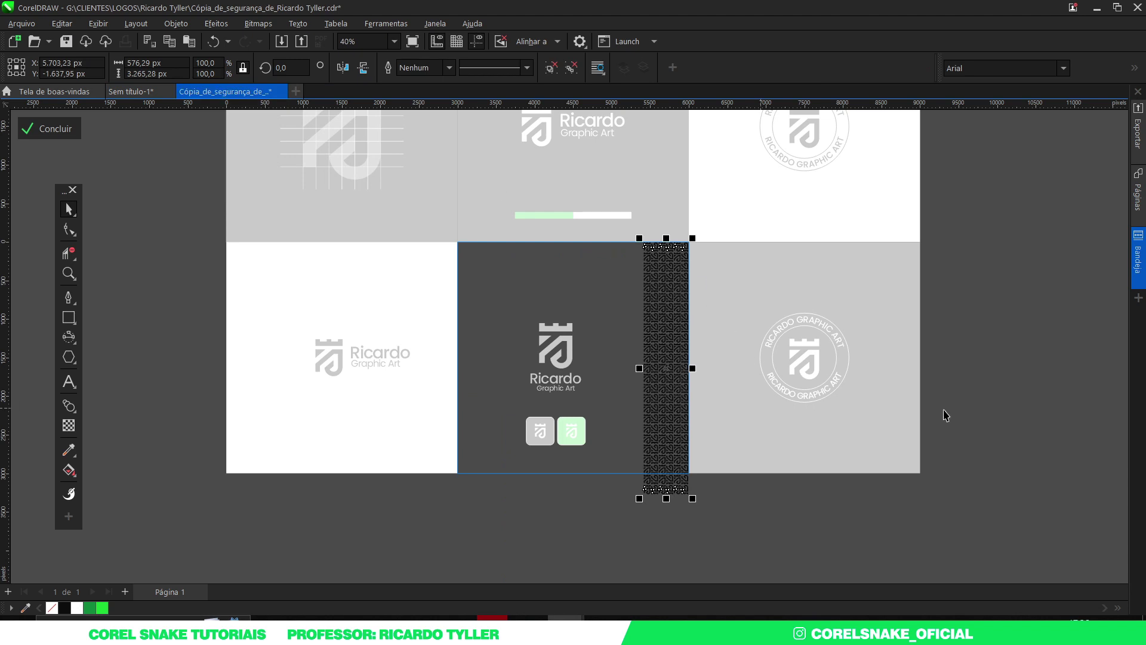
Step: Finish PowerClip editing on the logo board and copy the crown-and-J icon to the card document
{"action": "left_click", "coordinate": [960, 397]}
{"action": "left_click", "coordinate": [889, 400], "text": "ctrl"}
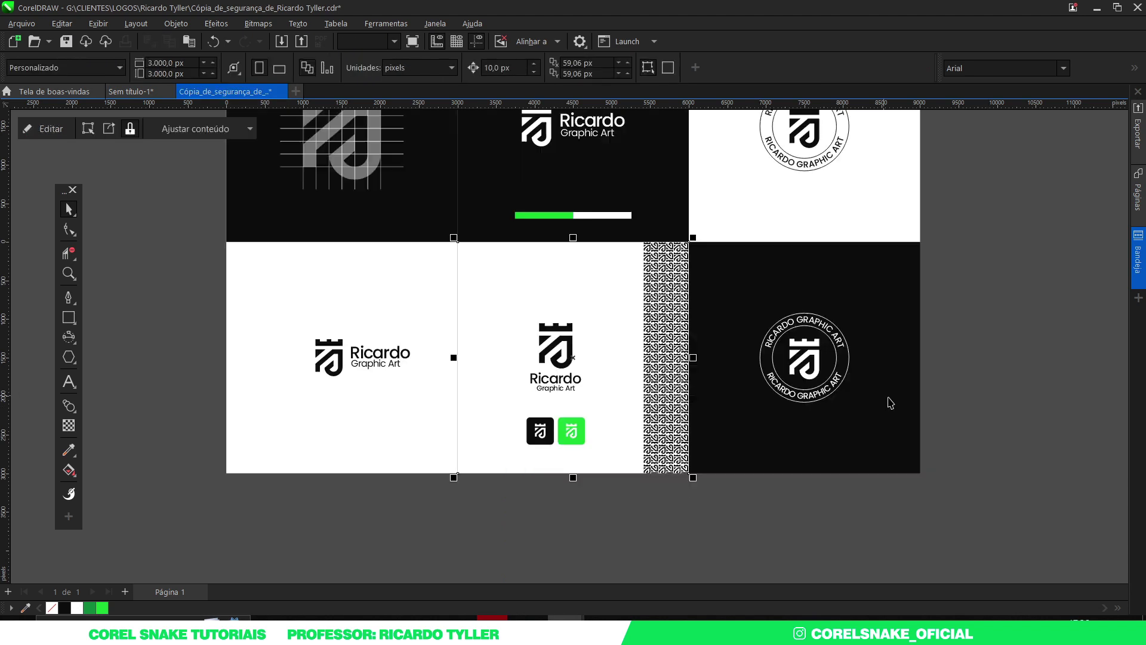
{"action": "left_click_drag", "start_coordinate": [146, 289], "coordinate": [349, 411]}
{"action": "left_click", "coordinate": [340, 373]}
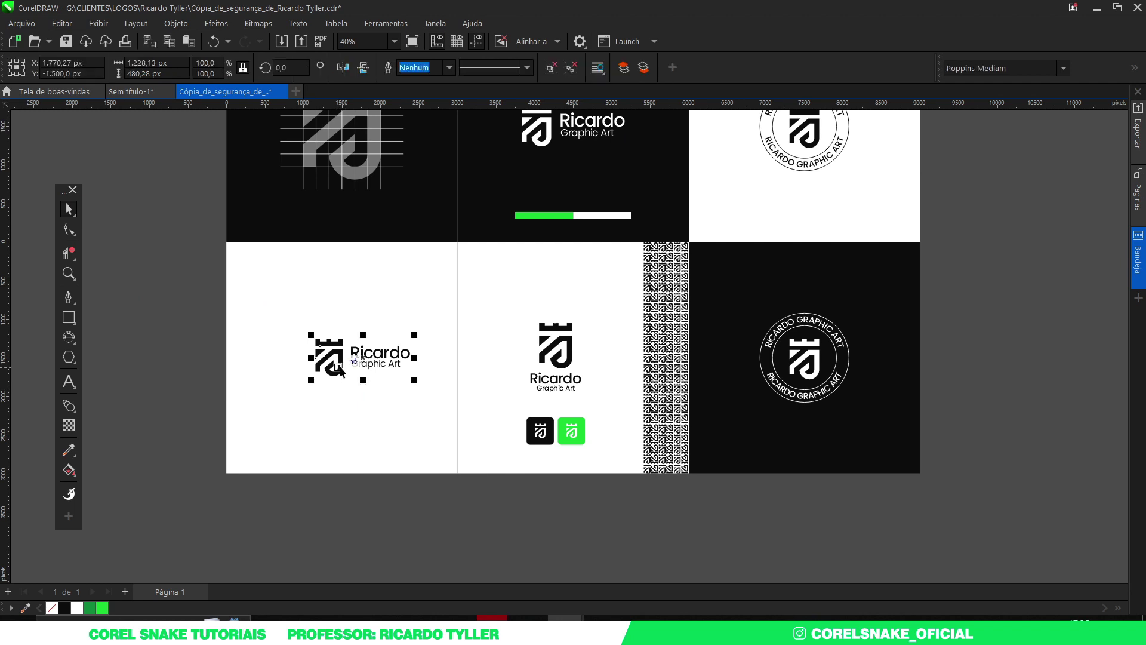
{"action": "left_click", "coordinate": [204, 289]}
{"action": "left_click_drag", "start_coordinate": [196, 262], "coordinate": [356, 405]}
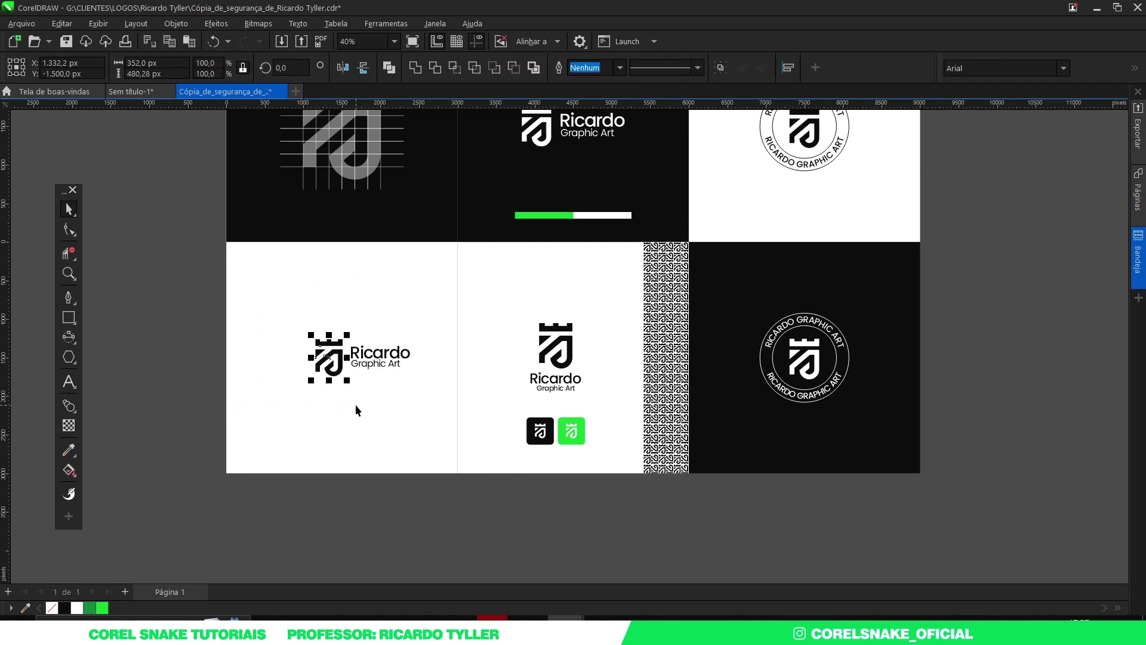
{"action": "left_click", "coordinate": [138, 92]}
{"action": "scroll", "coordinate": [549, 334], "scroll_direction": "down", "scroll_amount": 3}
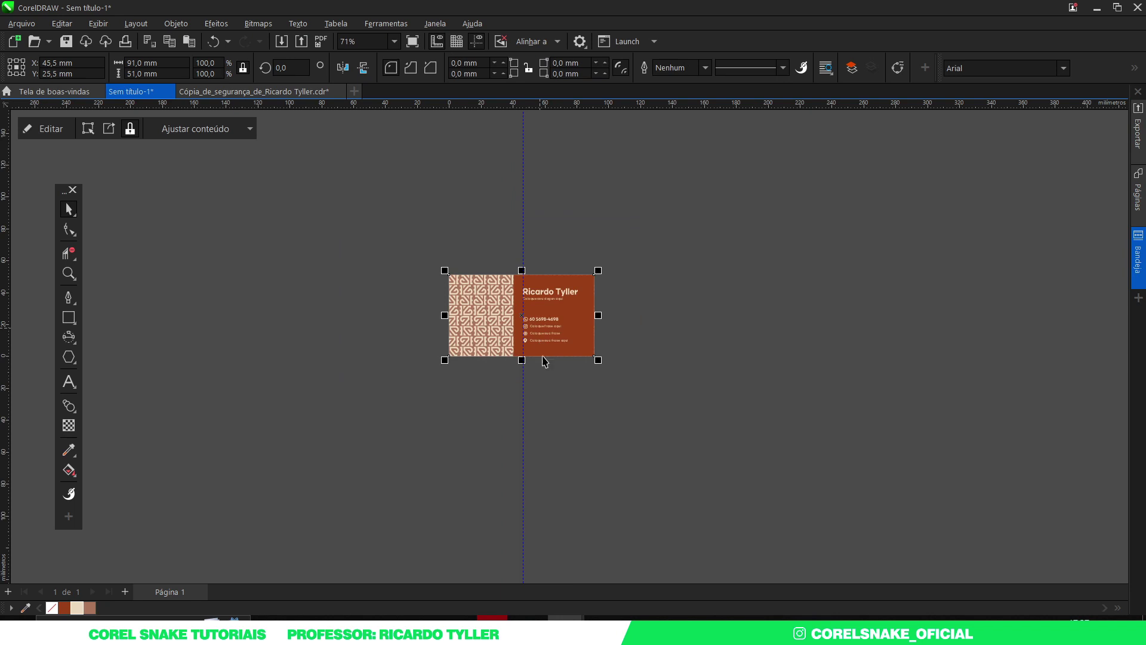
Step: Paste the crown-and-J logo icon beside the business card
{"action": "key", "text": "ctrl+v"}
{"action": "left_click_drag", "start_coordinate": [541, 462], "coordinate": [486, 345]}
{"action": "scroll", "coordinate": [486, 345], "scroll_direction": "up", "scroll_amount": 3}
{"action": "left_click", "coordinate": [596, 340]}
Step: Build a column of repeated crown bars and a vertically mirrored copy of it beside the logo
{"action": "left_click", "coordinate": [523, 311], "text": "ctrl"}
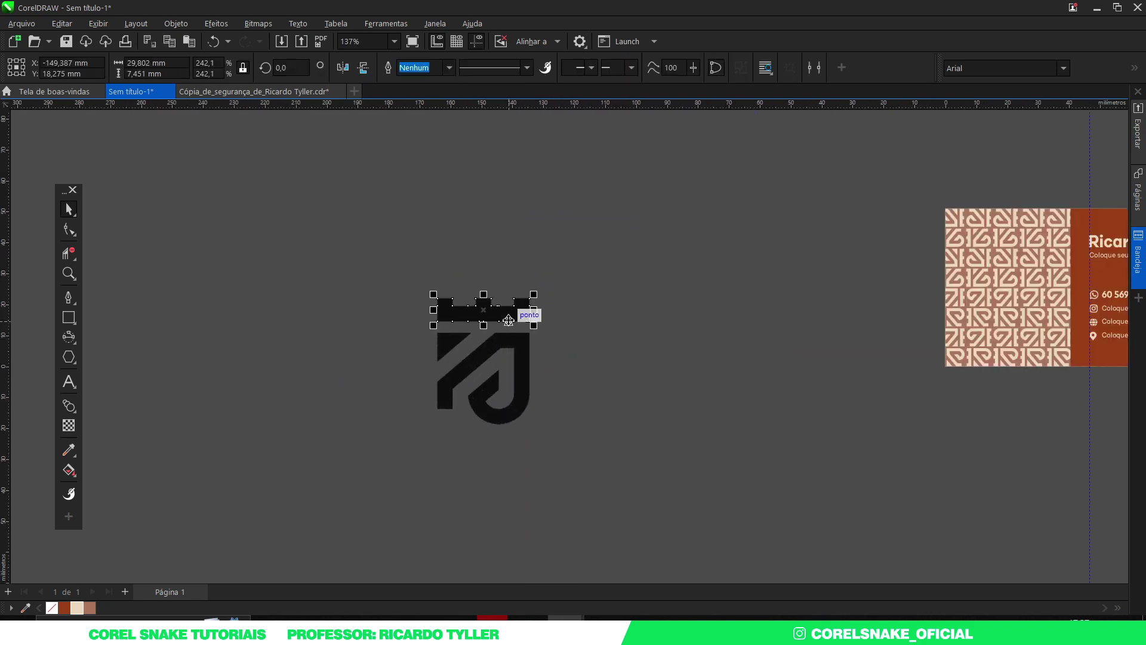
{"action": "left_click_drag", "start_coordinate": [499, 318], "coordinate": [675, 371]}
{"action": "scroll", "coordinate": [674, 316], "scroll_direction": "up", "scroll_amount": 2}
{"action": "scroll", "coordinate": [504, 346], "scroll_direction": "down", "scroll_amount": 3}
{"action": "key", "text": "ctrl+r"}
{"action": "key", "text": "ctrl+r"}
{"action": "key", "text": "ctrl+r"}
{"action": "key", "text": "ctrl+r"}
{"action": "key", "text": "ctrl+r"}
{"action": "key", "text": "ctrl+r"}
{"action": "key", "text": "ctrl+r"}
{"action": "key", "text": "ctrl+r"}
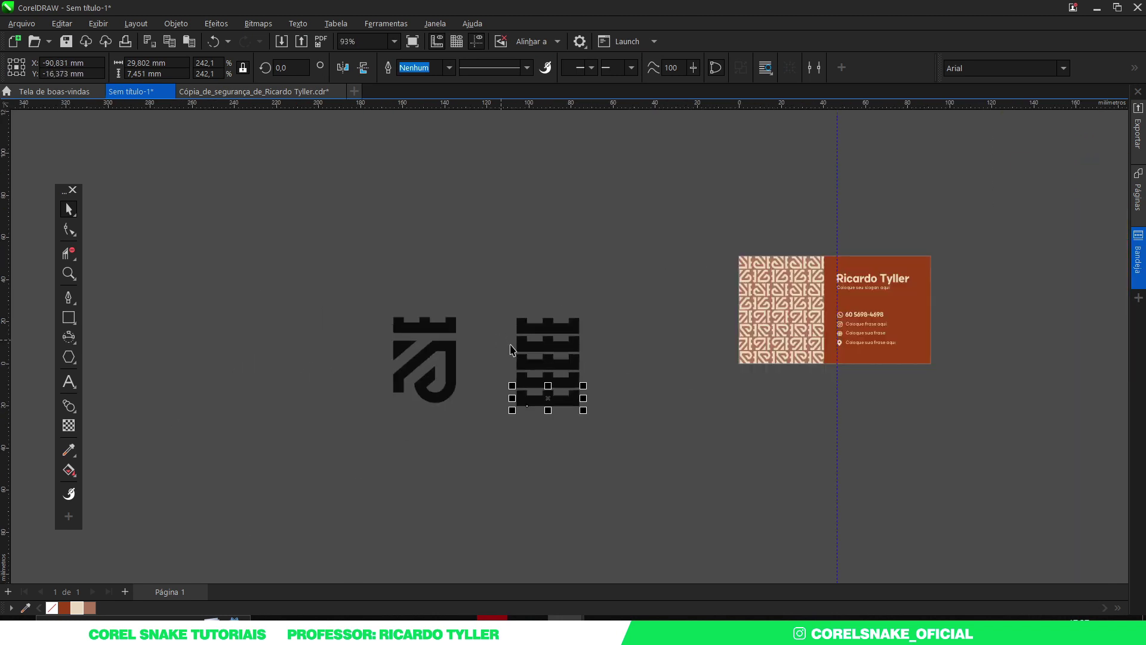
{"action": "left_click_drag", "start_coordinate": [472, 293], "coordinate": [612, 435]}
{"action": "left_click_drag", "start_coordinate": [553, 355], "coordinate": [618, 367]}
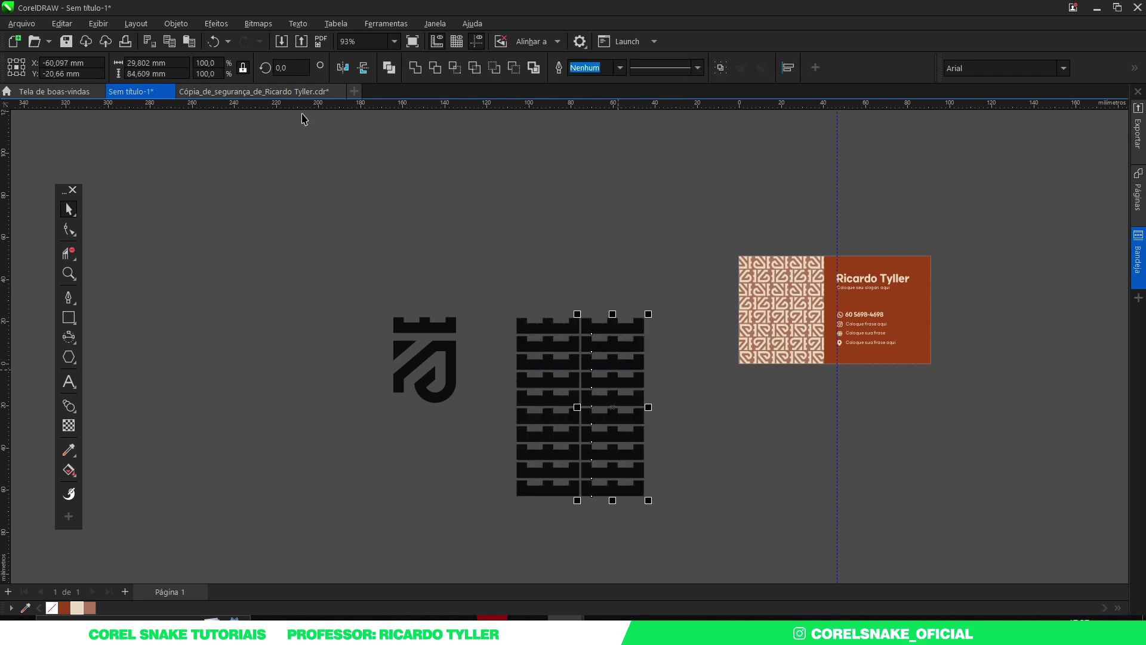
{"action": "left_click", "coordinate": [363, 69]}
{"action": "scroll", "coordinate": [612, 305], "scroll_direction": "down", "scroll_amount": 2}
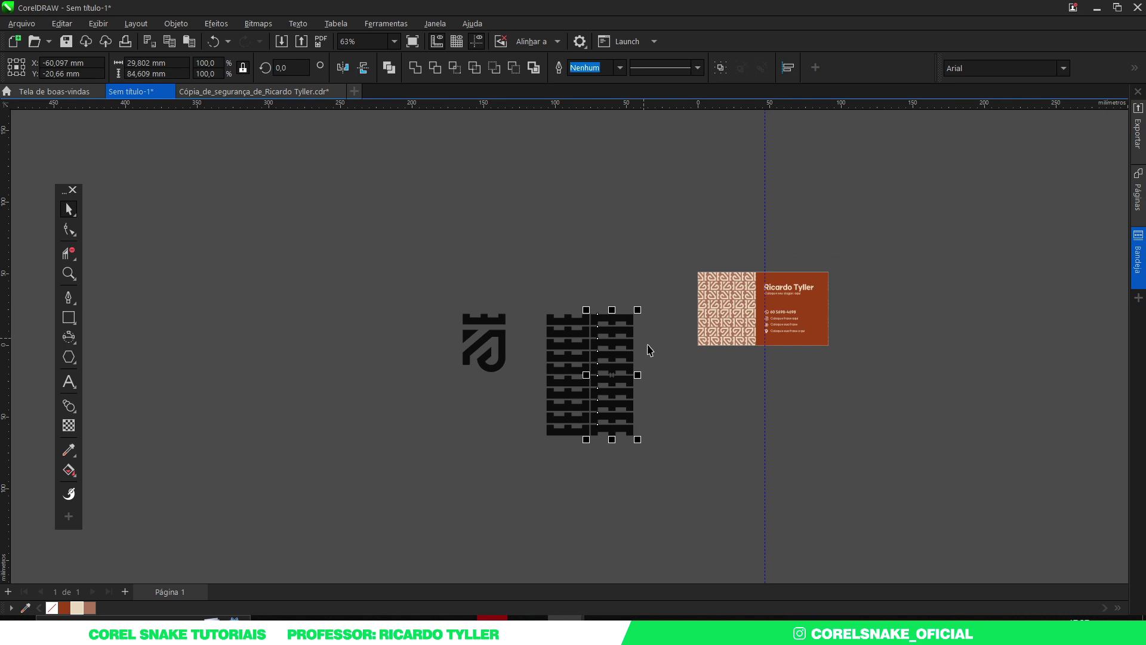
{"action": "left_click", "coordinate": [678, 492]}
Step: Delete both crown-bar columns and the pasted logo icon
{"action": "left_click_drag", "start_coordinate": [679, 492], "coordinate": [521, 279]}
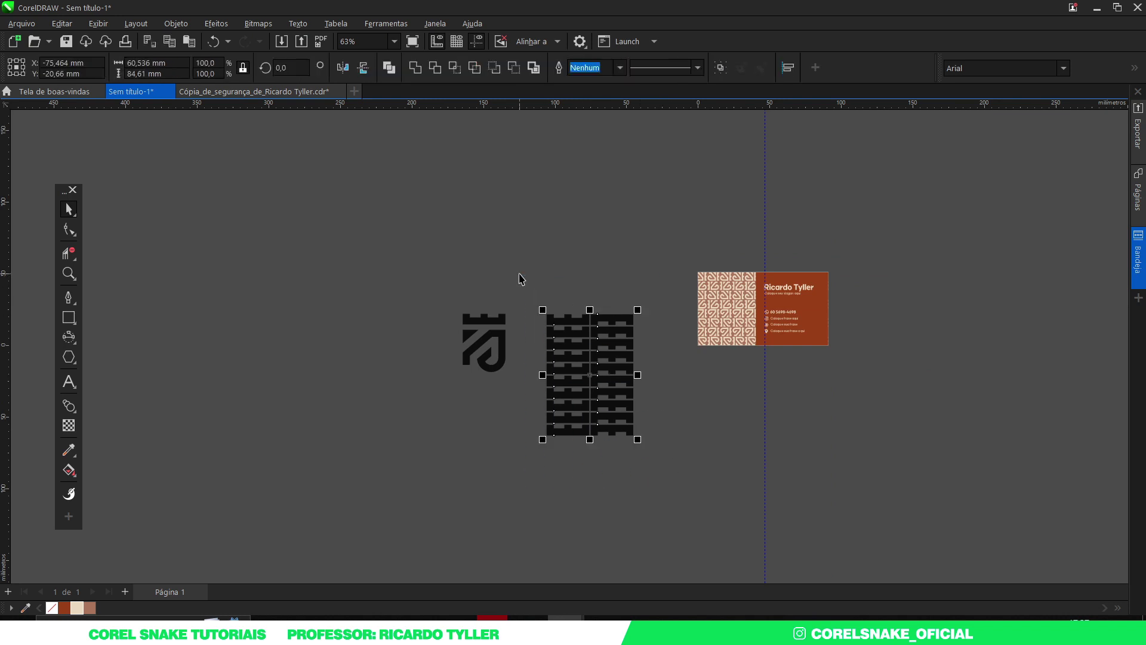
{"action": "key", "text": "Delete"}
{"action": "left_click_drag", "start_coordinate": [389, 248], "coordinate": [554, 426]}
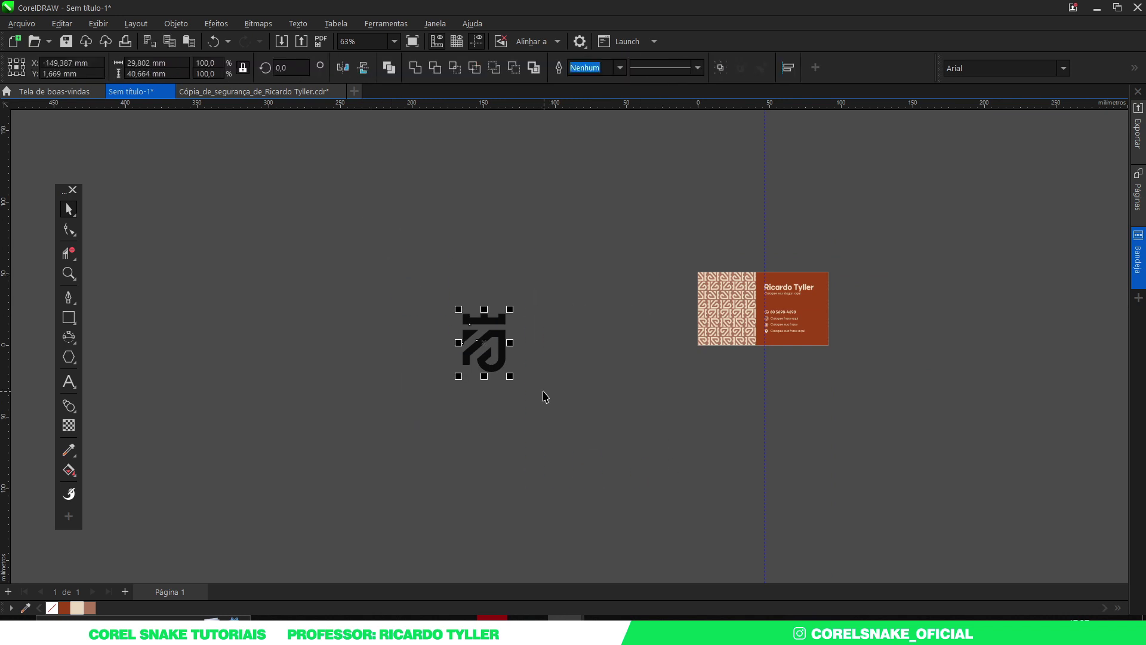
{"action": "key", "text": "Delete"}
{"action": "scroll", "coordinate": [806, 281], "scroll_direction": "up", "scroll_amount": 5}
{"action": "scroll", "coordinate": [371, 258], "scroll_direction": "down", "scroll_amount": 1}
Step: Hide the guideline running through the business card
{"action": "scroll", "coordinate": [476, 262], "scroll_direction": "up", "scroll_amount": 1}
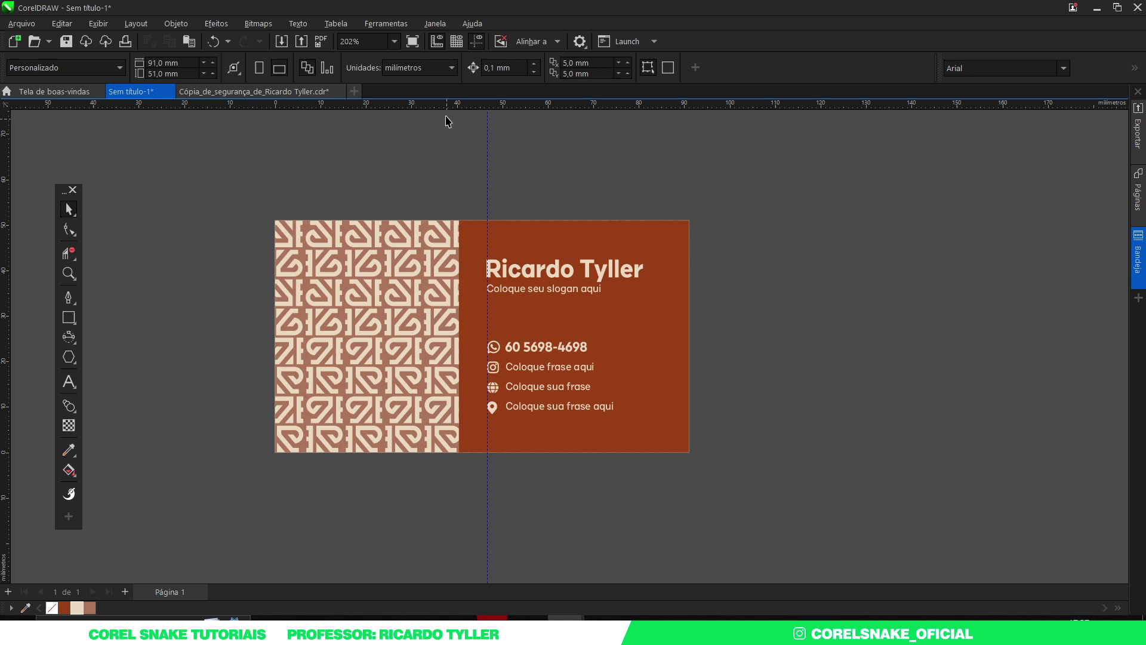
{"action": "left_click", "coordinate": [477, 41]}
{"action": "scroll", "coordinate": [288, 227], "scroll_direction": "up", "scroll_amount": 1}
{"action": "scroll", "coordinate": [288, 226], "scroll_direction": "down", "scroll_amount": 1}
{"action": "scroll", "coordinate": [359, 357], "scroll_direction": "up", "scroll_amount": 1}
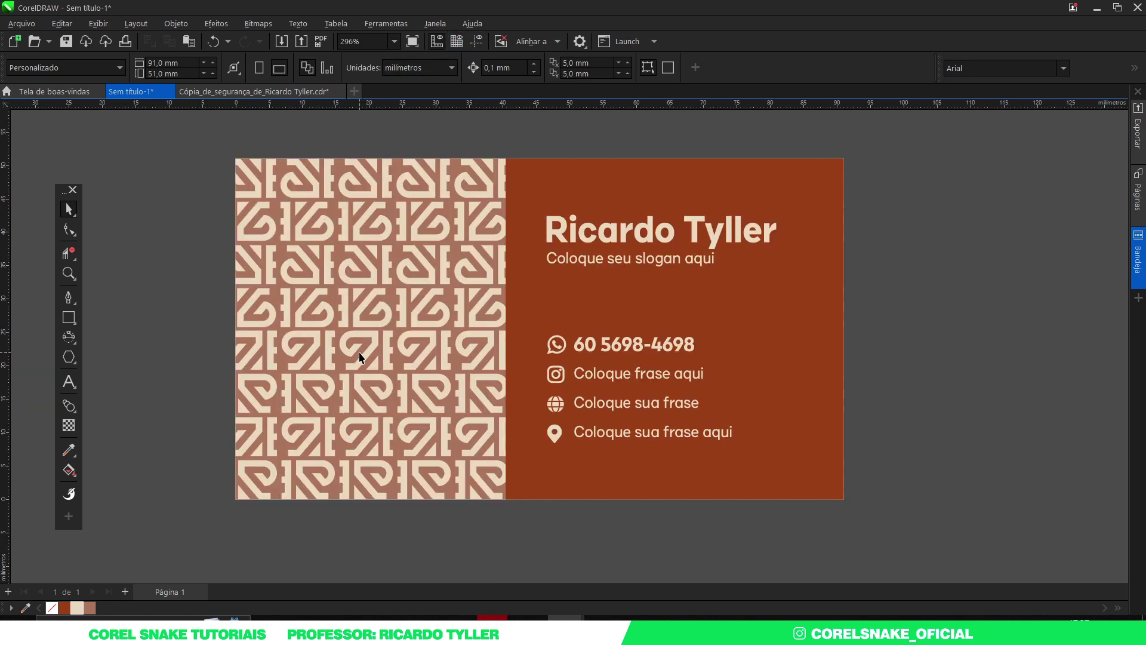
Step: Capture a screenshot of the finished business card area
{"action": "key", "text": "Print"}
{"action": "left_click_drag", "start_coordinate": [235, 160], "coordinate": [842, 499]}
{"action": "key", "text": "ctrl+c"}
Step: Replace the first mockup card's smart object with the card screenshot scaled to fill, and save
{"action": "key", "text": "alt+Tab"}
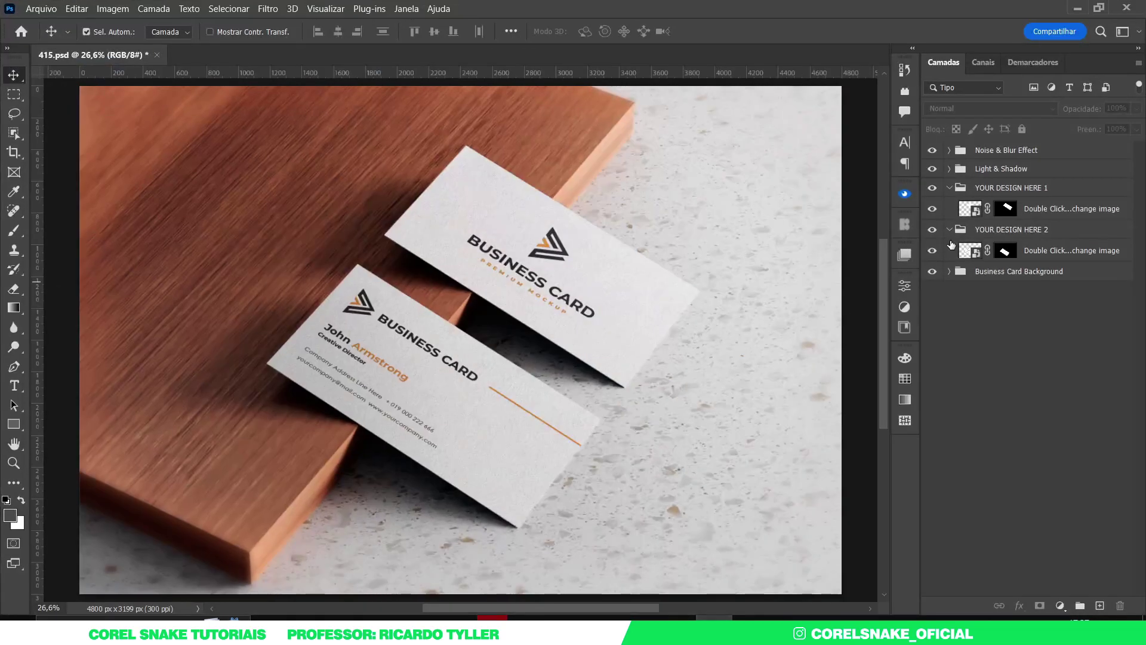
{"action": "double_click", "coordinate": [969, 208]}
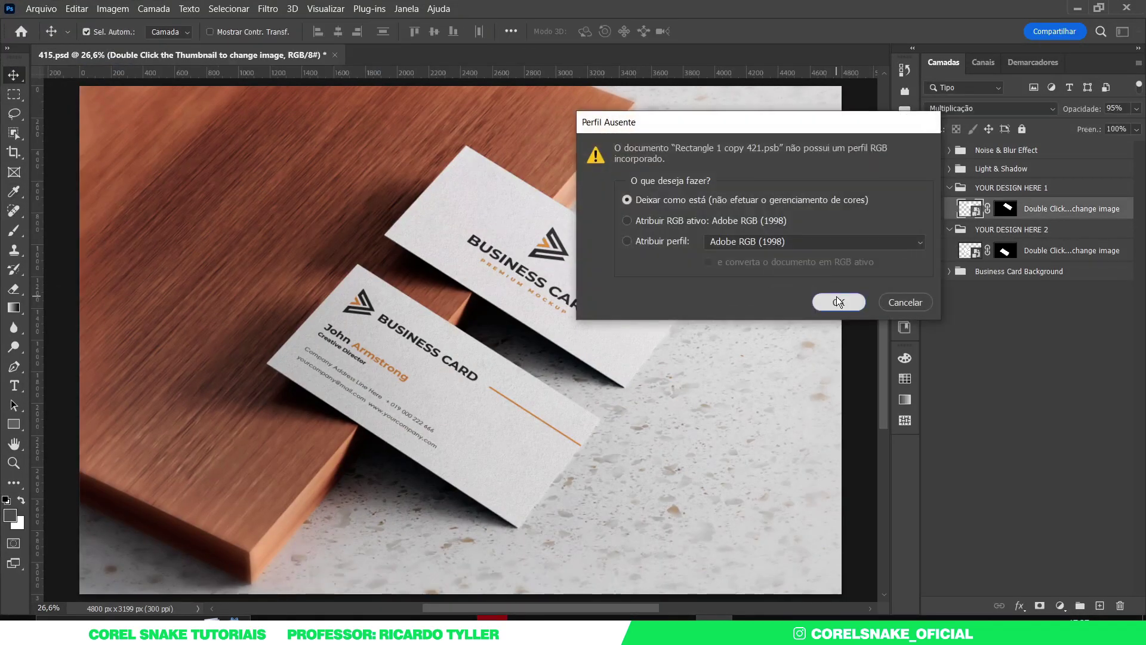
{"action": "left_click", "coordinate": [836, 297]}
{"action": "key", "text": "ctrl+v"}
{"action": "key", "text": "ctrl+t"}
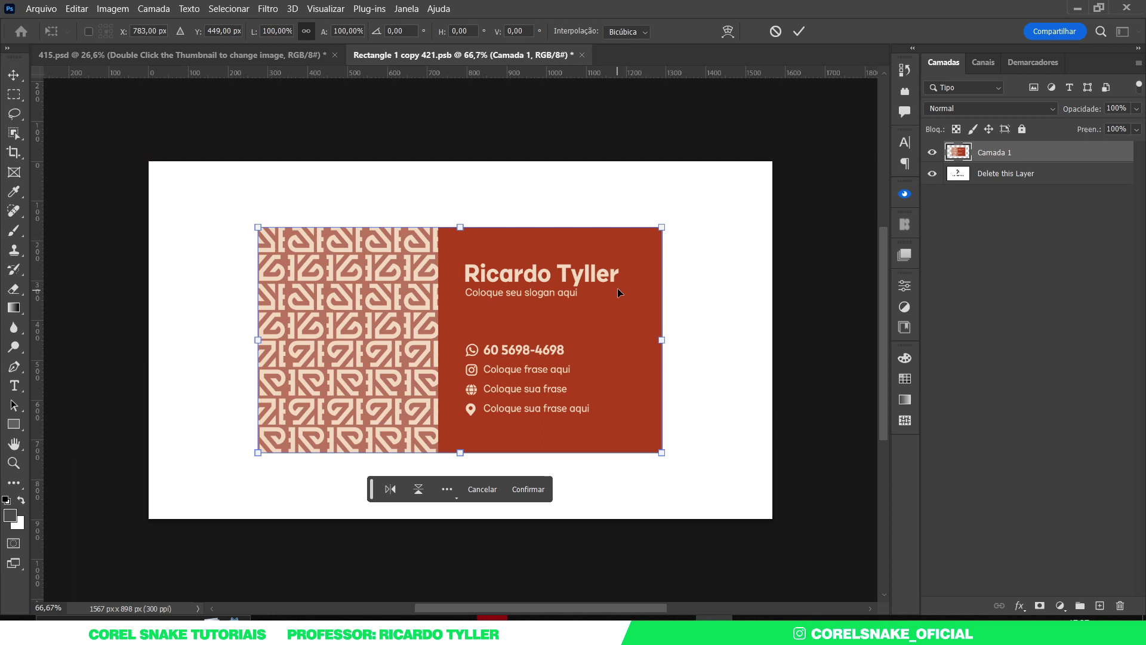
{"action": "left_click_drag", "start_coordinate": [662, 226], "coordinate": [781, 160]}
{"action": "key", "text": "Return"}
{"action": "key", "text": "ctrl+s"}
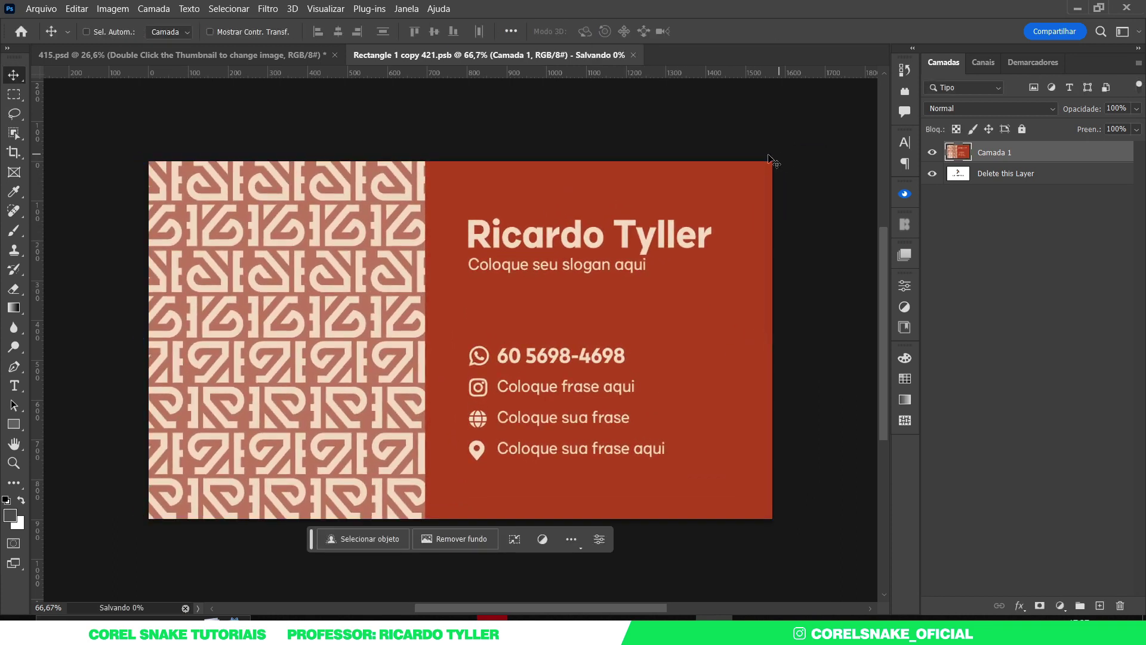
{"action": "left_click", "coordinate": [300, 53]}
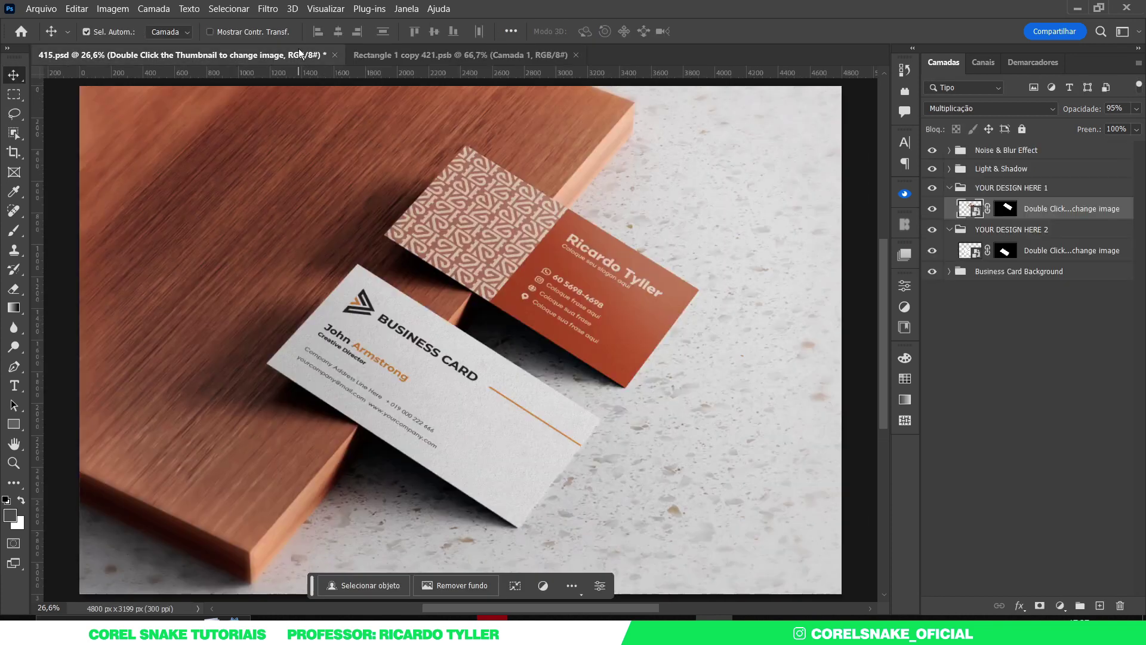
Step: Replace the second card's smart object with the scaled card screenshot, save, and return to 415.psd
{"action": "double_click", "coordinate": [970, 251]}
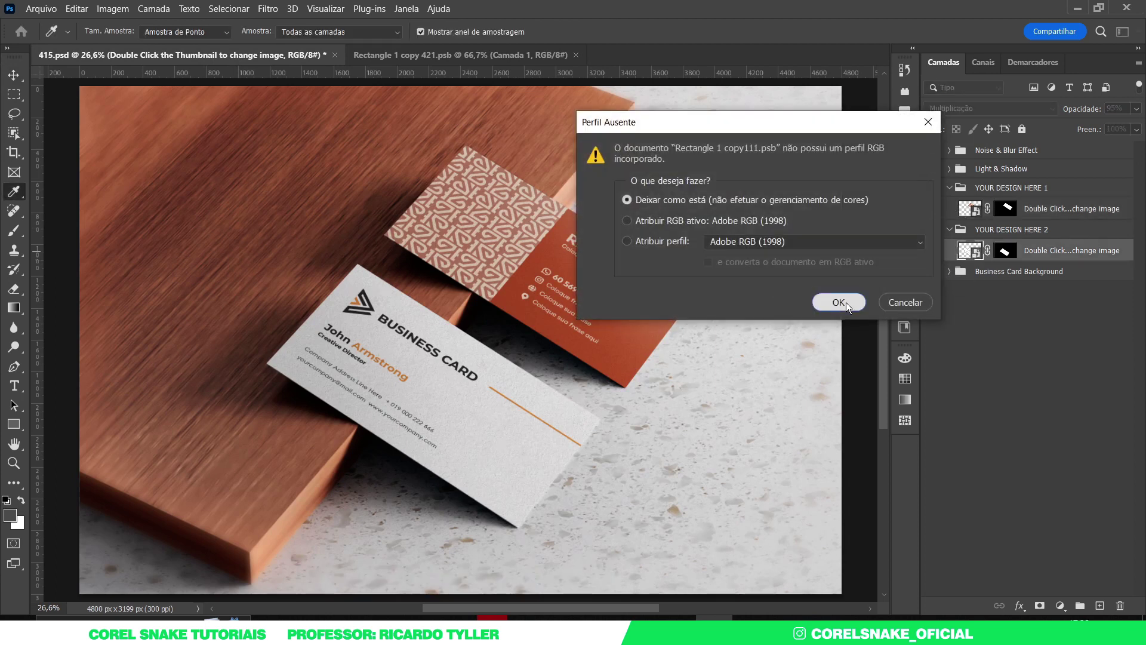
{"action": "left_click", "coordinate": [839, 302]}
{"action": "key", "text": "ctrl+v"}
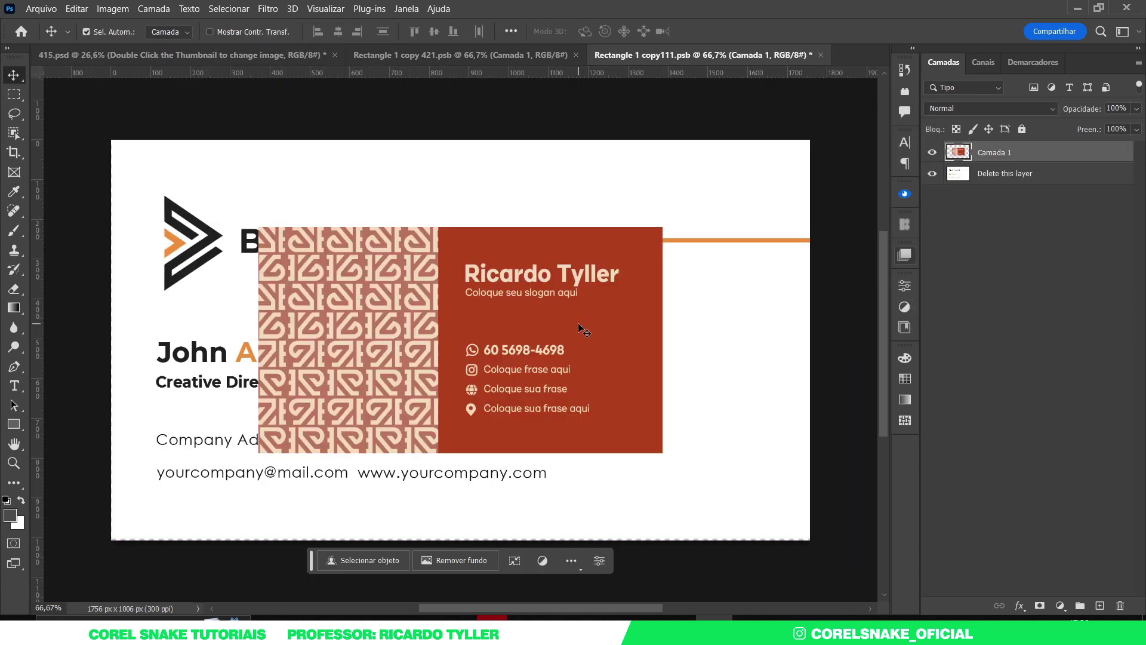
{"action": "key", "text": "ctrl+t"}
{"action": "left_click_drag", "start_coordinate": [676, 339], "coordinate": [824, 335]}
{"action": "key", "text": "Return"}
{"action": "key", "text": "ctrl+s"}
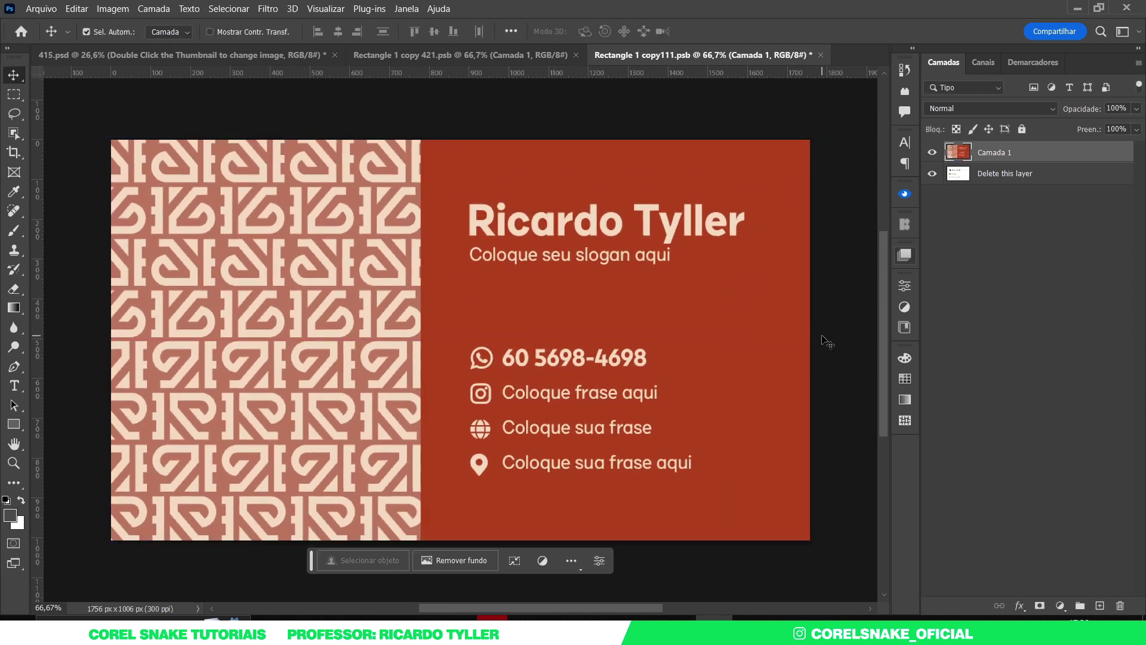
{"action": "left_click", "coordinate": [234, 55]}
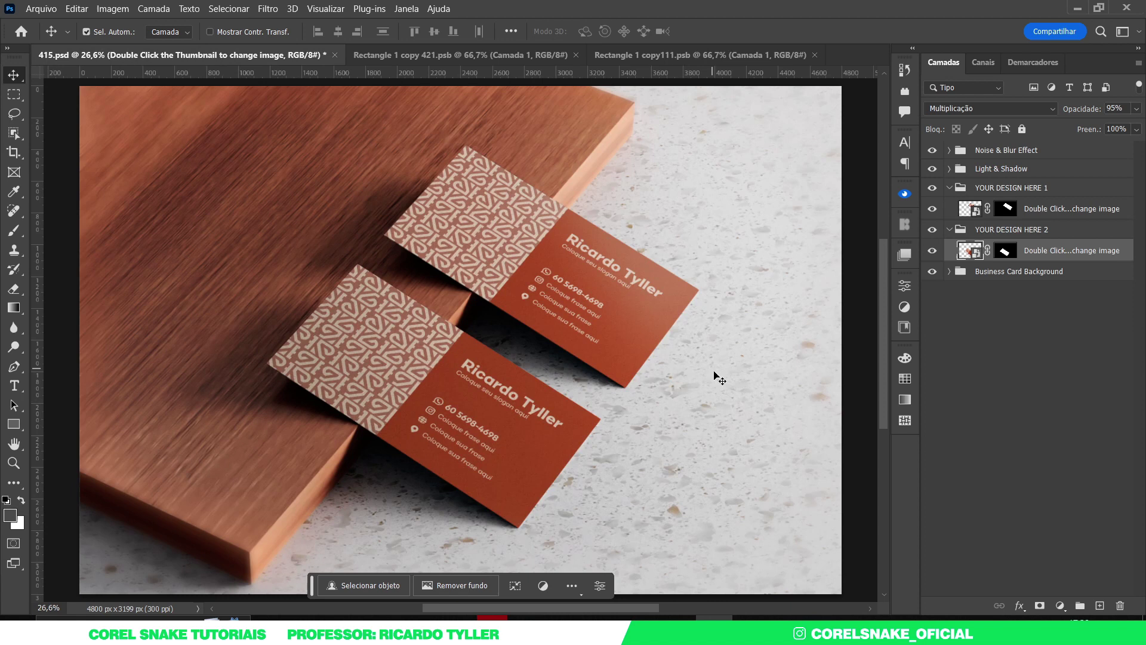